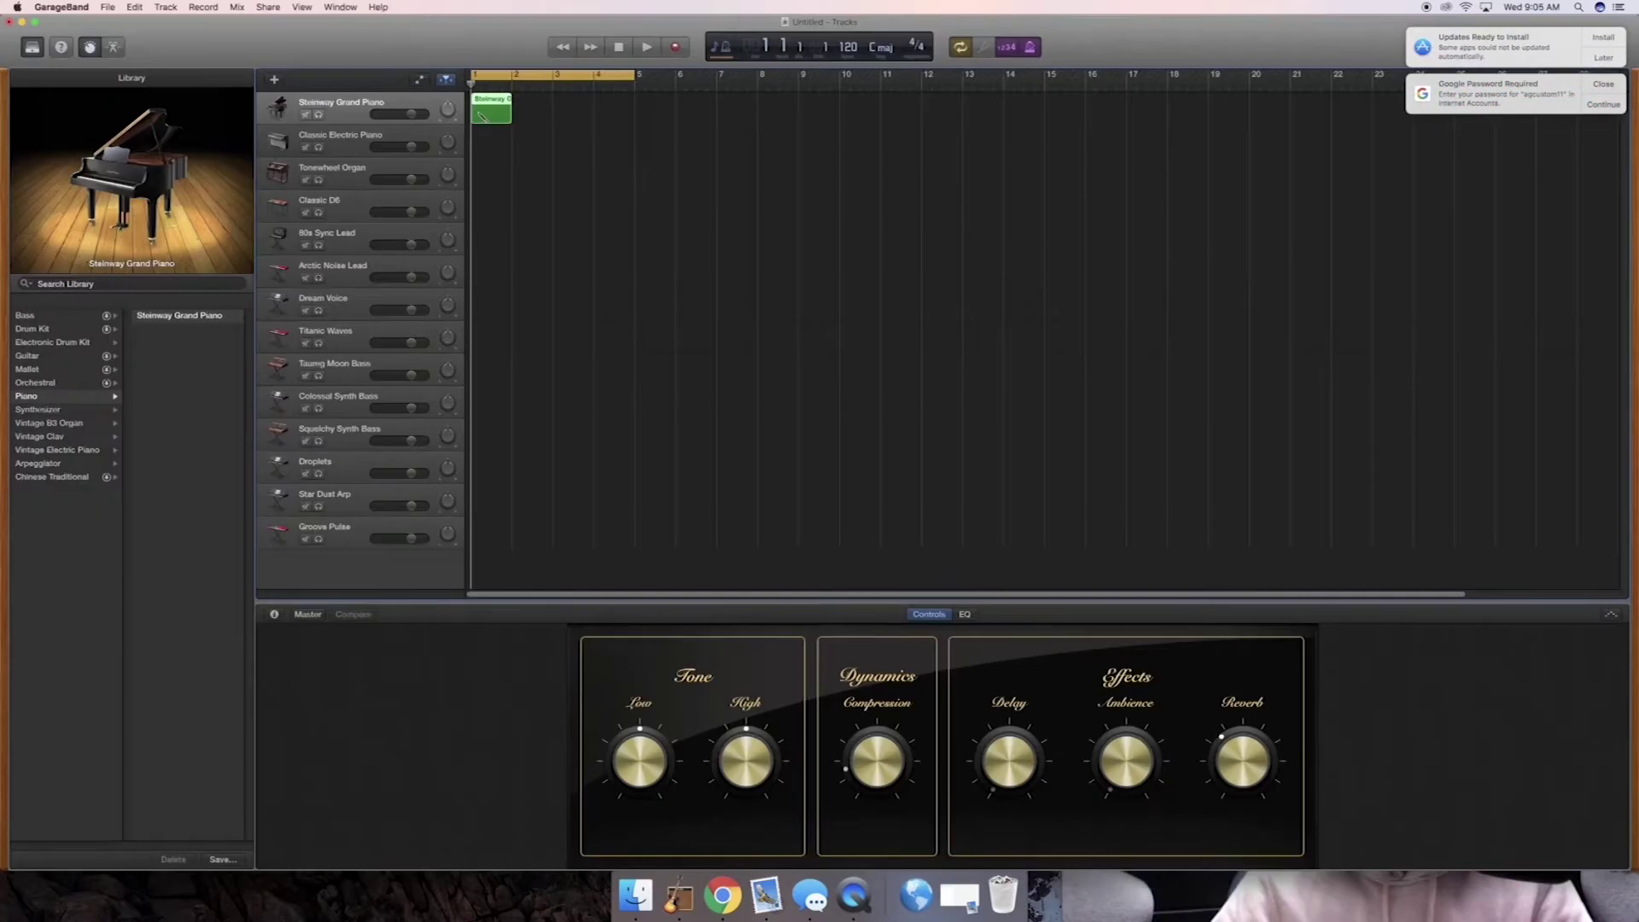
Extend the Steinway Grand Piano region to four bars and open it in the piano roll editor
left_click_drag(512, 111, 634, 113)
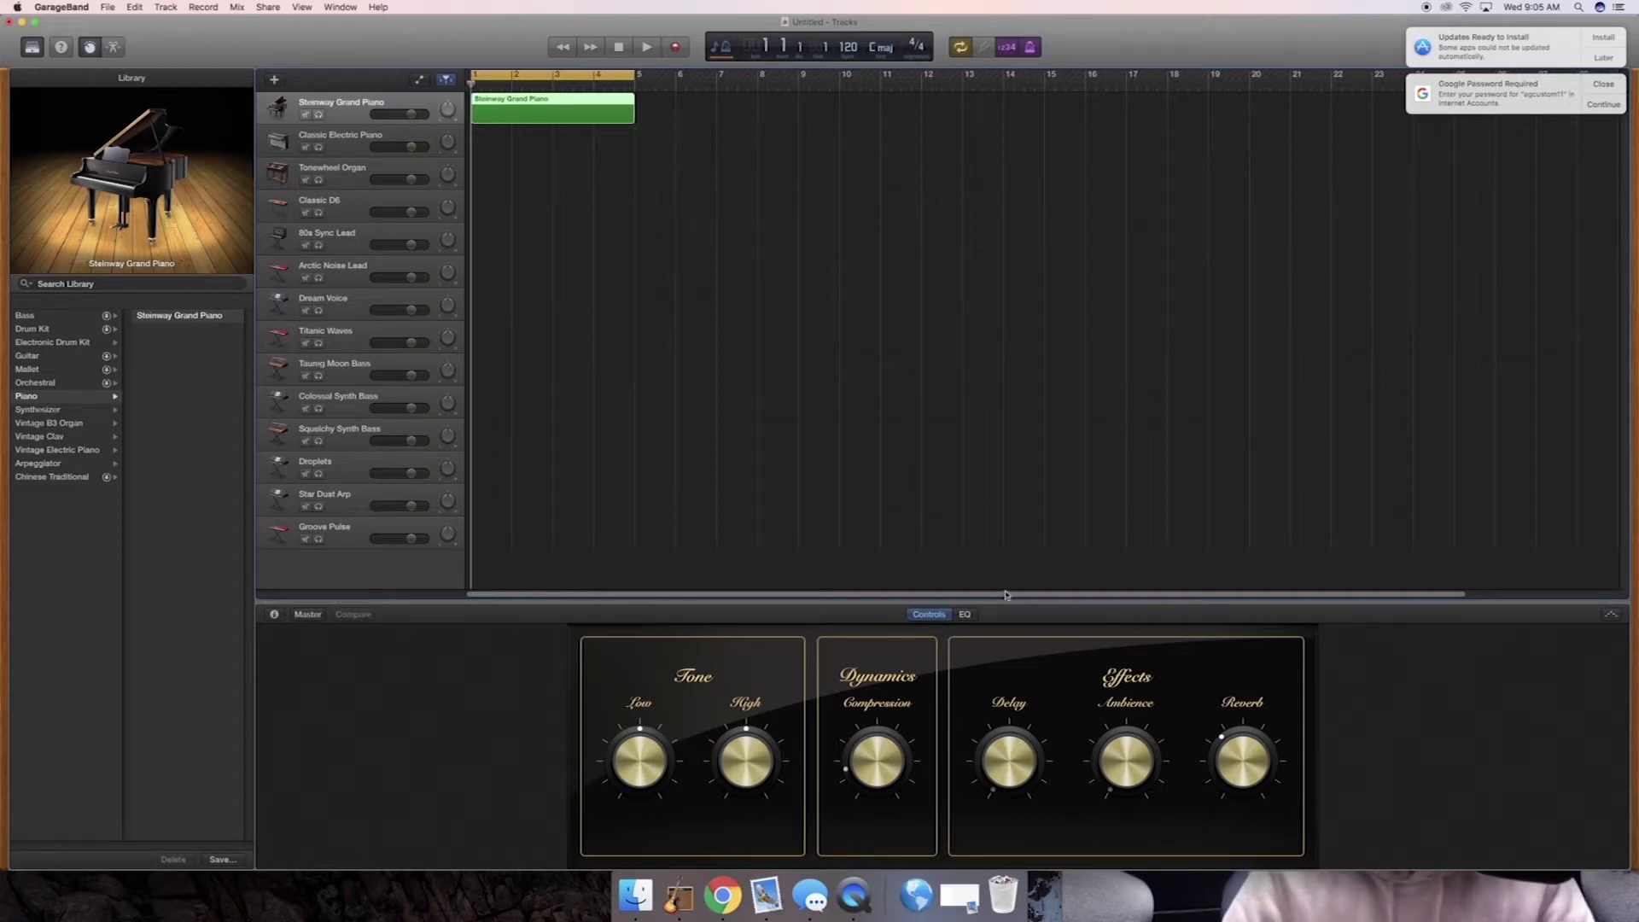
key("e")
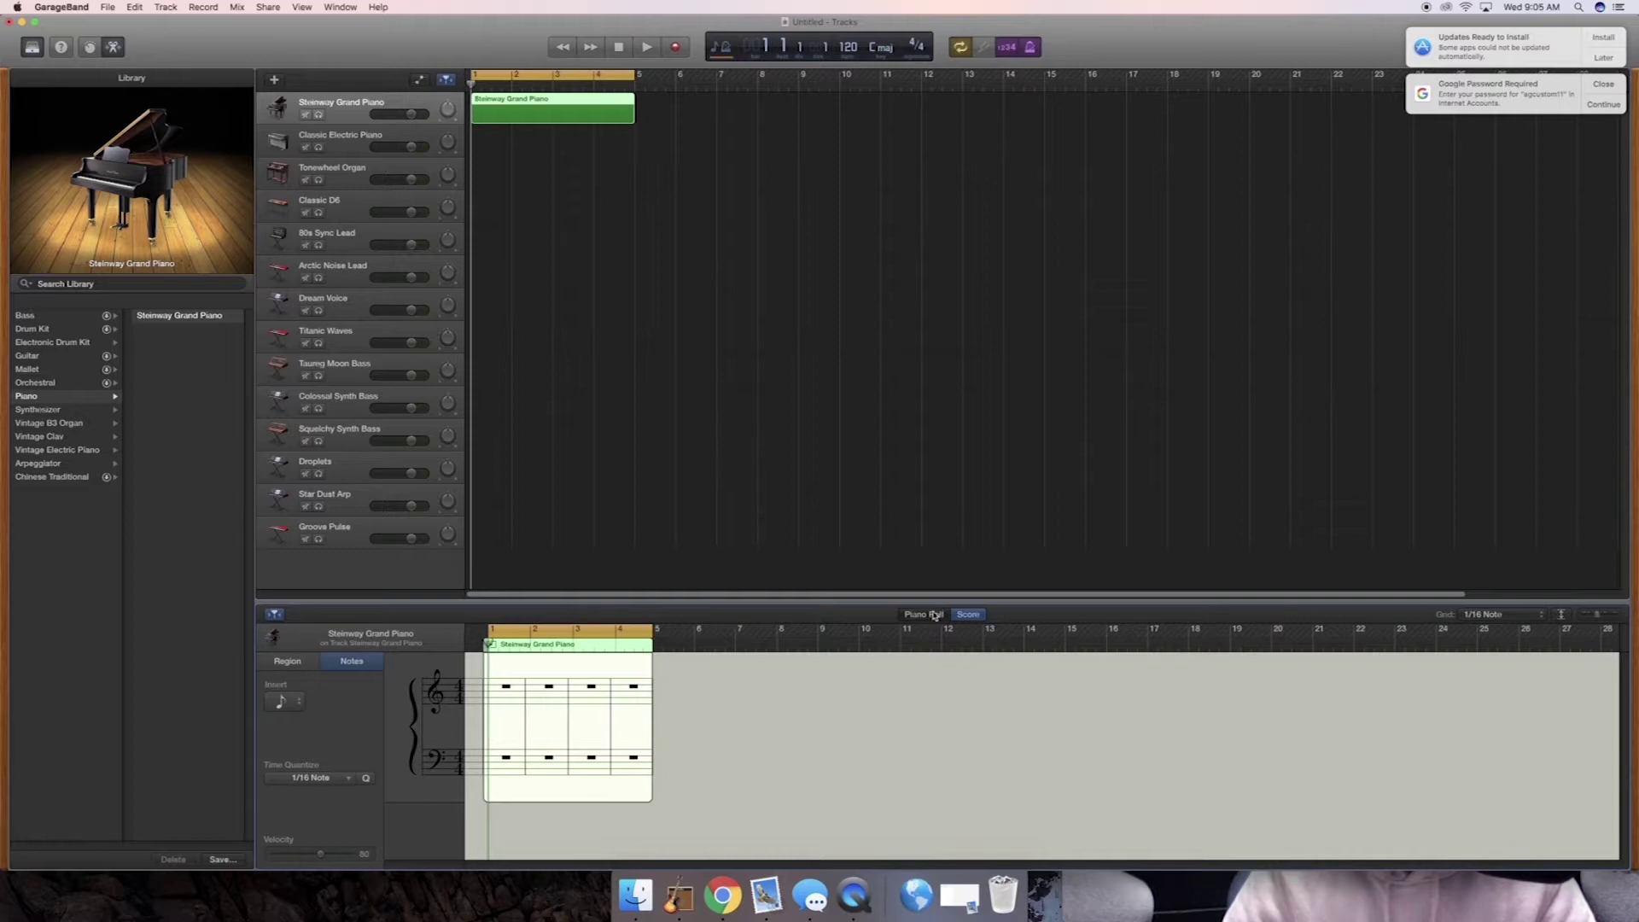
left_click(930, 615)
scroll(529, 742, "right", 1)
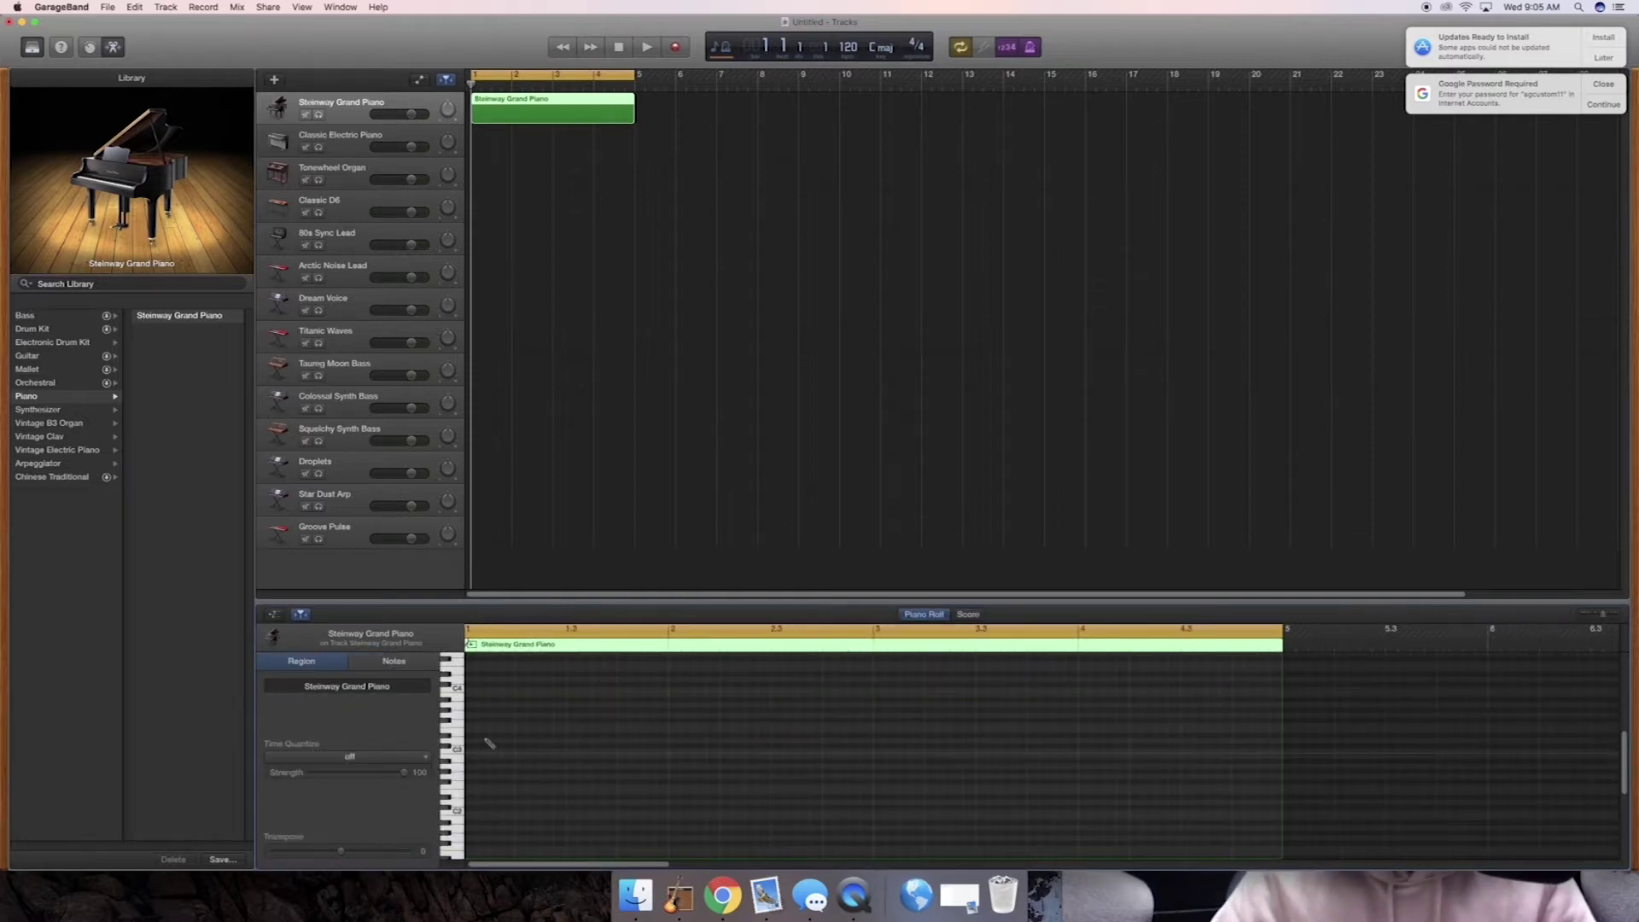
Draw four consecutive one-bar notes across bars 1 to 4: C3, A#2, G#2 and C3
scroll(632, 865, "left", 1)
left_click(476, 753, "super")
left_click_drag(478, 755, 671, 753)
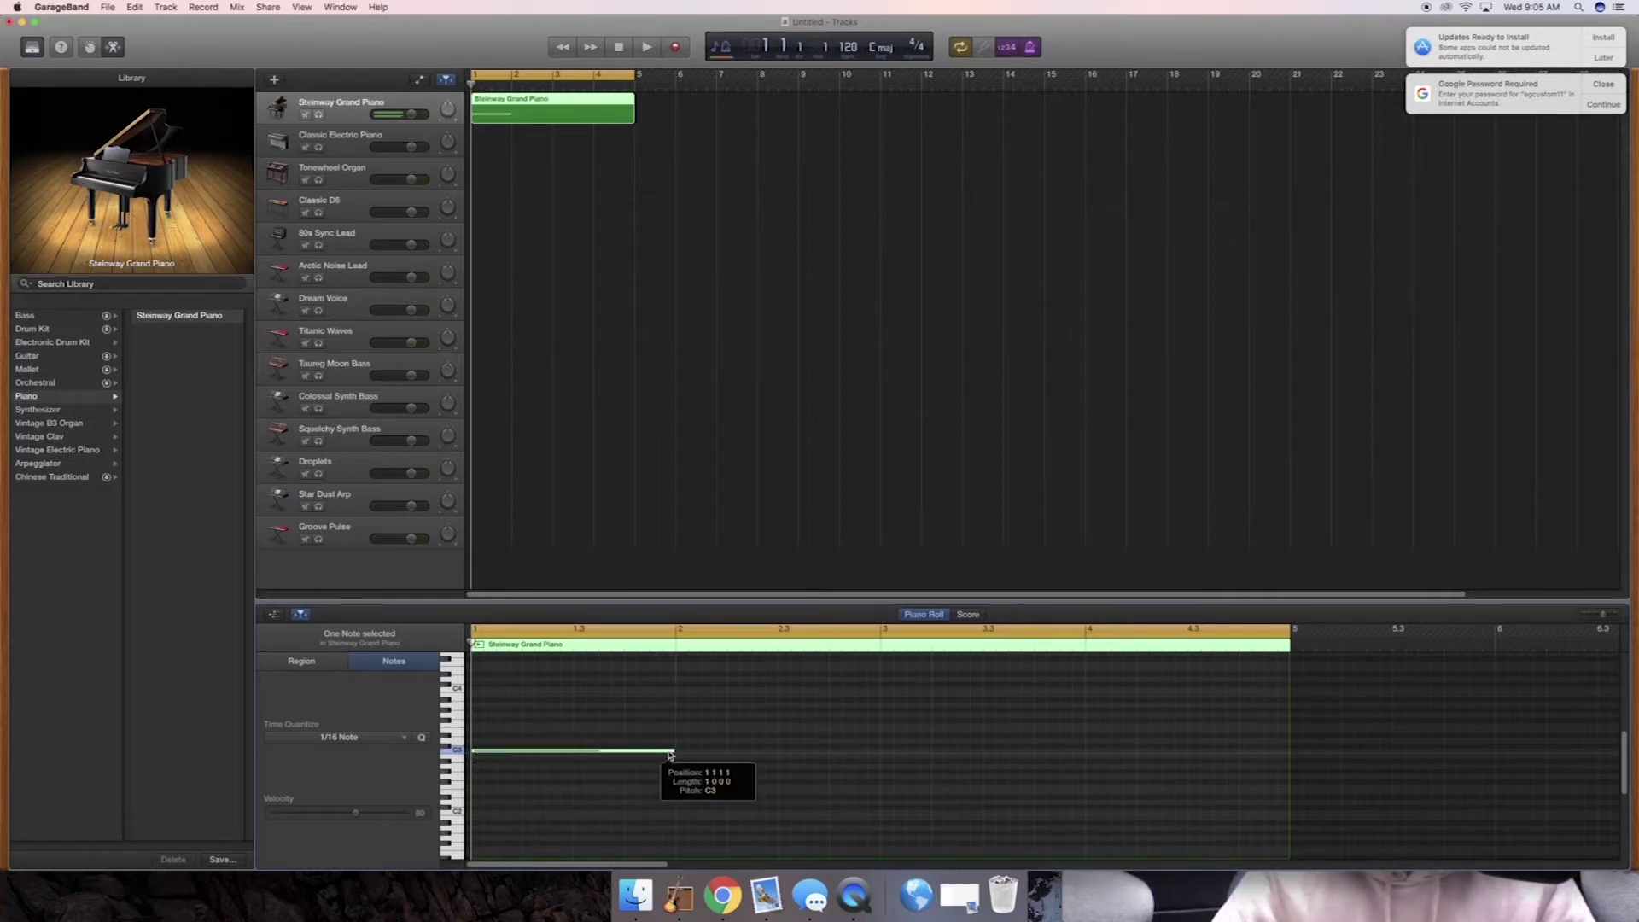
left_click(679, 761, "super")
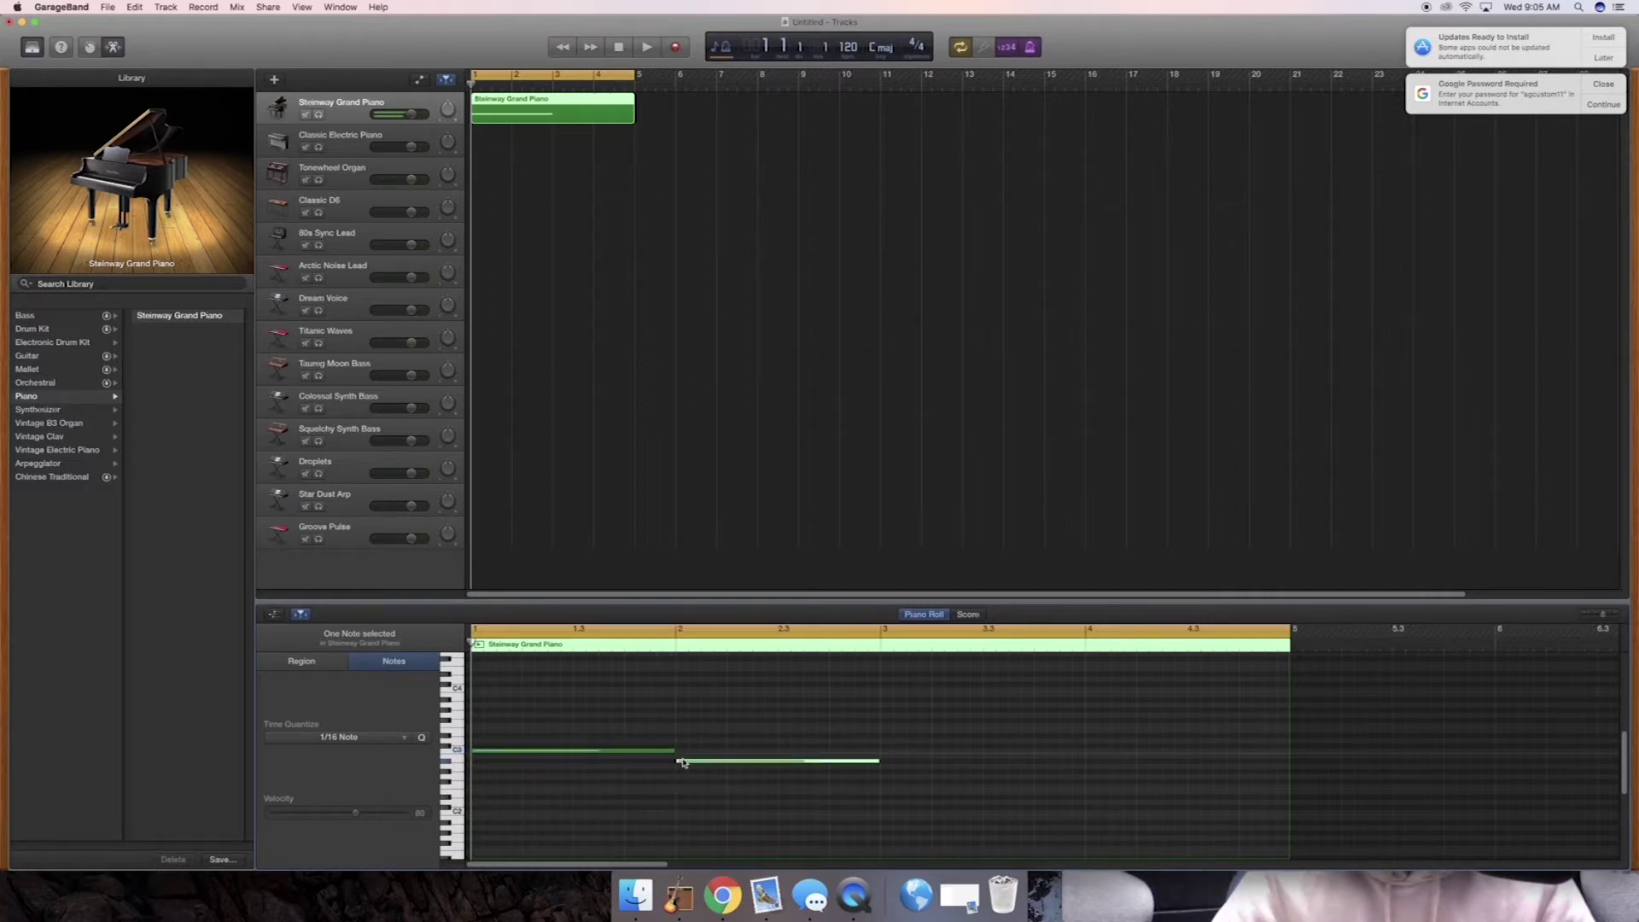
left_click(884, 777, "super")
left_click_drag(891, 778, 893, 772)
left_click(1089, 751, "super")
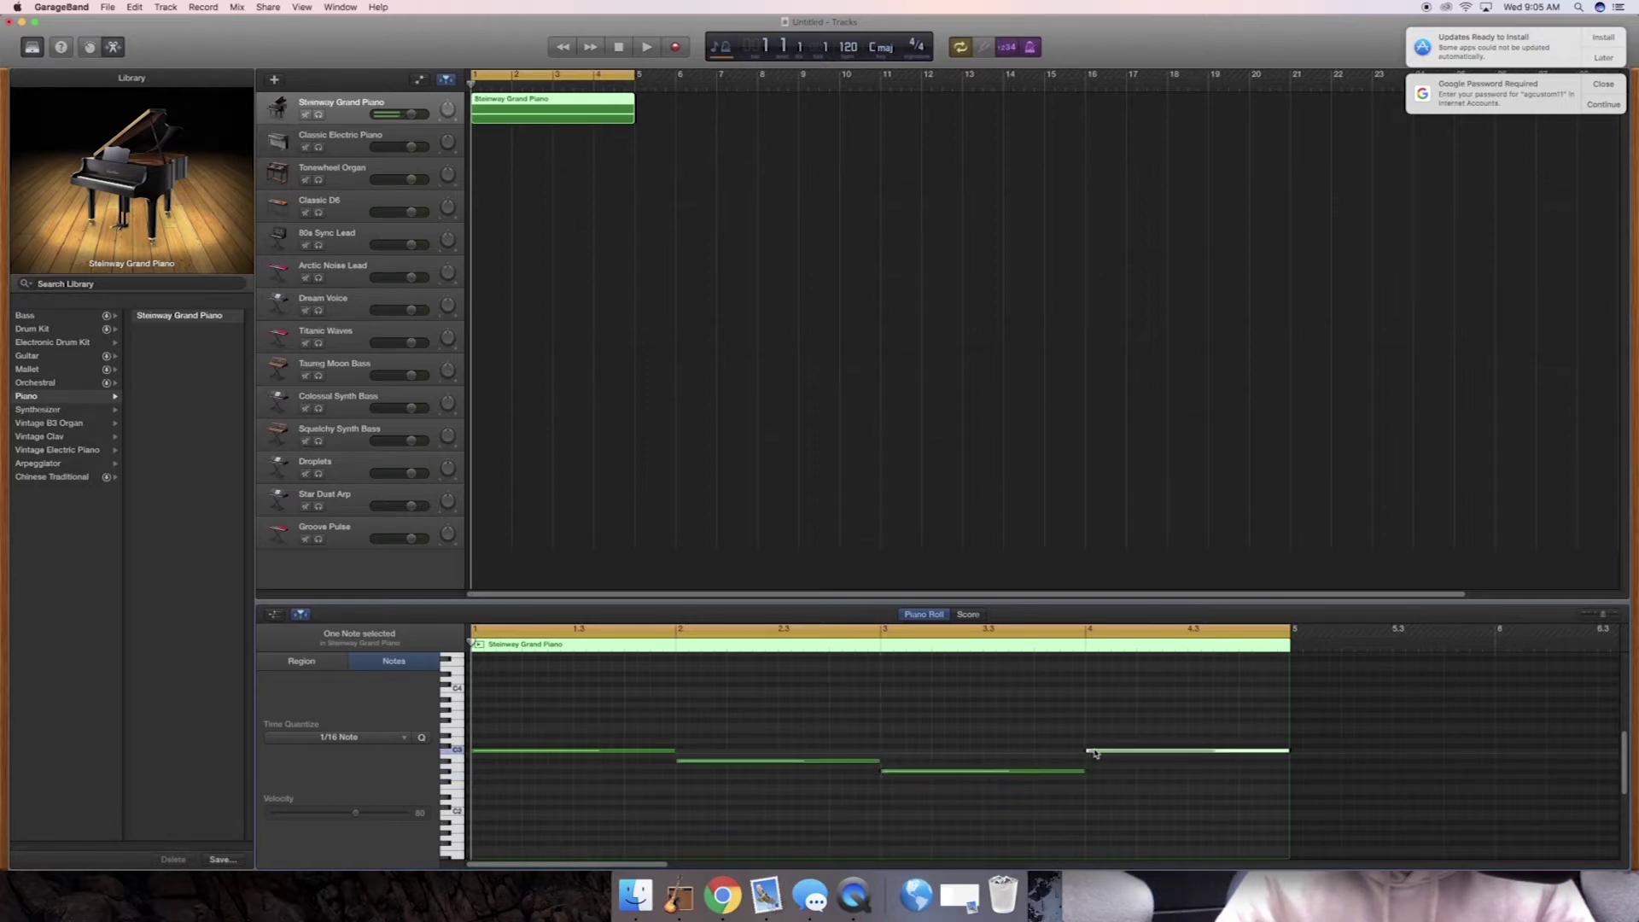
Audition the four melody notes and lower the bar 4 note to G2
mouse_move(654, 754)
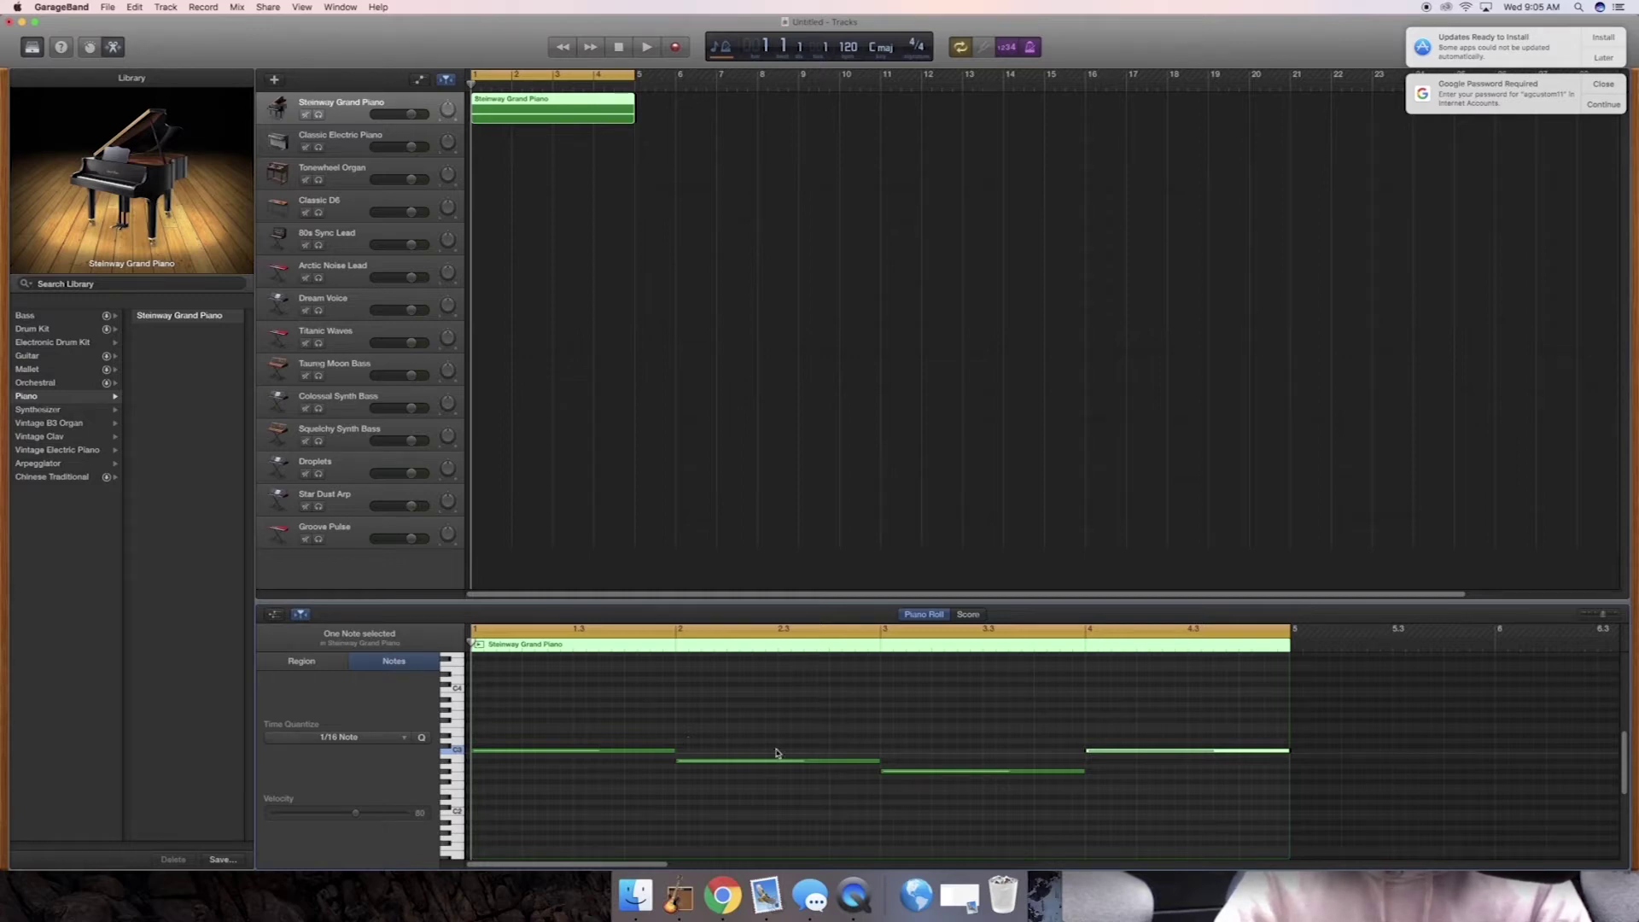
left_click(660, 755)
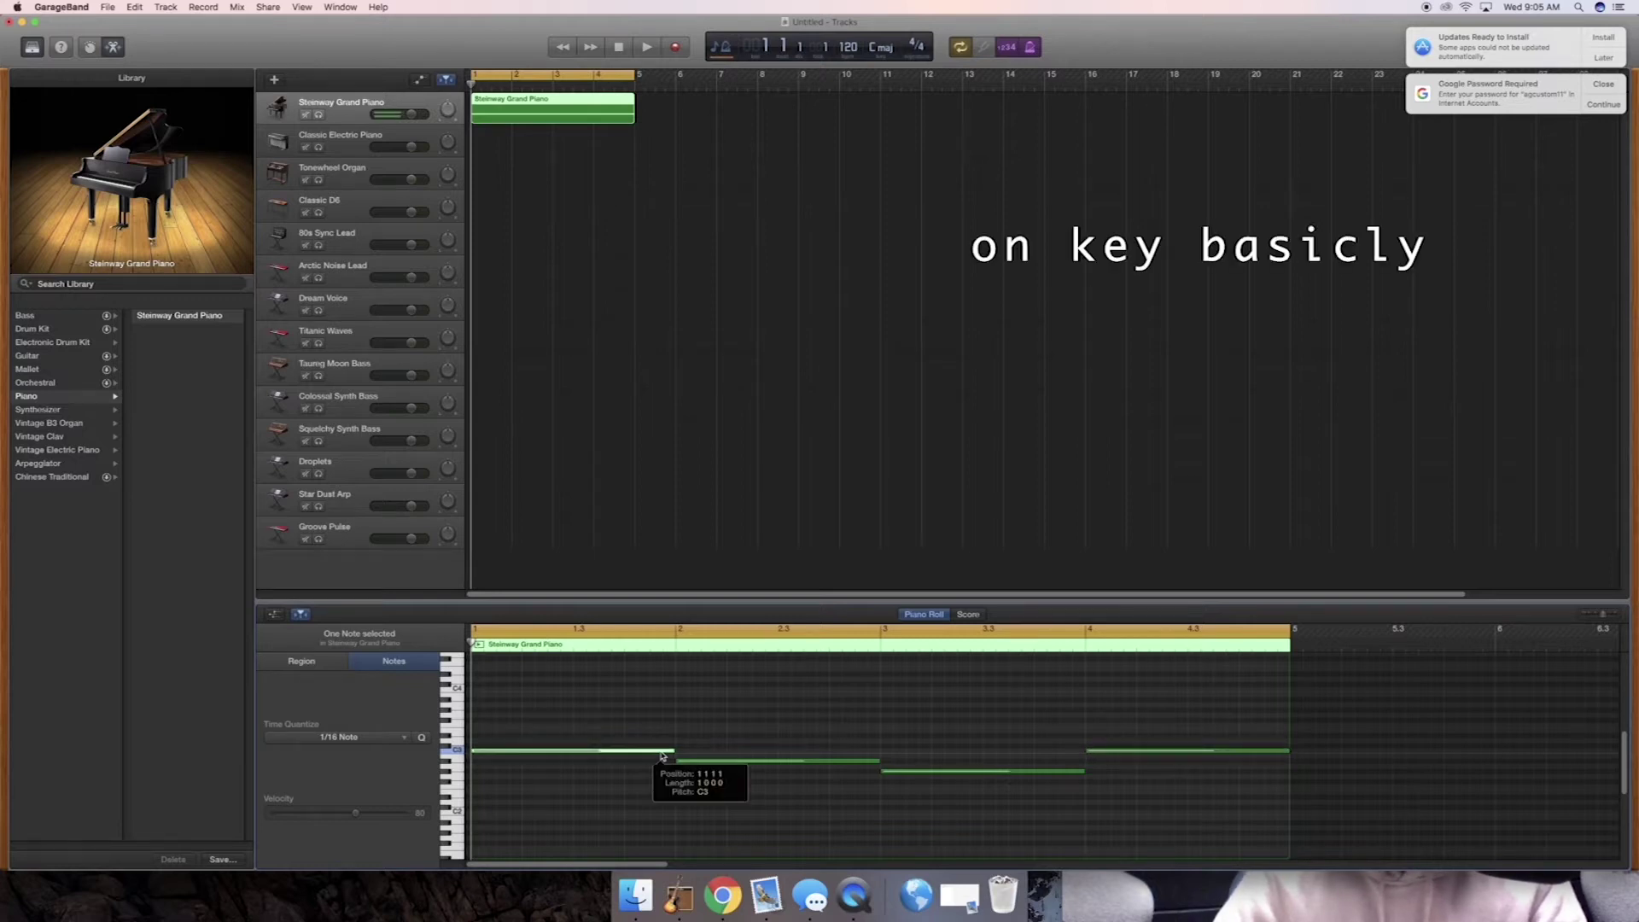
left_click(723, 760)
left_click(920, 771)
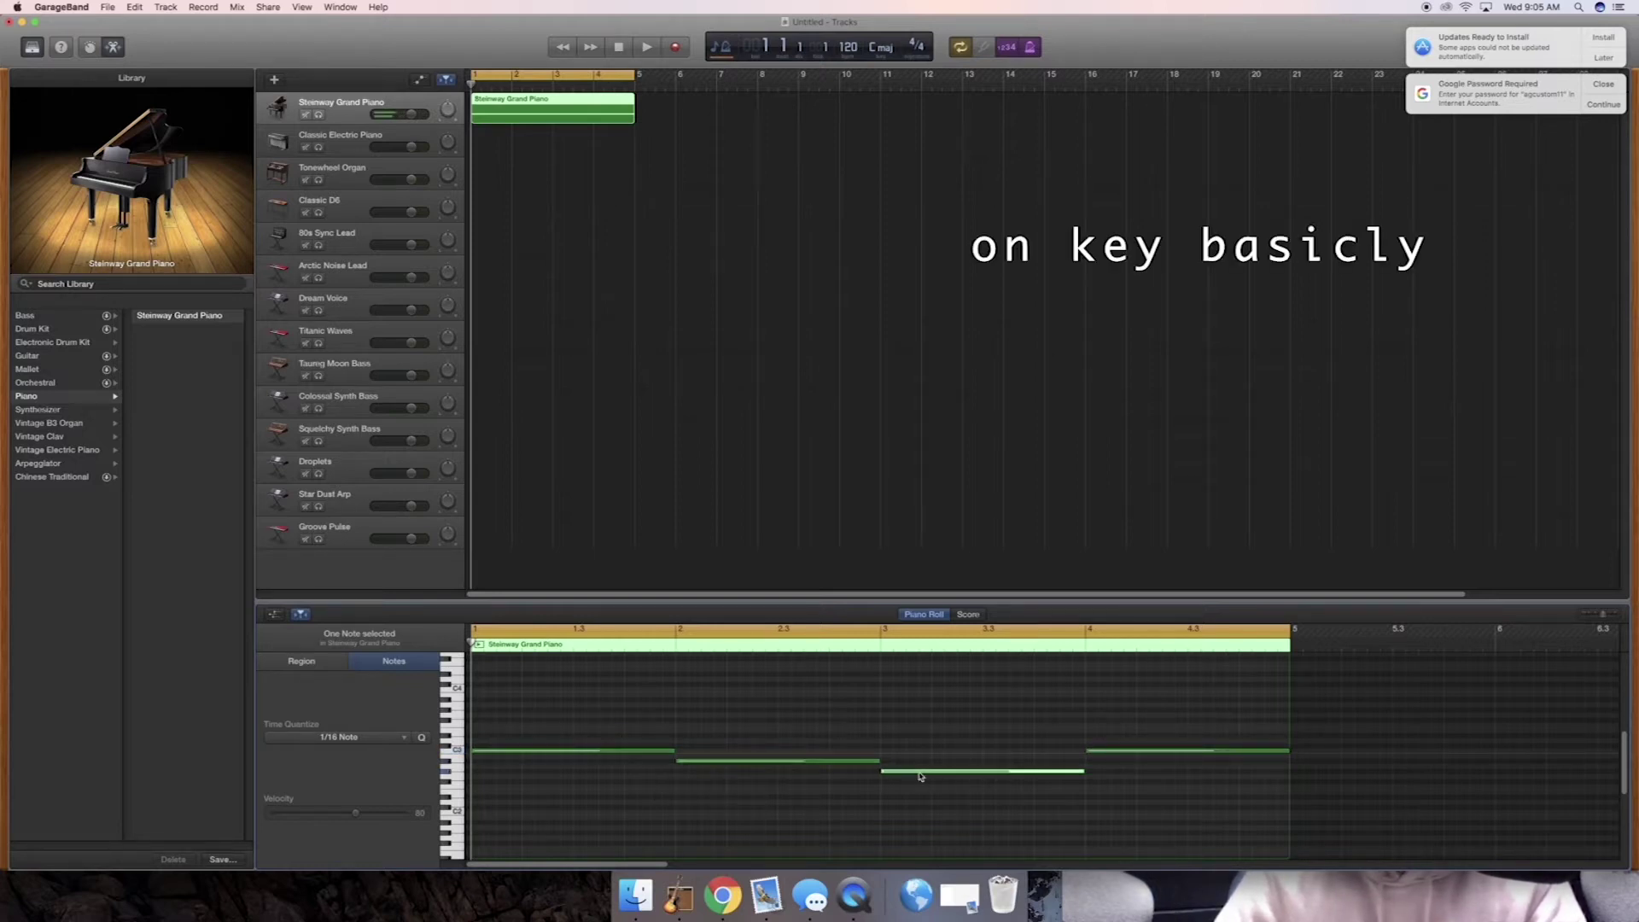
left_click_drag(1118, 754, 1118, 785)
left_click(681, 757)
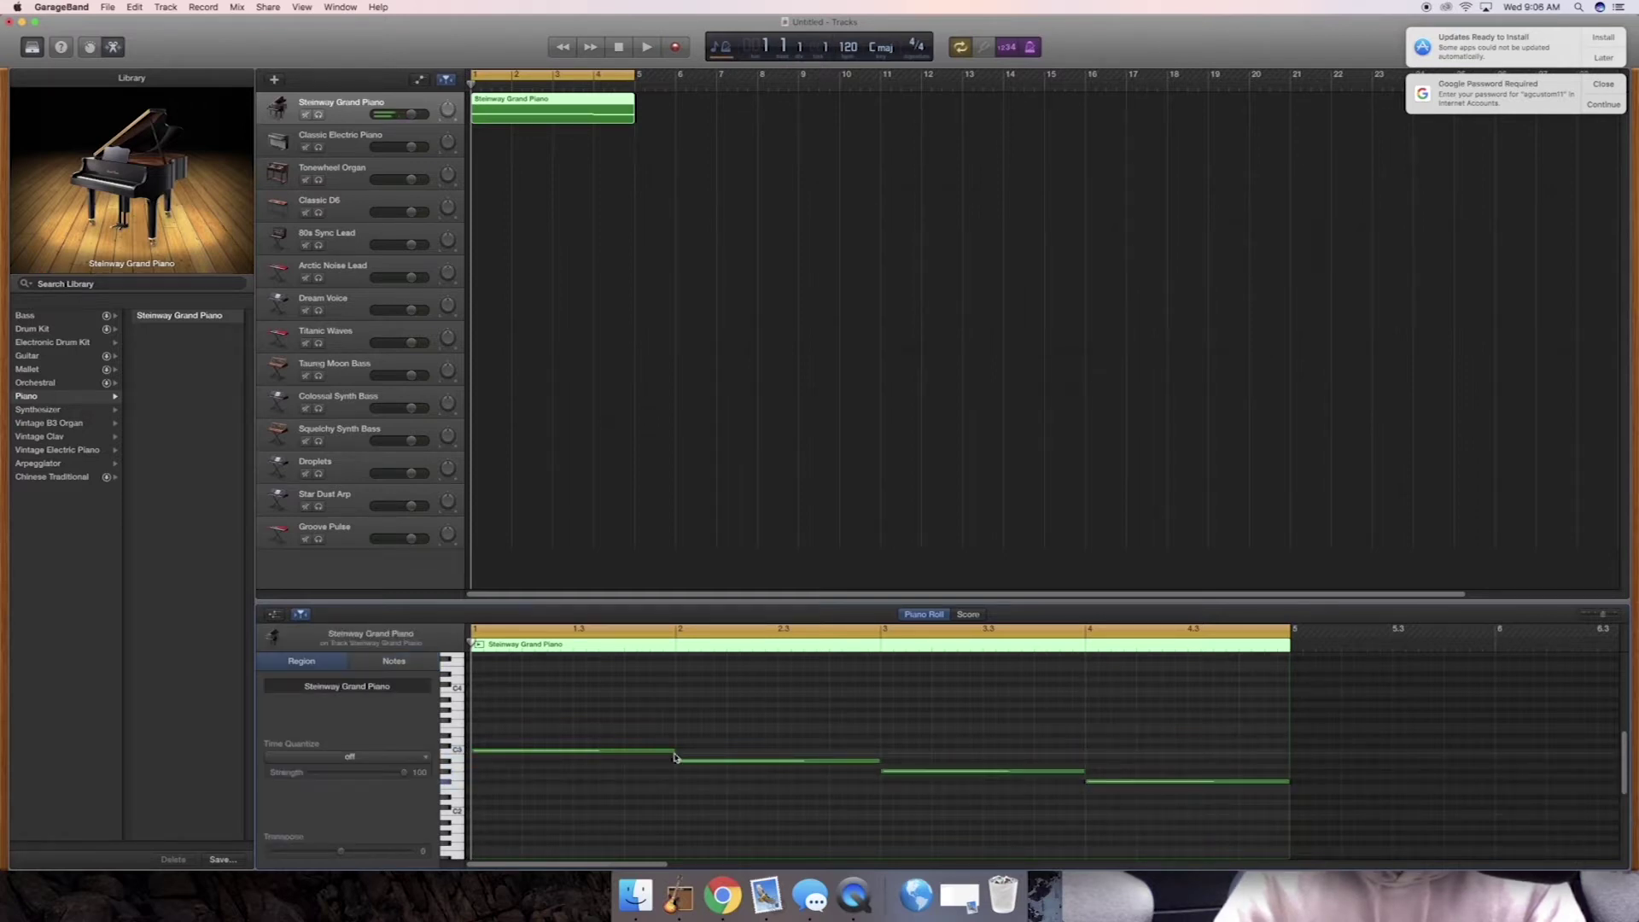
left_click(678, 758)
left_click(914, 779)
left_click(916, 773)
left_click_drag(1116, 785, 1113, 779)
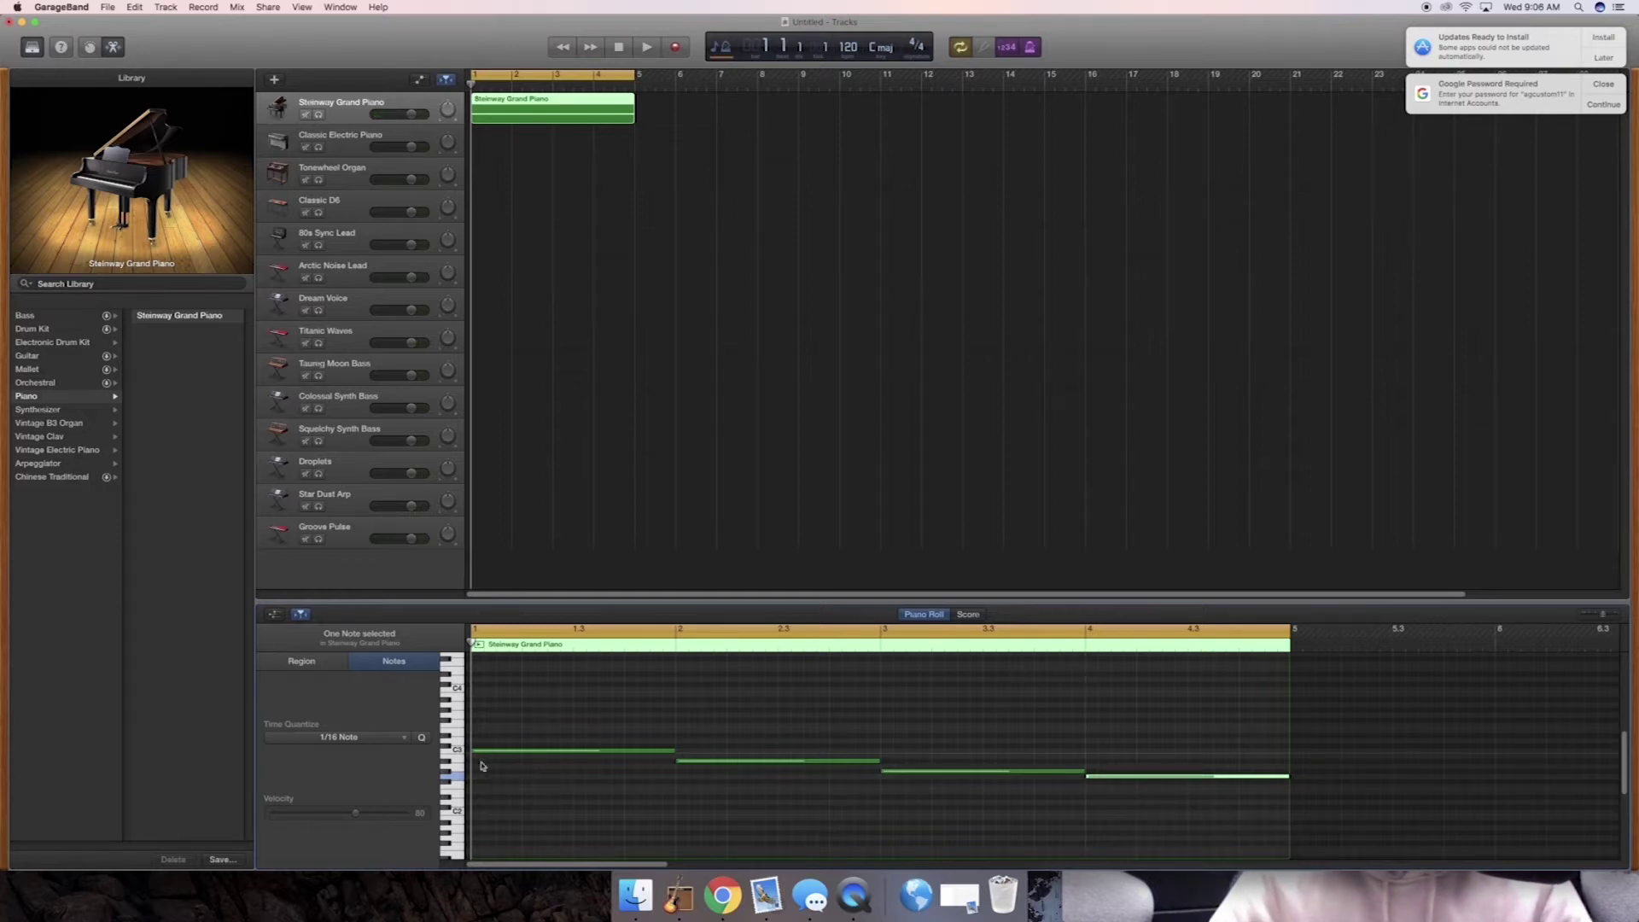
Build the bar 1 chord by adding one-bar notes at A2, F2 and C2 beneath the C3, and play it back
left_click_drag(479, 757, 490, 757)
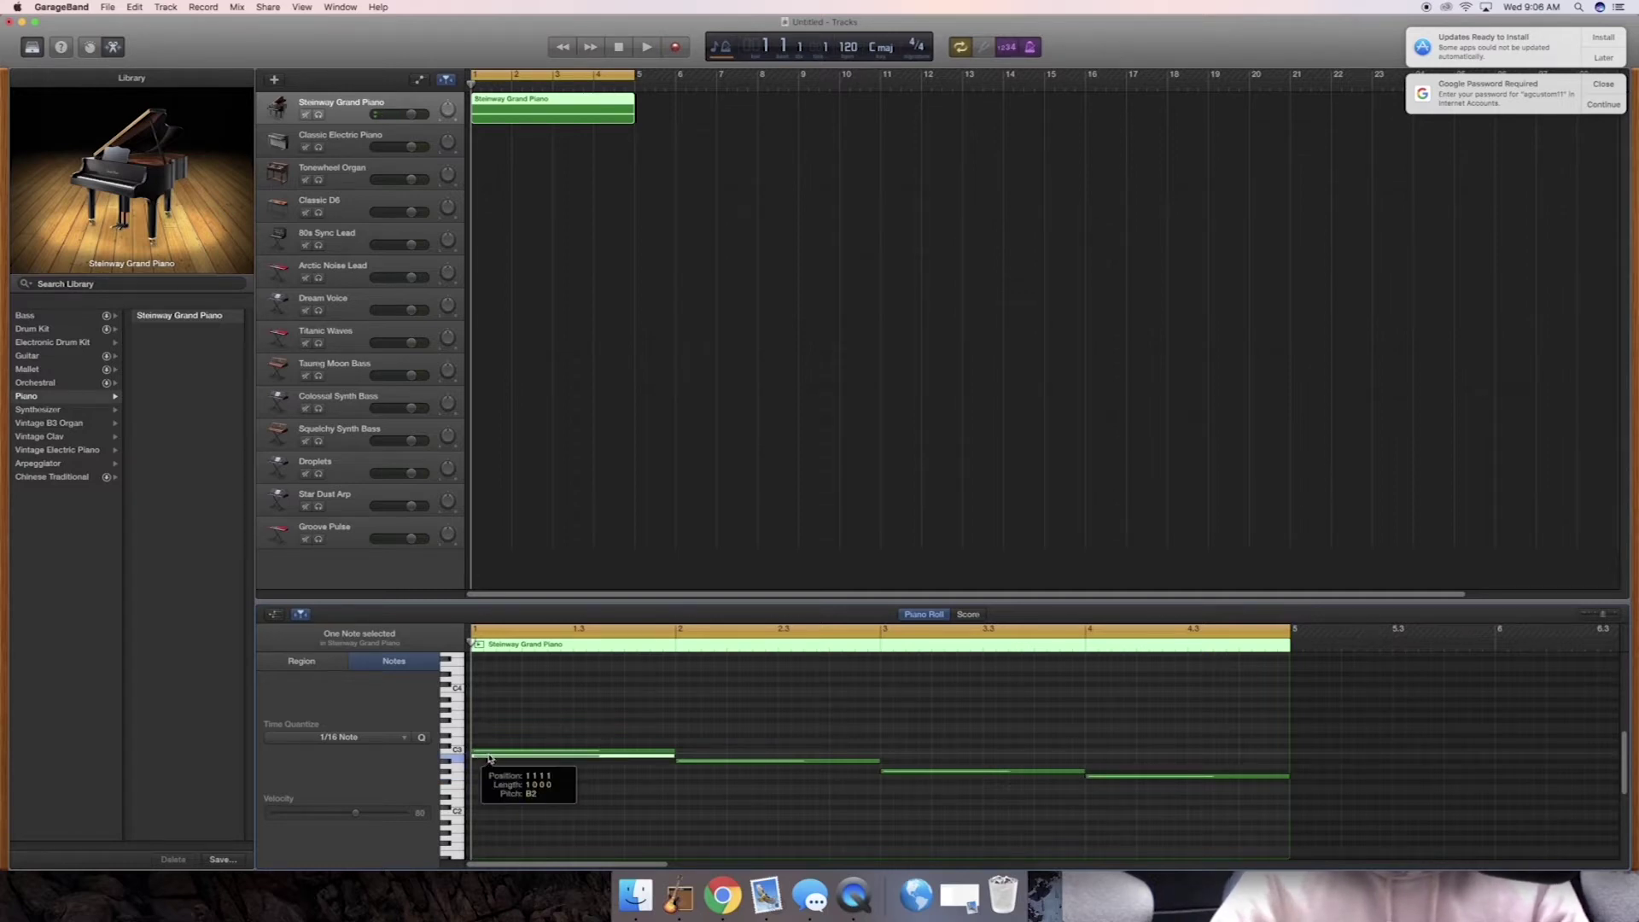
left_click_drag(489, 758, 490, 758)
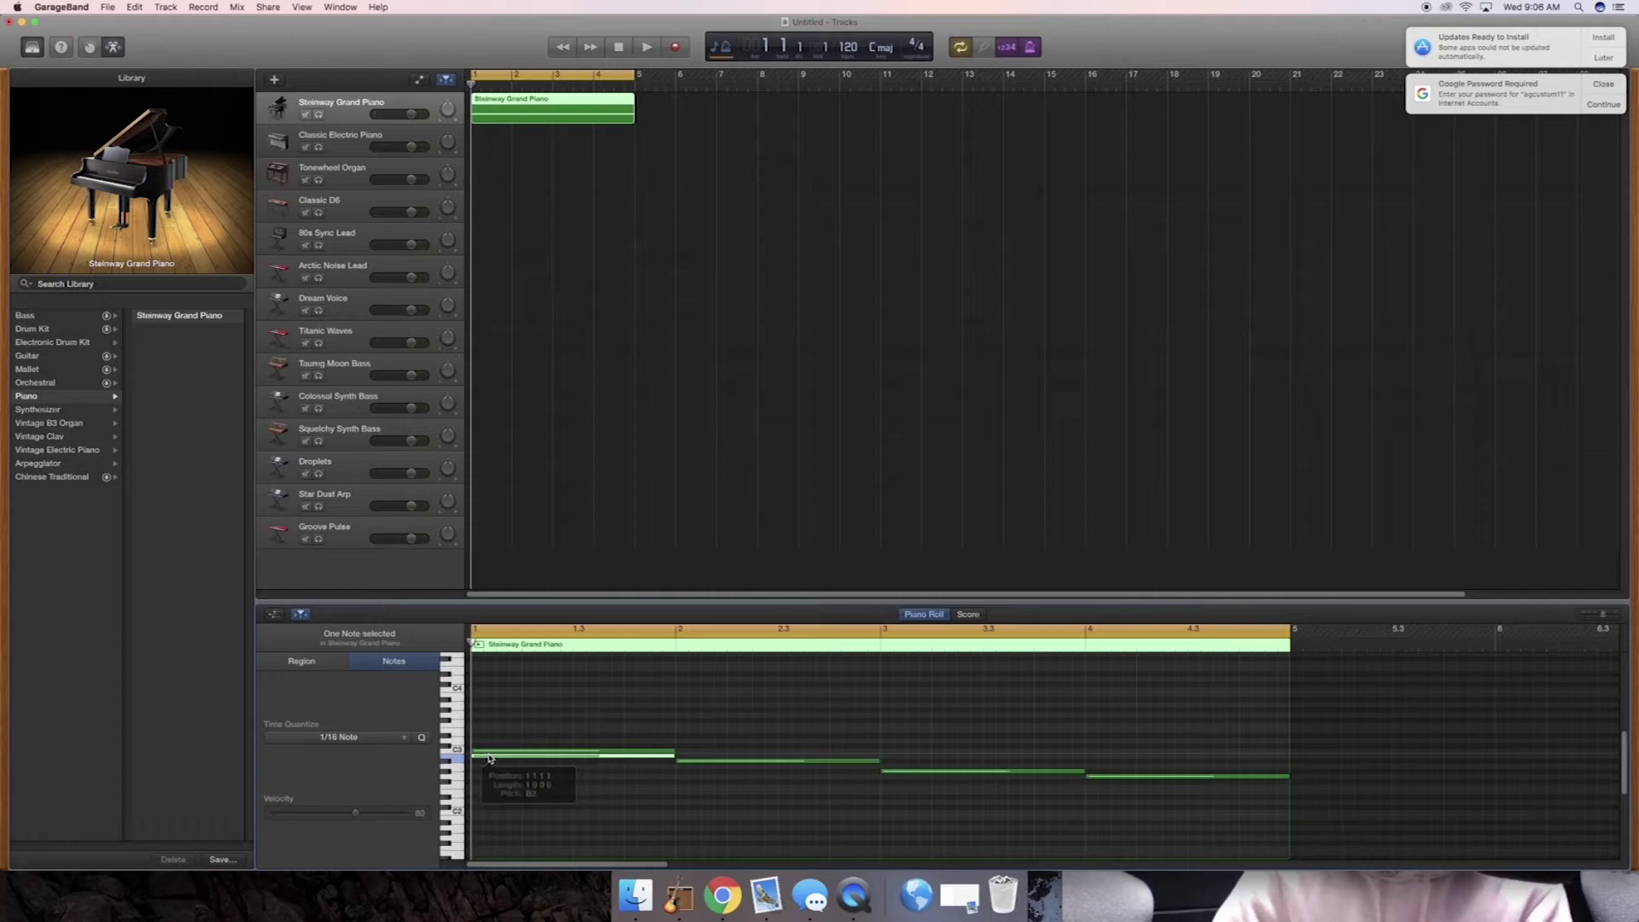
left_click_drag(489, 758, 483, 787)
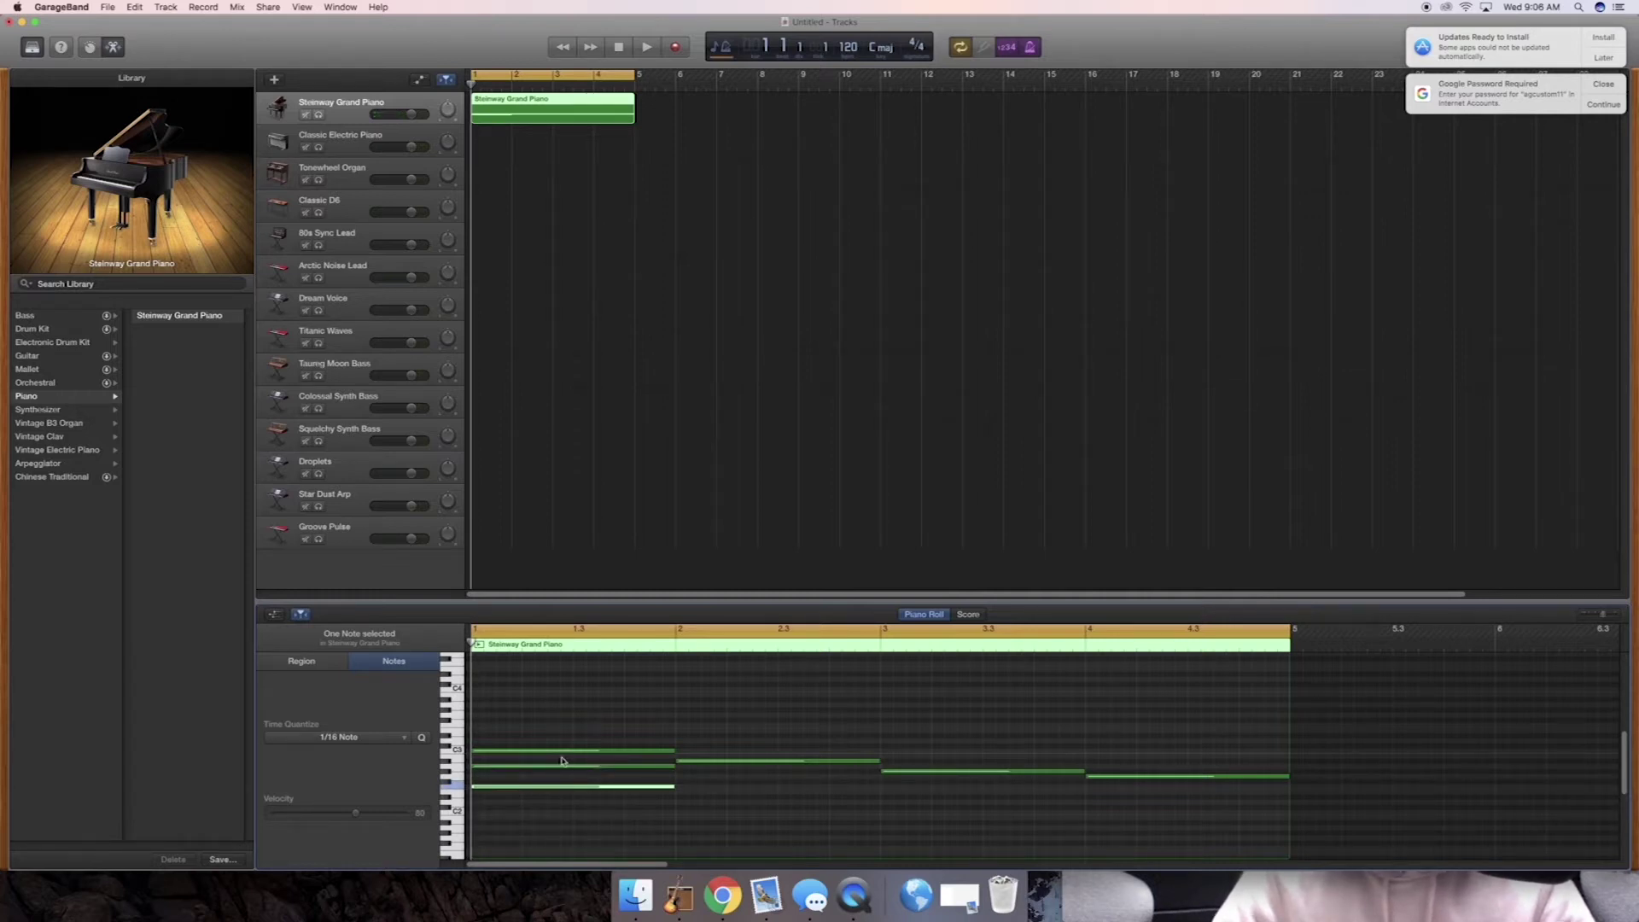
left_click(481, 794)
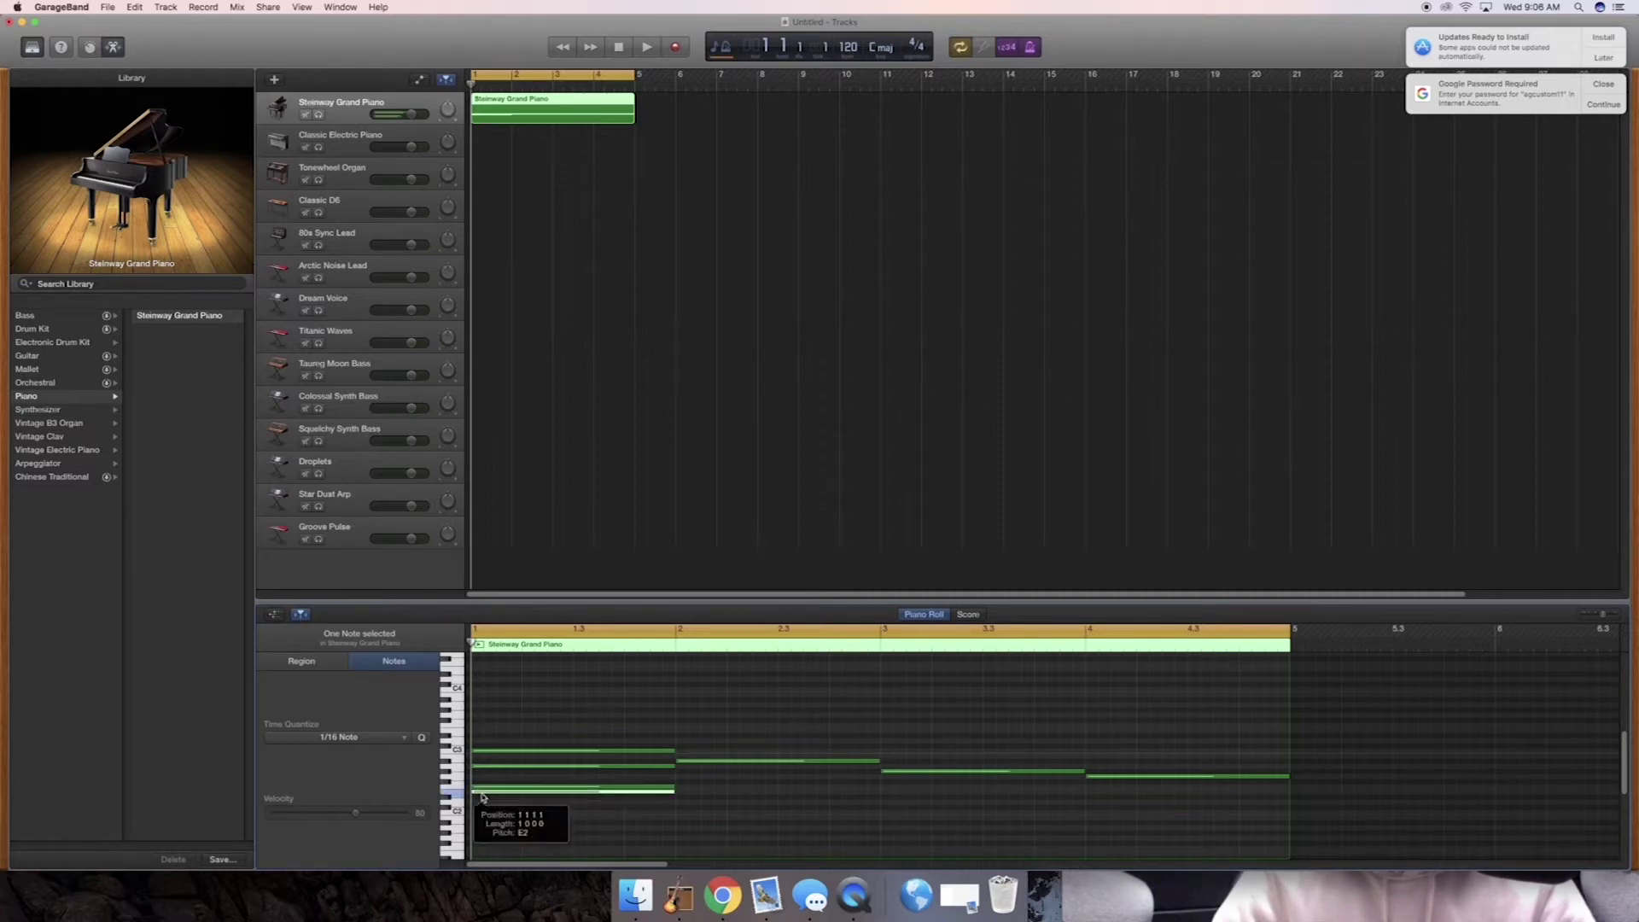
left_click_drag(481, 797, 485, 812)
key("space")
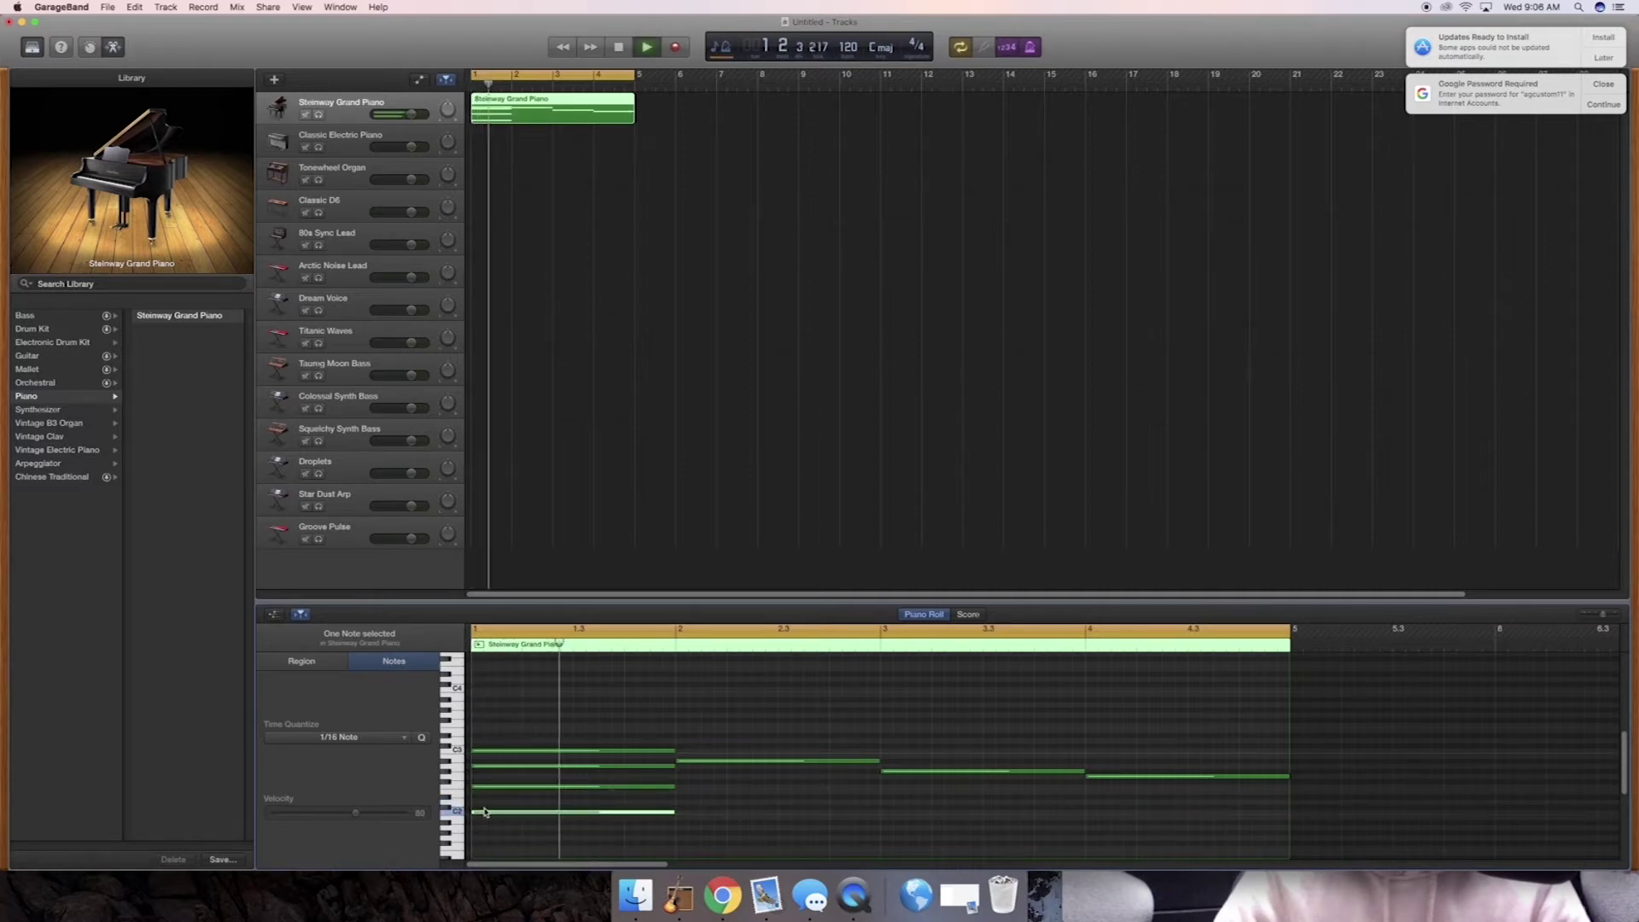
key("space")
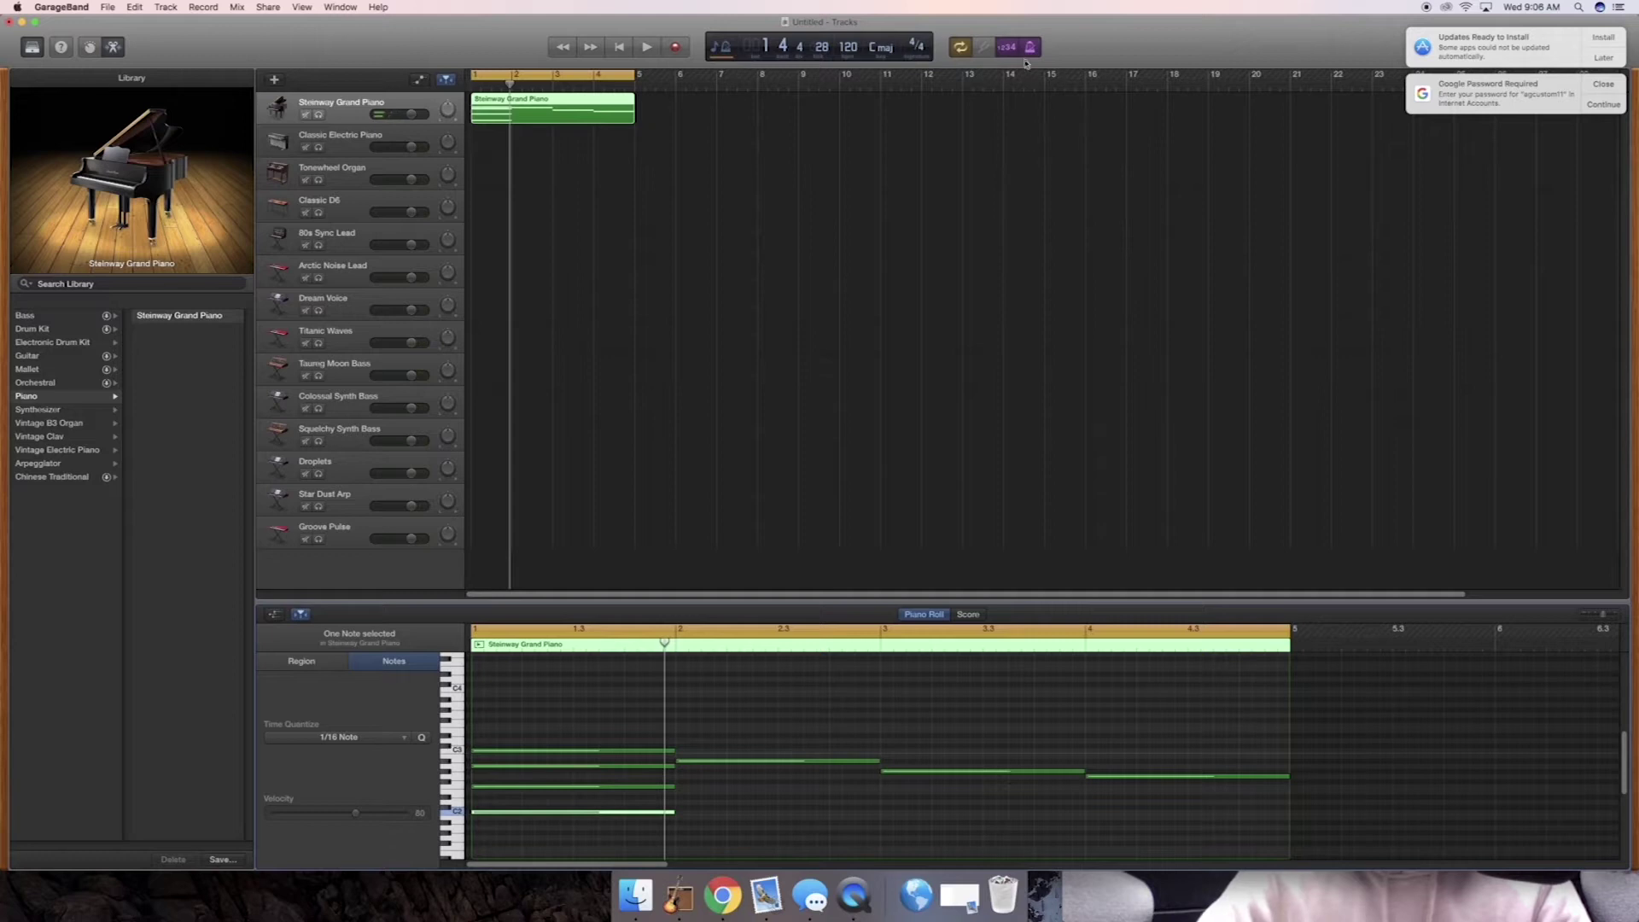
Try raising the A2 note in the bar 1 chord to A#2 and play the result
mouse_move(624, 771)
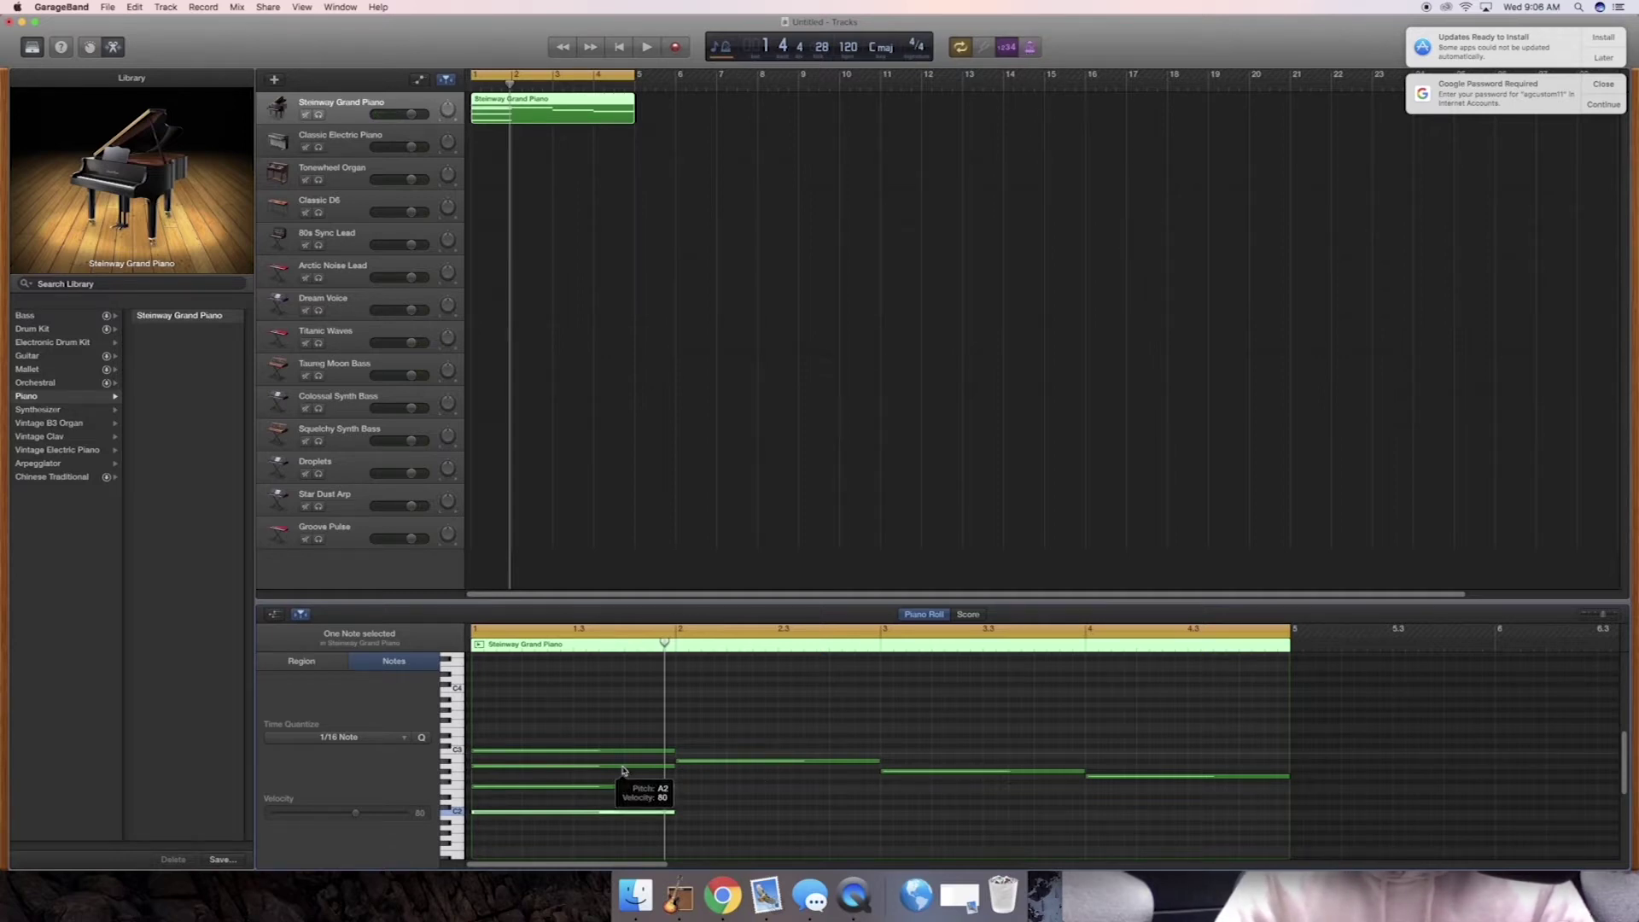
left_click(624, 762)
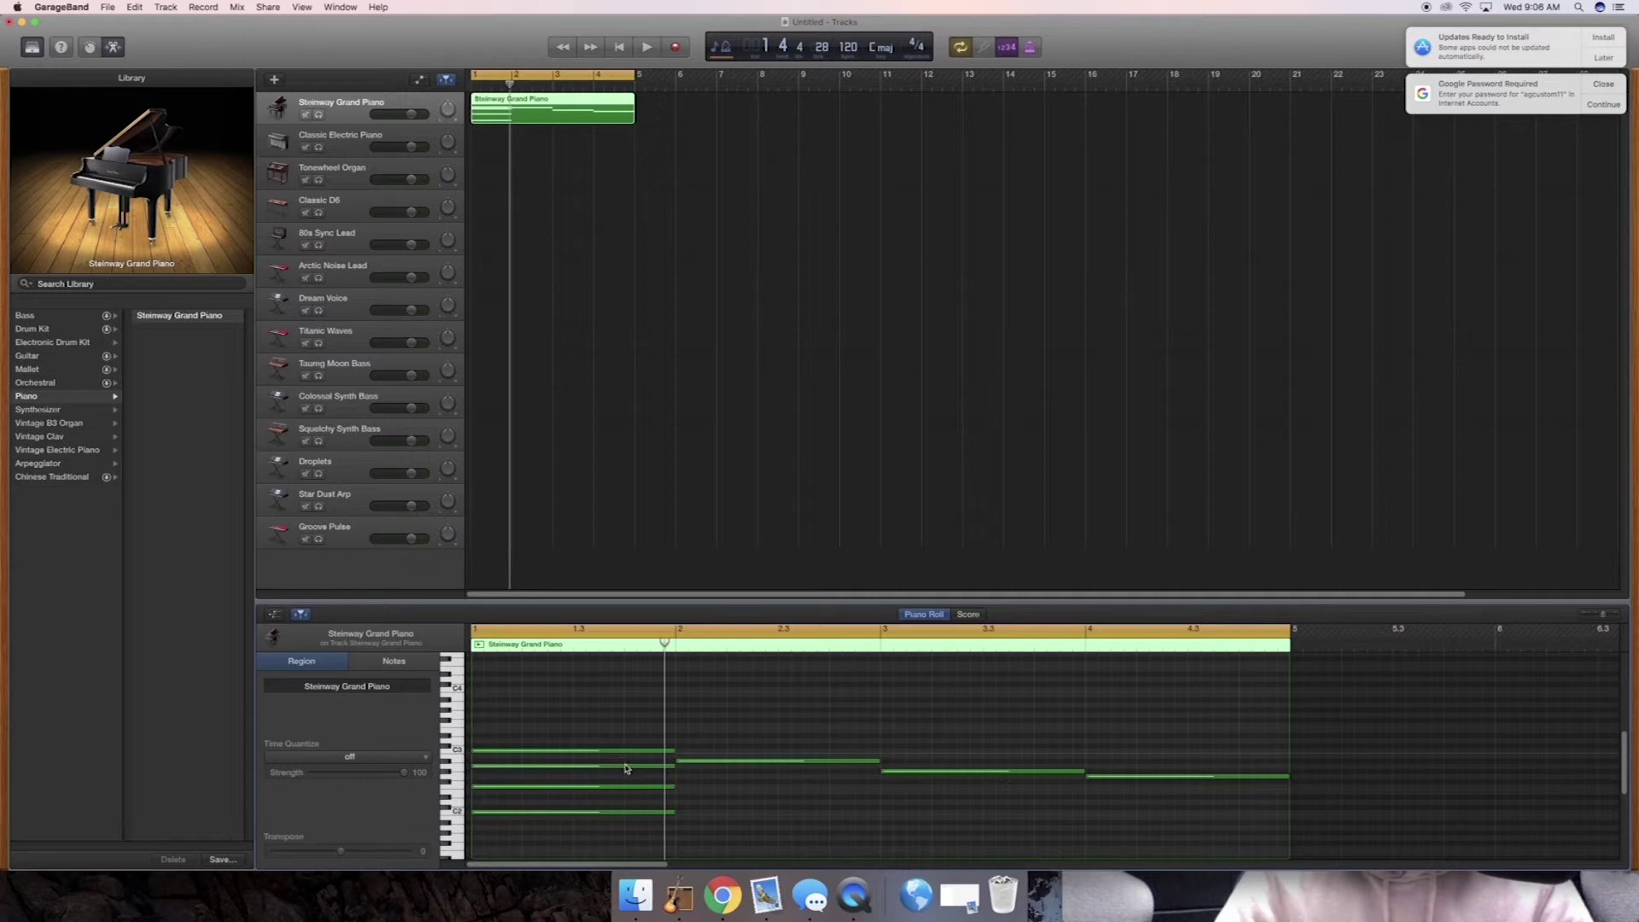
mouse_move(625, 771)
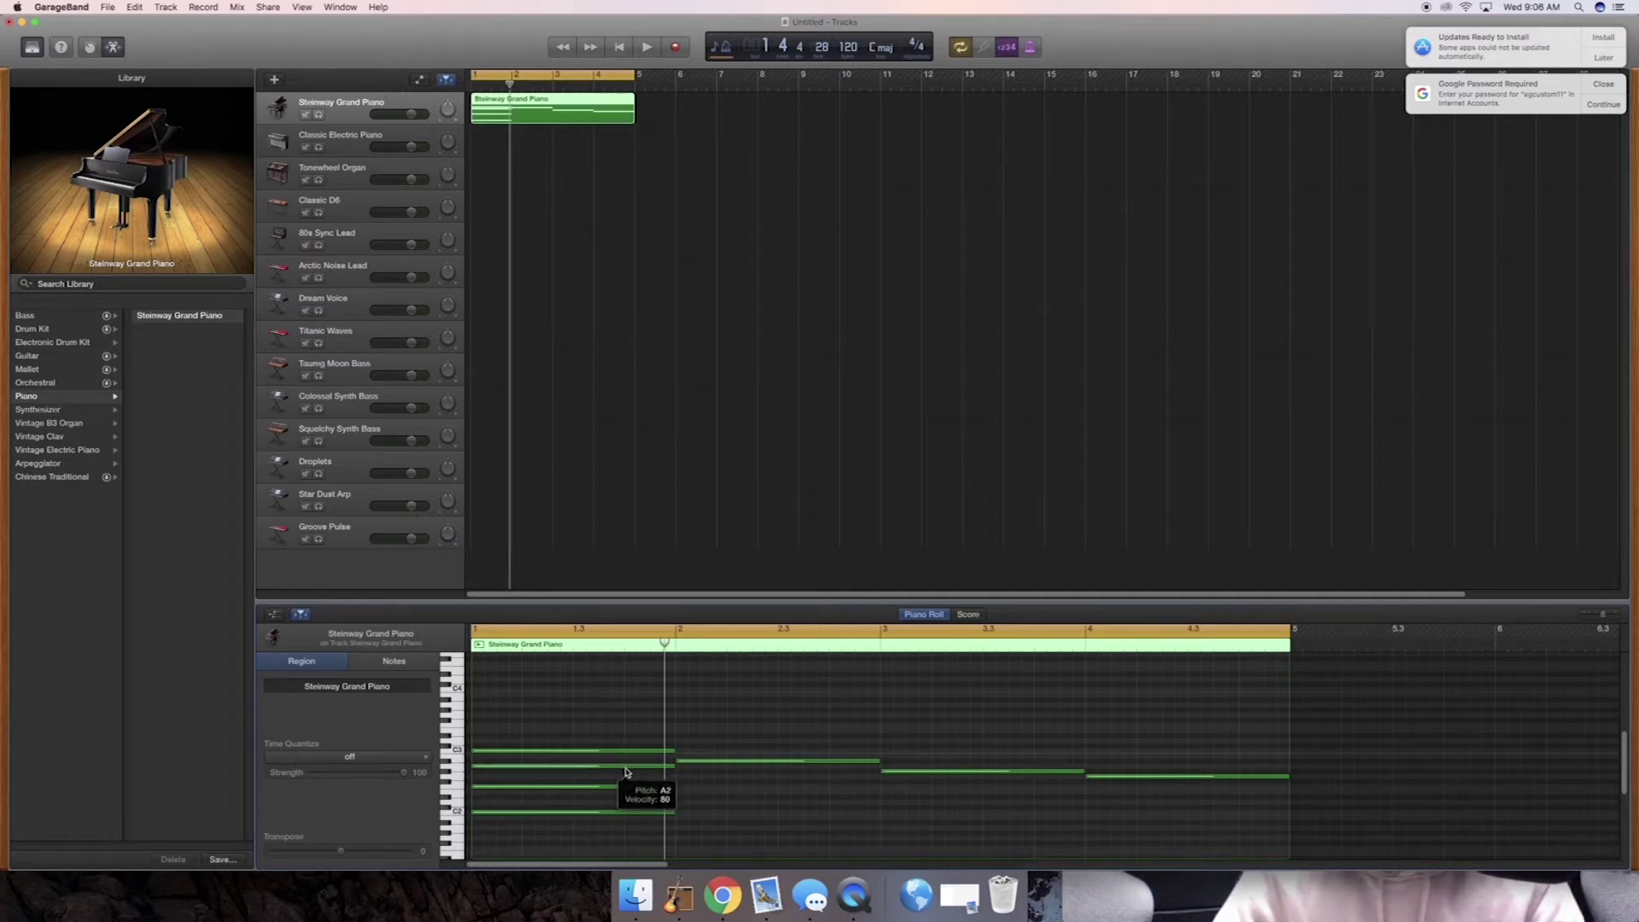
left_click(625, 766)
left_click_drag(626, 772, 625, 773)
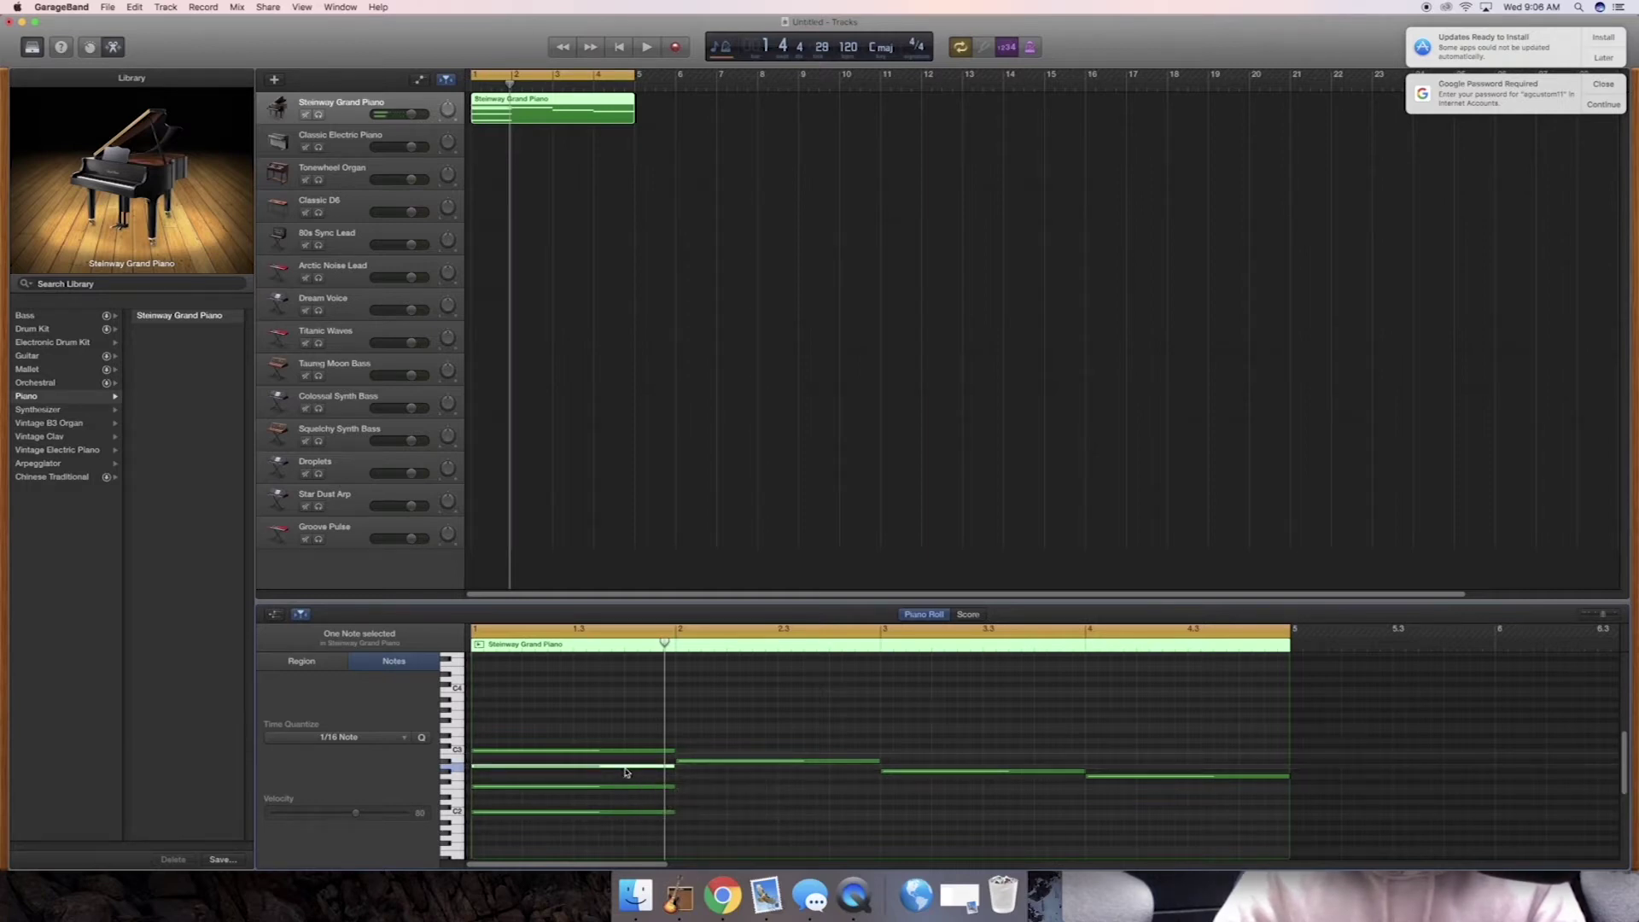
left_click(626, 772)
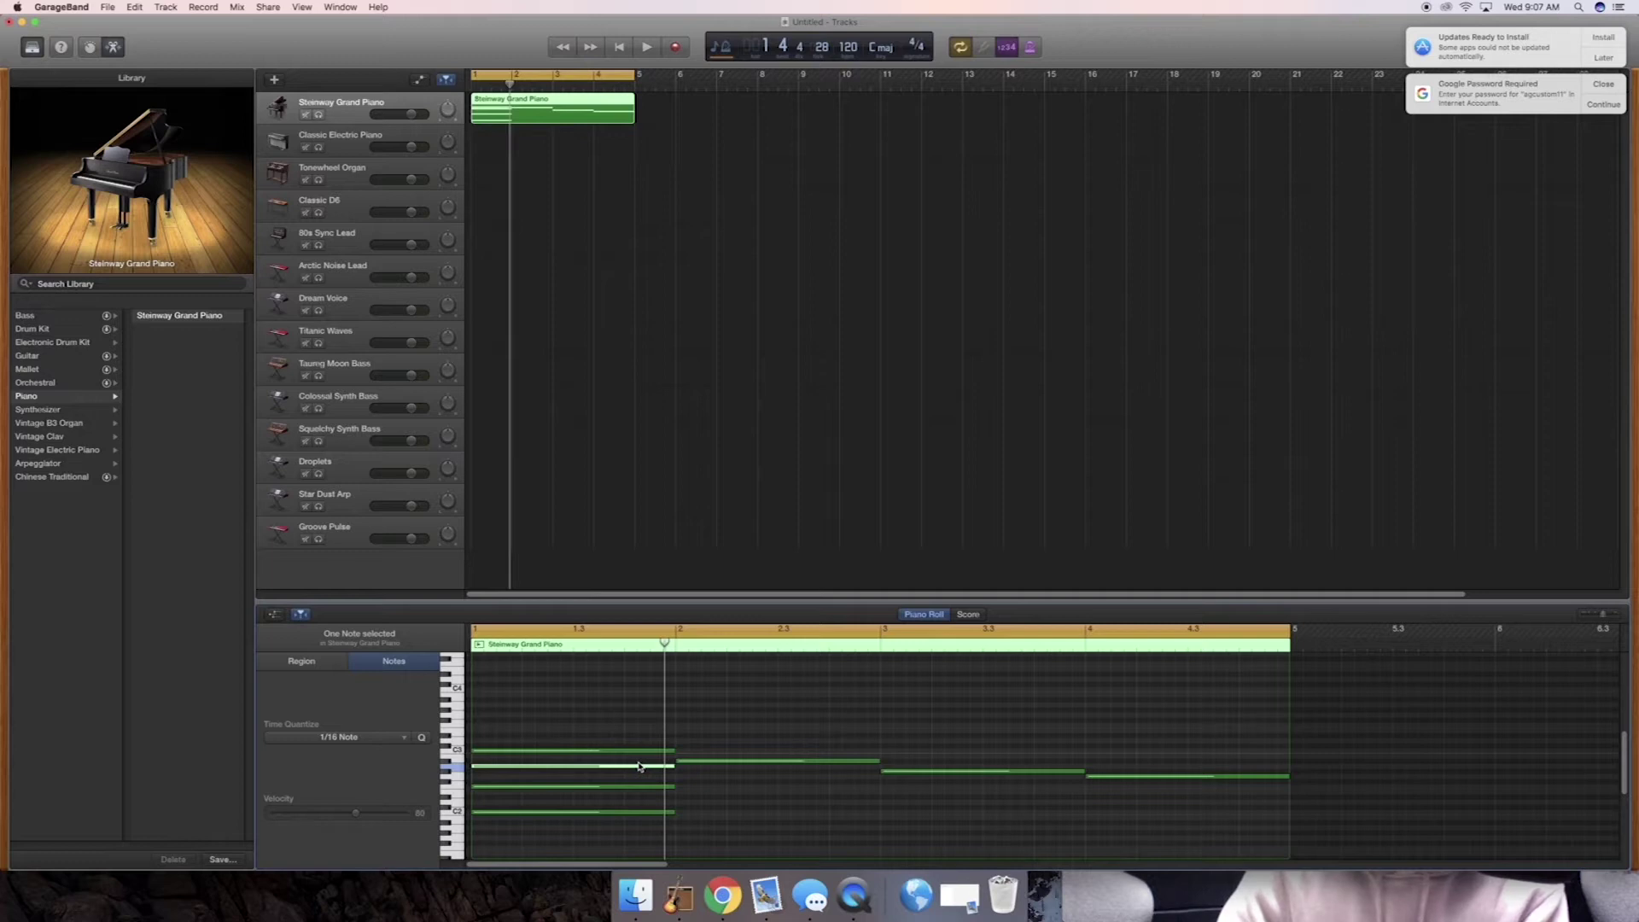
left_click(639, 766)
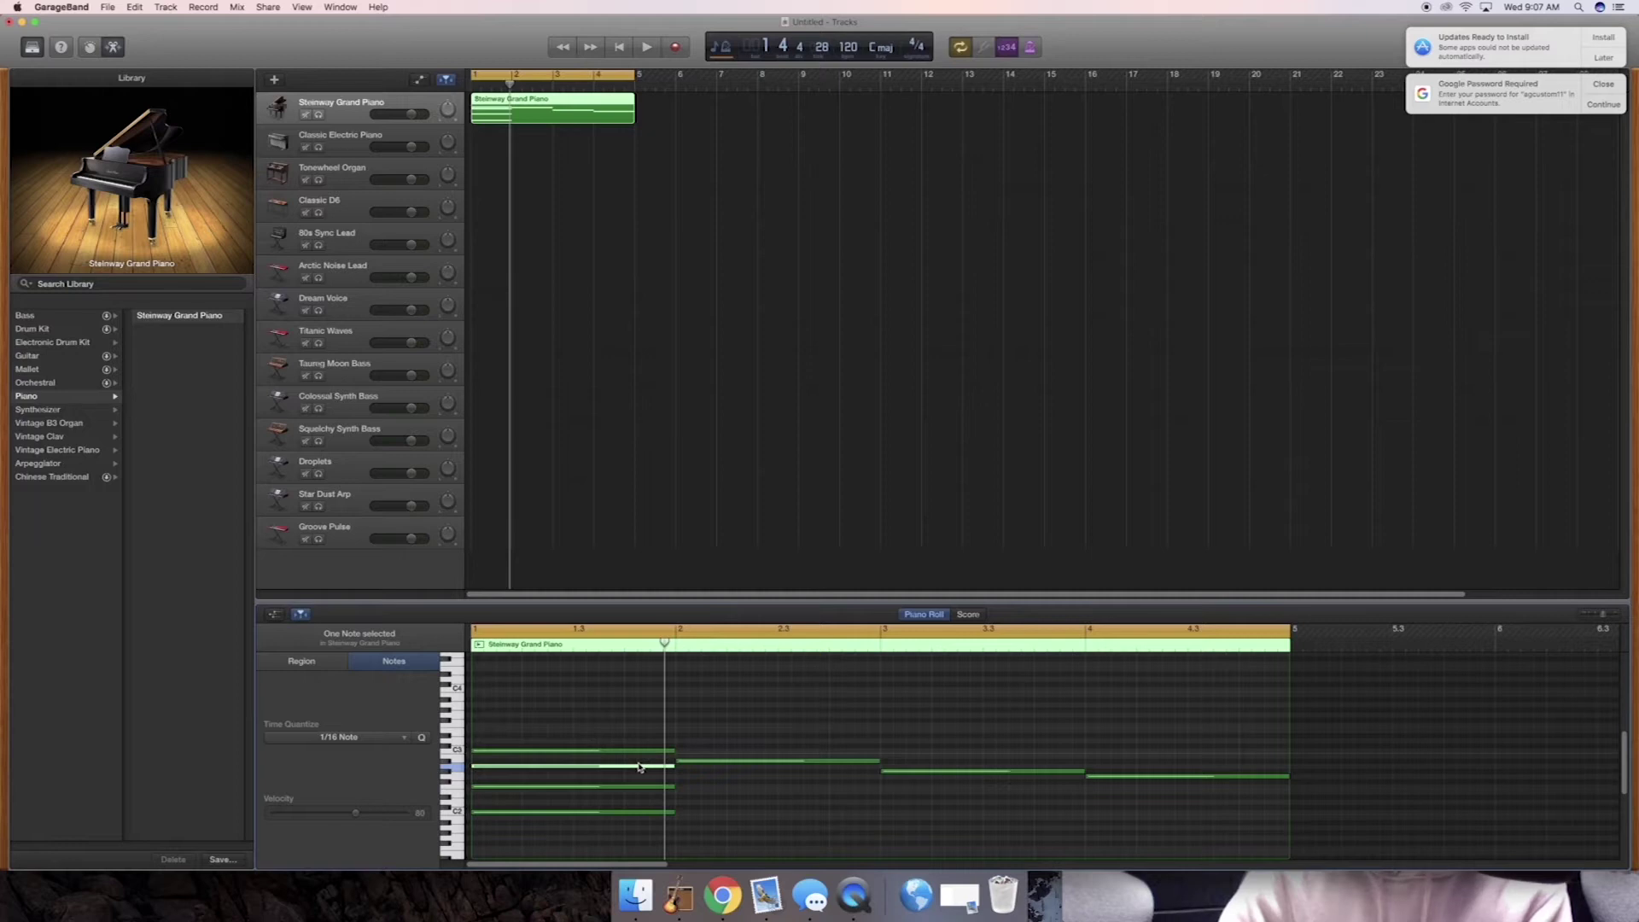
left_click(639, 766)
left_click(640, 765)
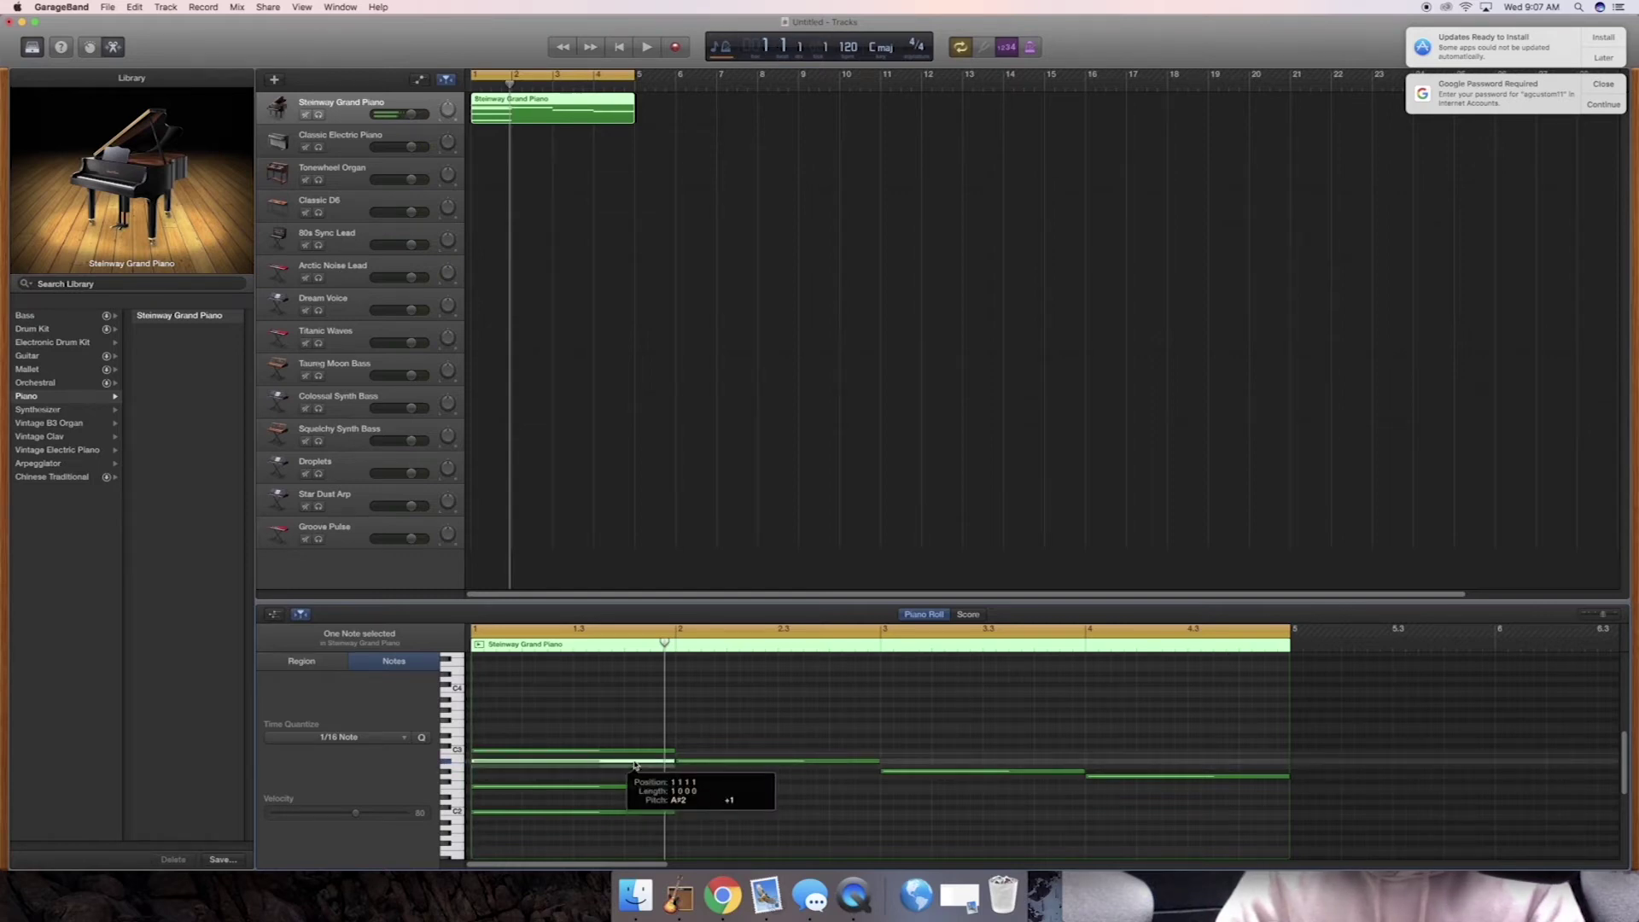
left_click(634, 764)
key("space")
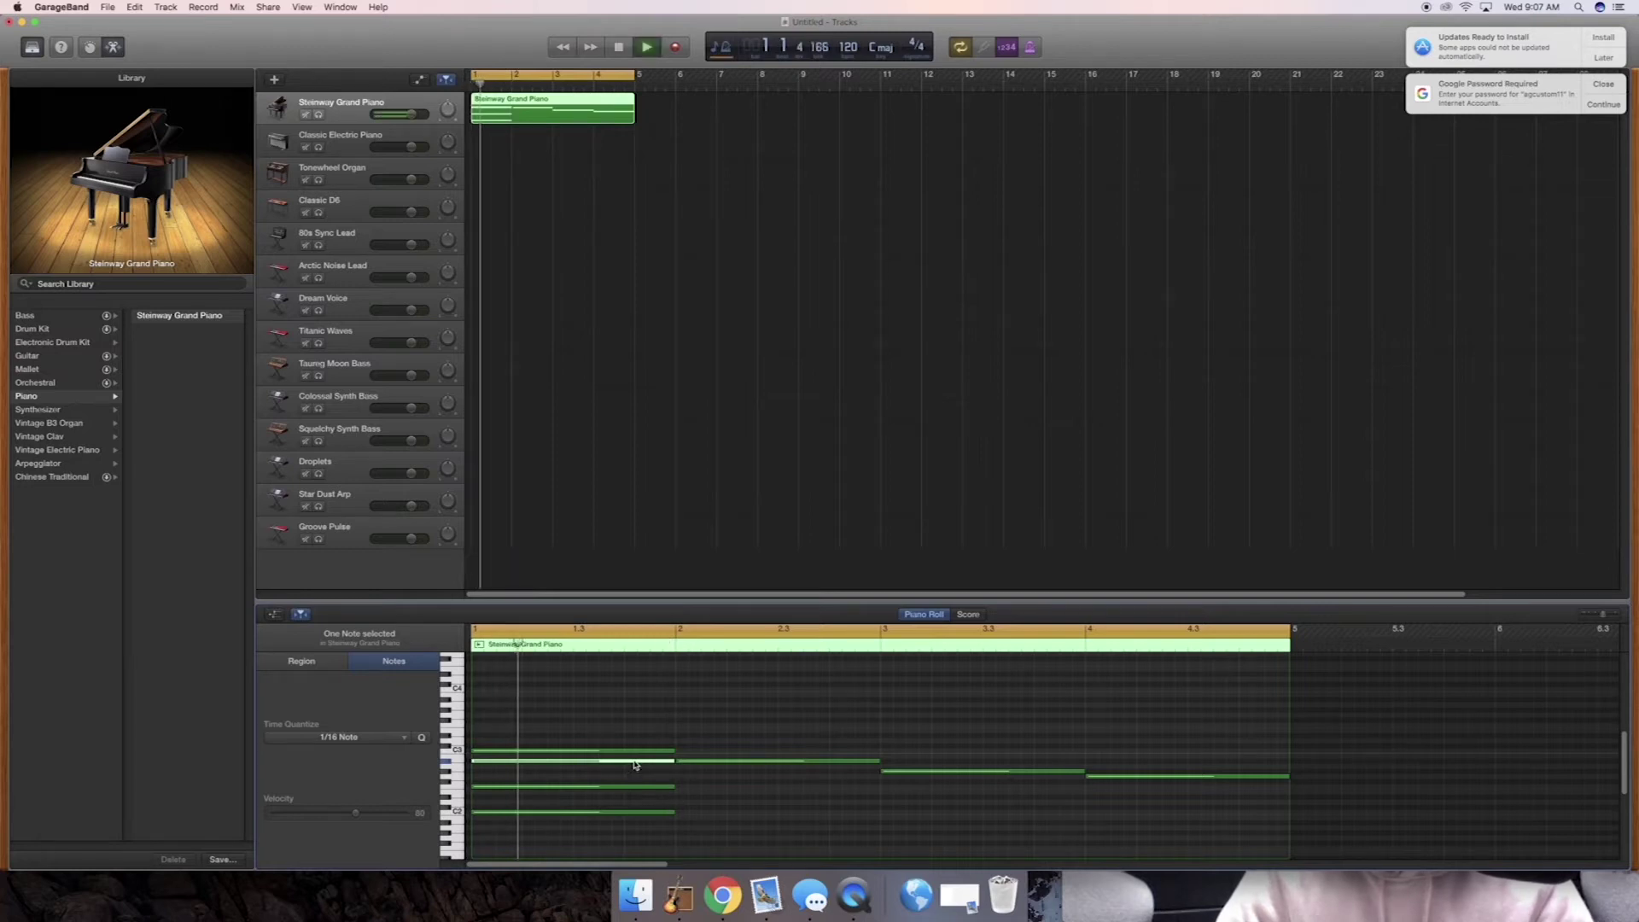
Try the same bar 1 chord note at G2, play it, and return the note to A2
left_click_drag(634, 764, 634, 779)
key("space")
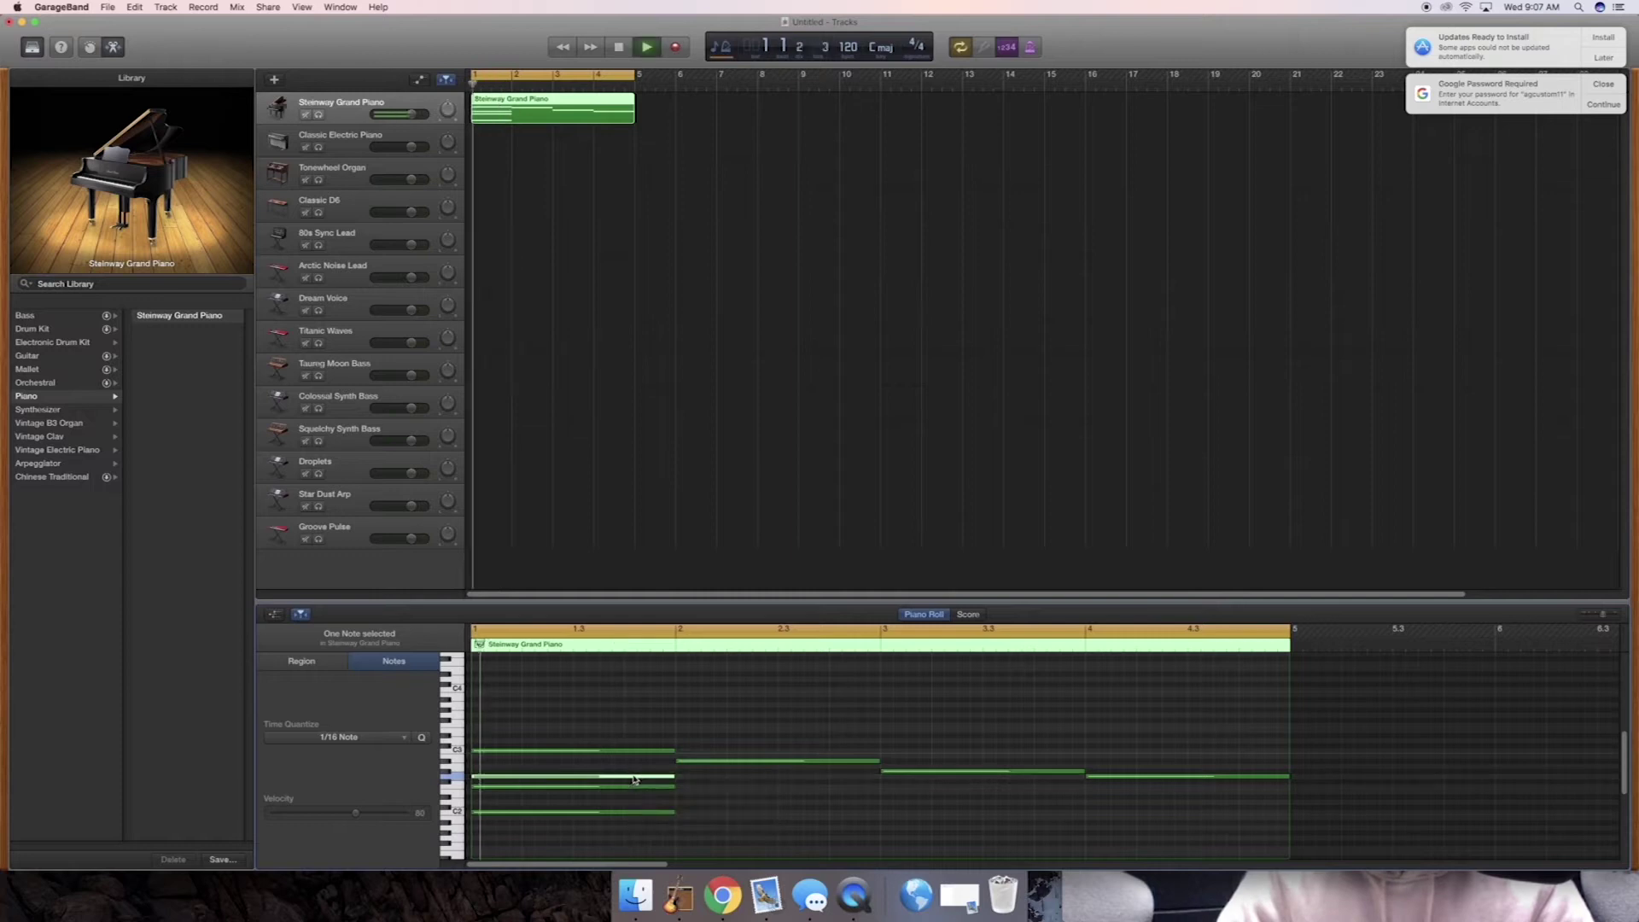
key("space")
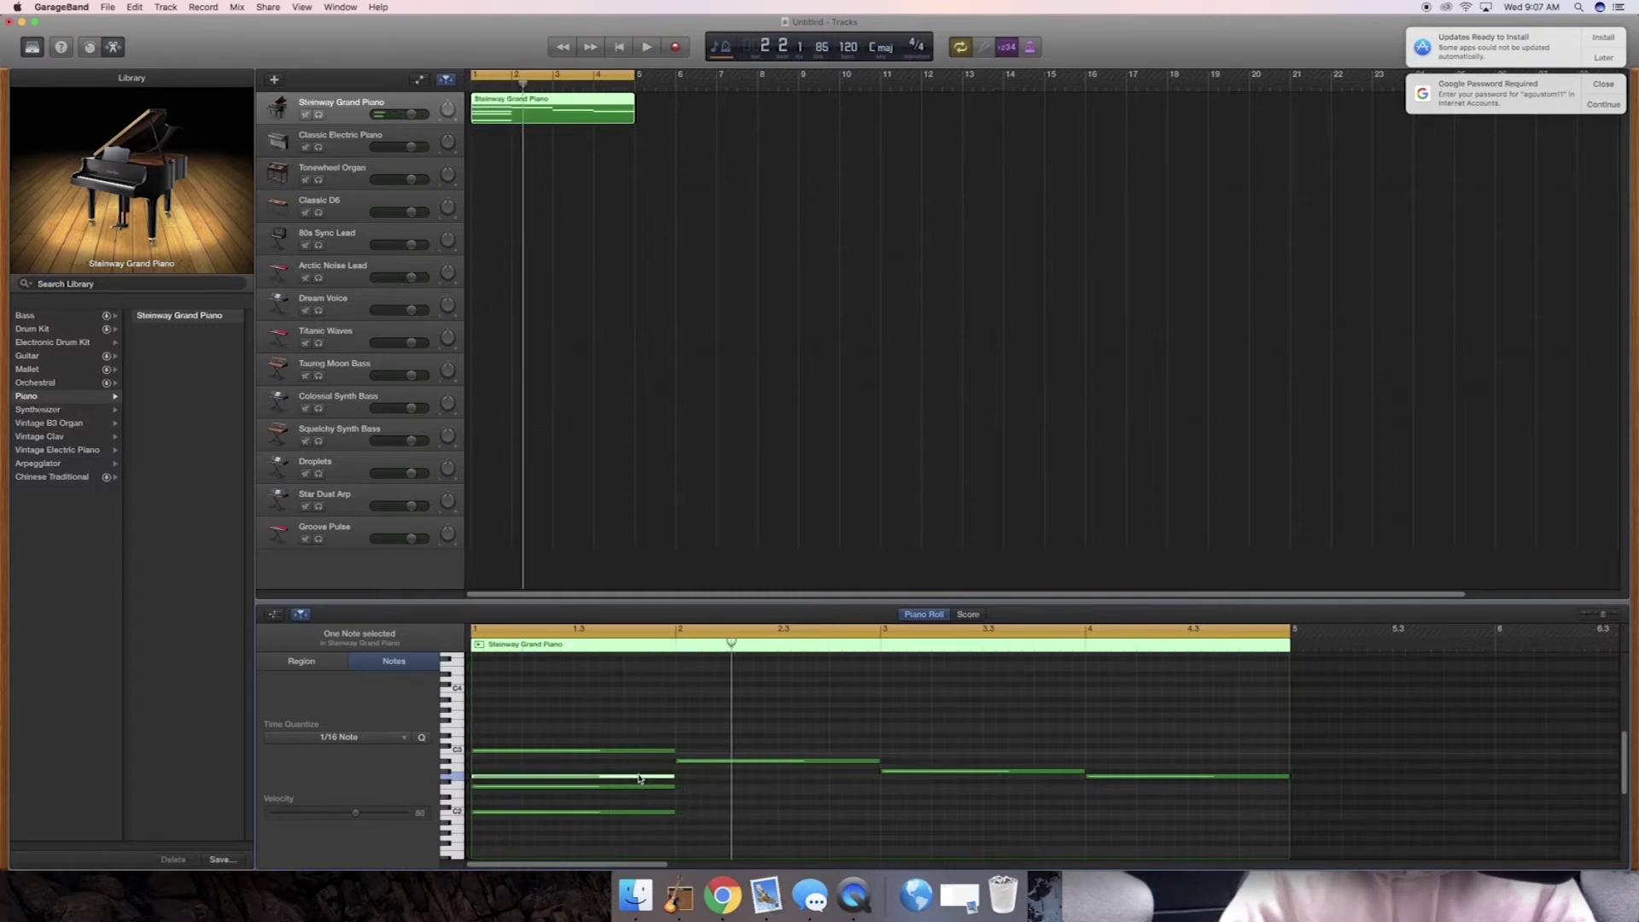
left_click(638, 779)
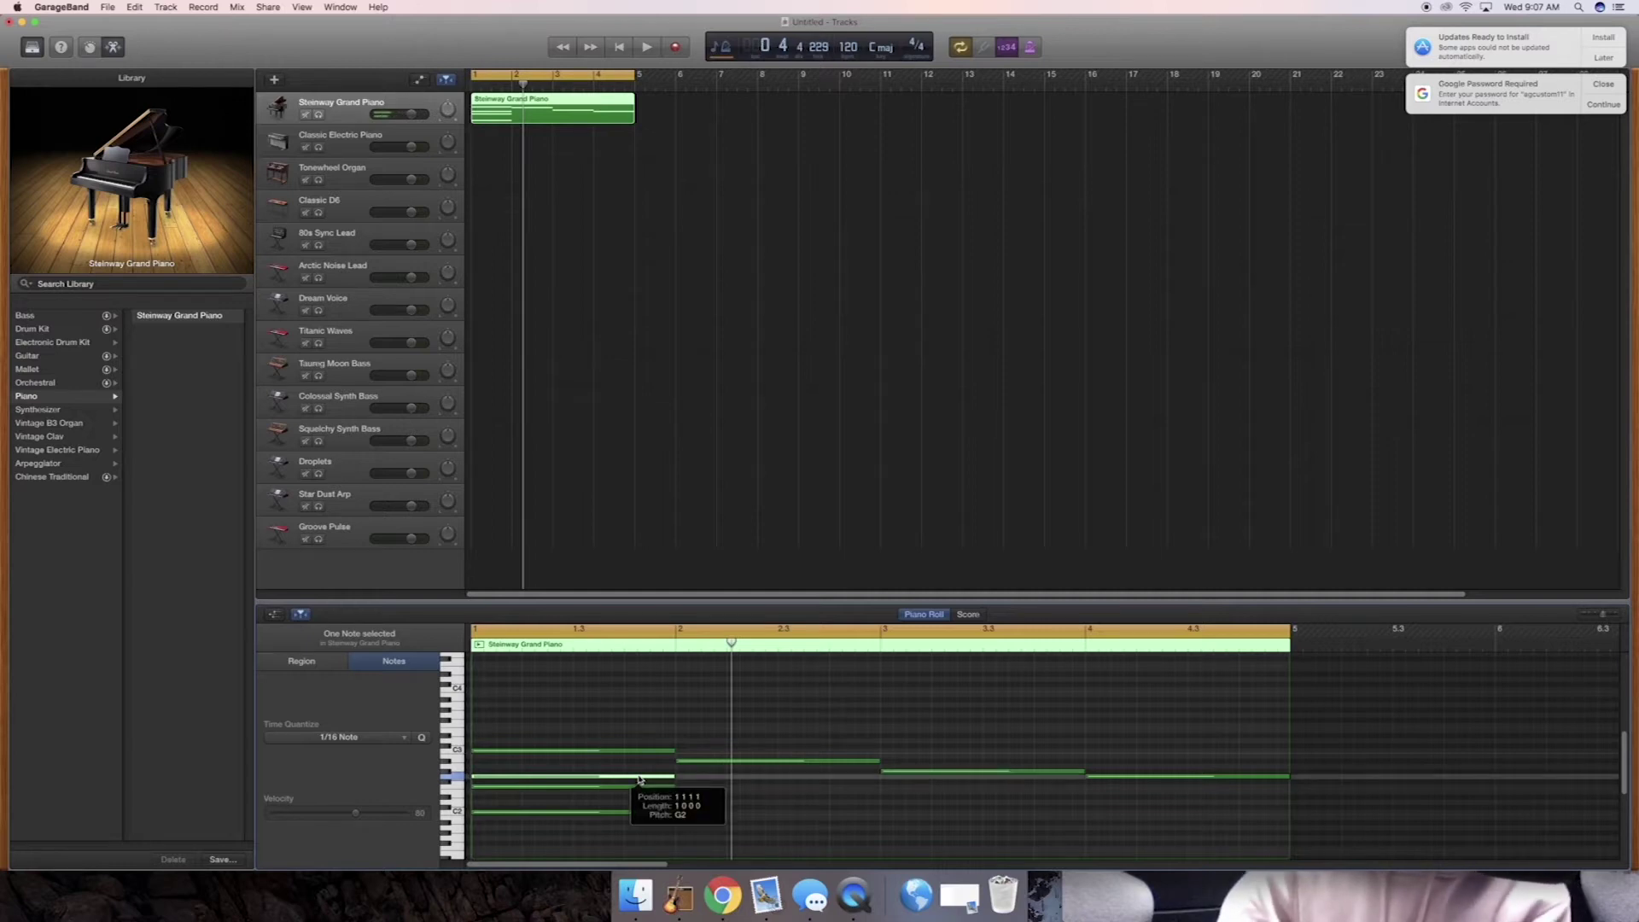
left_click_drag(638, 779, 682, 766)
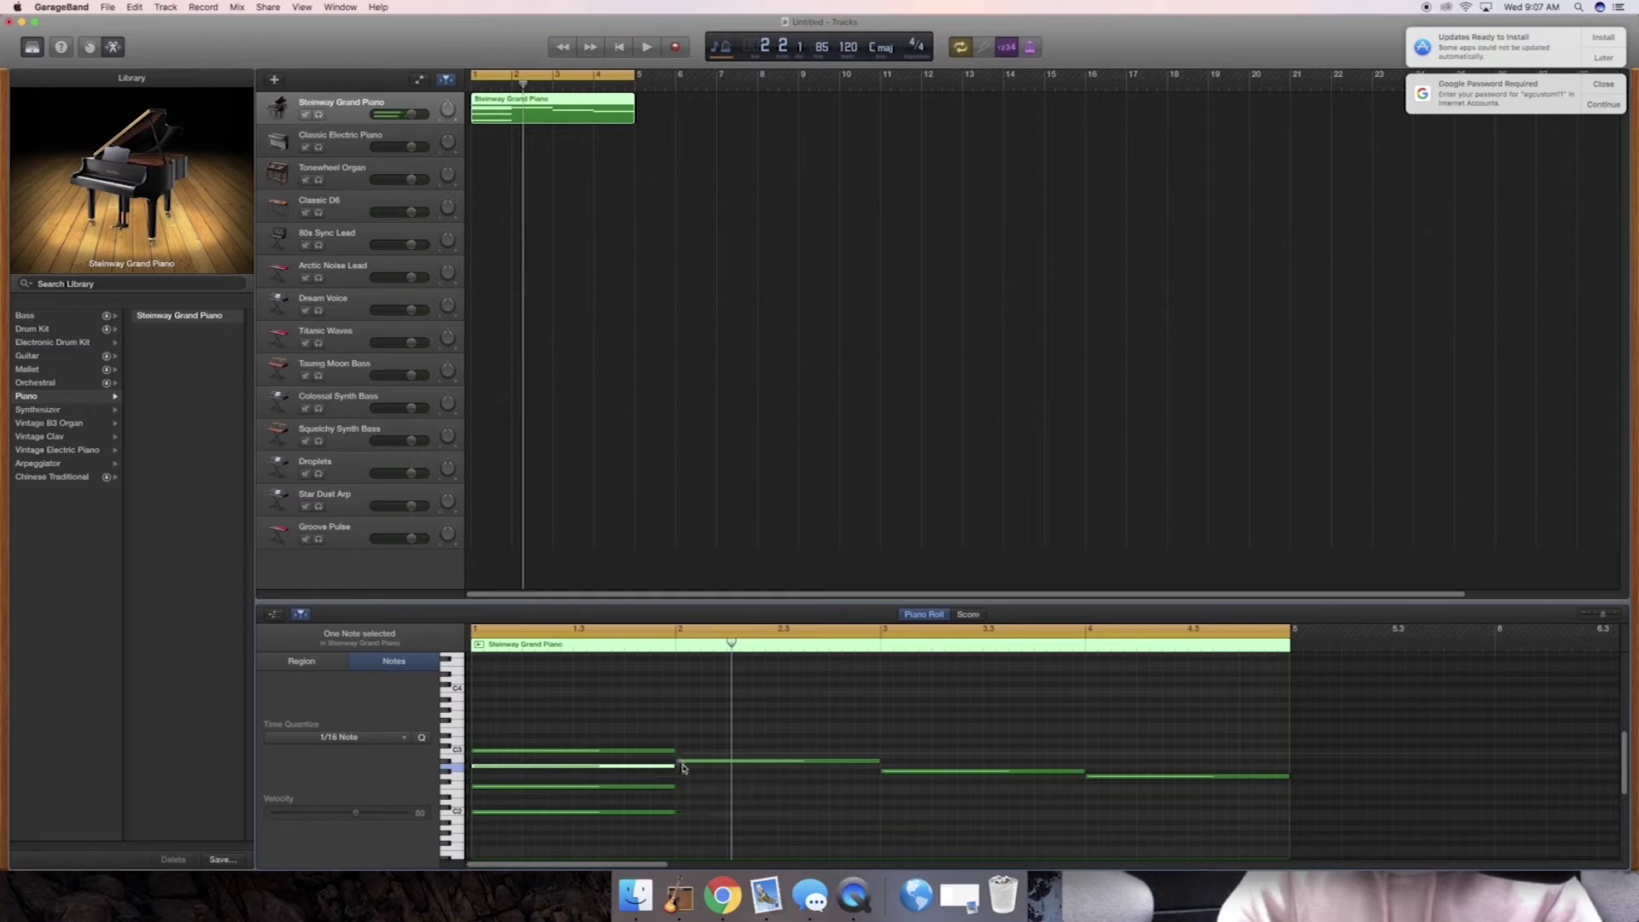
Build the bar 2 chord by adding one-bar notes at F2, D#2 and A#1 beneath the A#2
left_click(681, 776, "super")
left_click(681, 796, "super")
left_click(680, 822, "super")
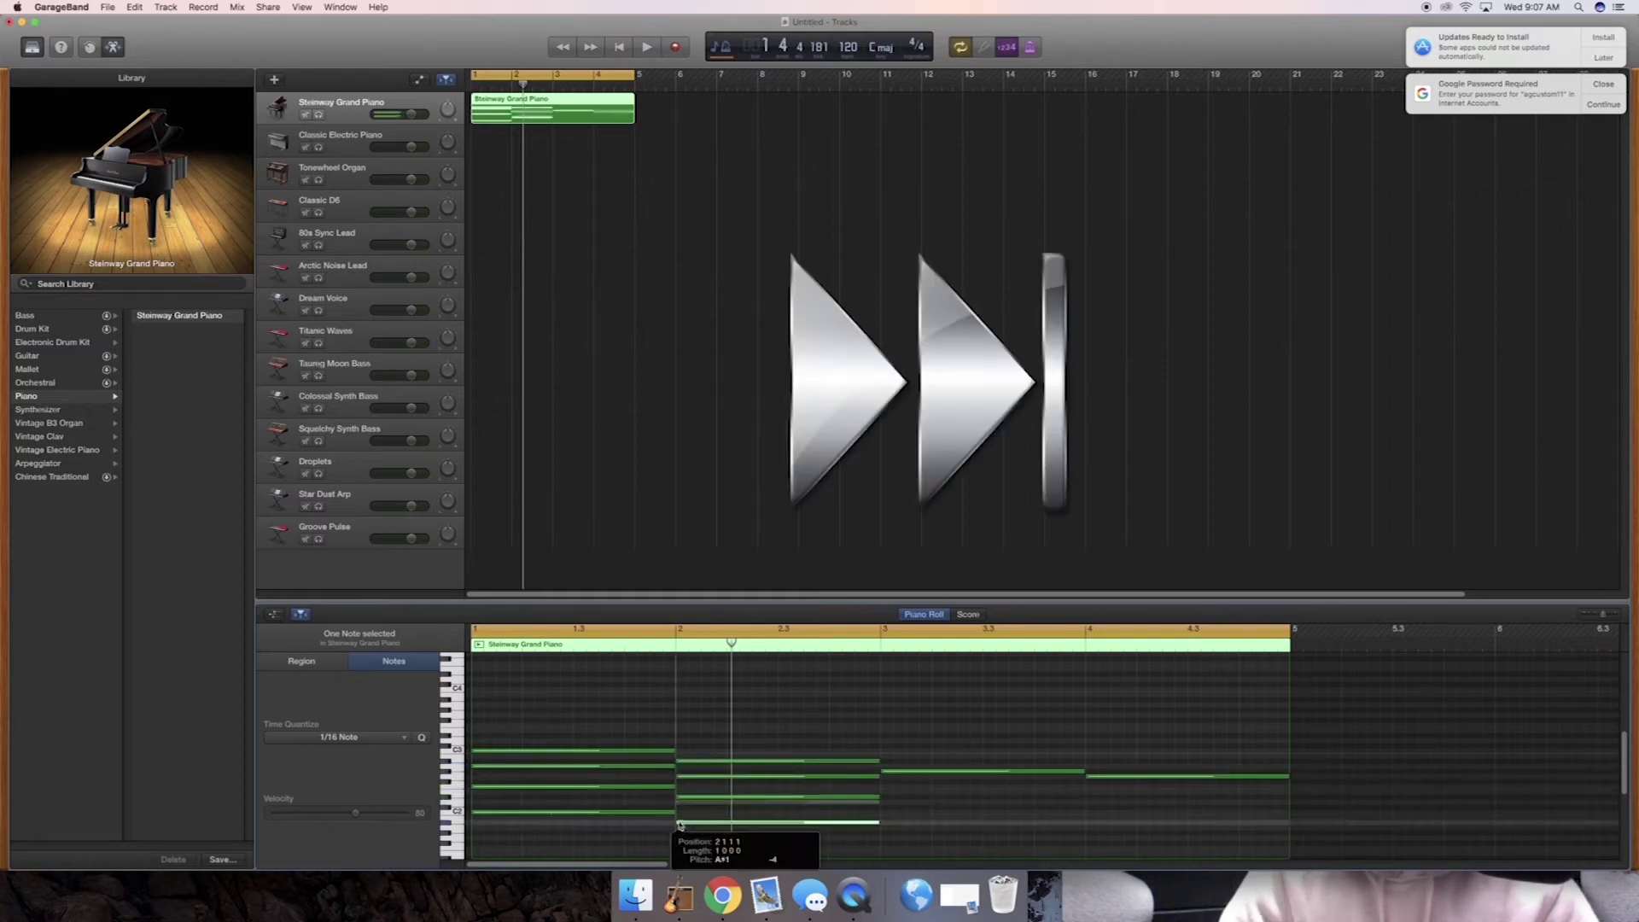
left_click_drag(715, 776, 717, 789)
Move the bar 3 top note to G2 and add one-bar chord notes beneath it from E2 down to G1
left_click_drag(888, 771, 891, 815)
left_click(888, 792, "super")
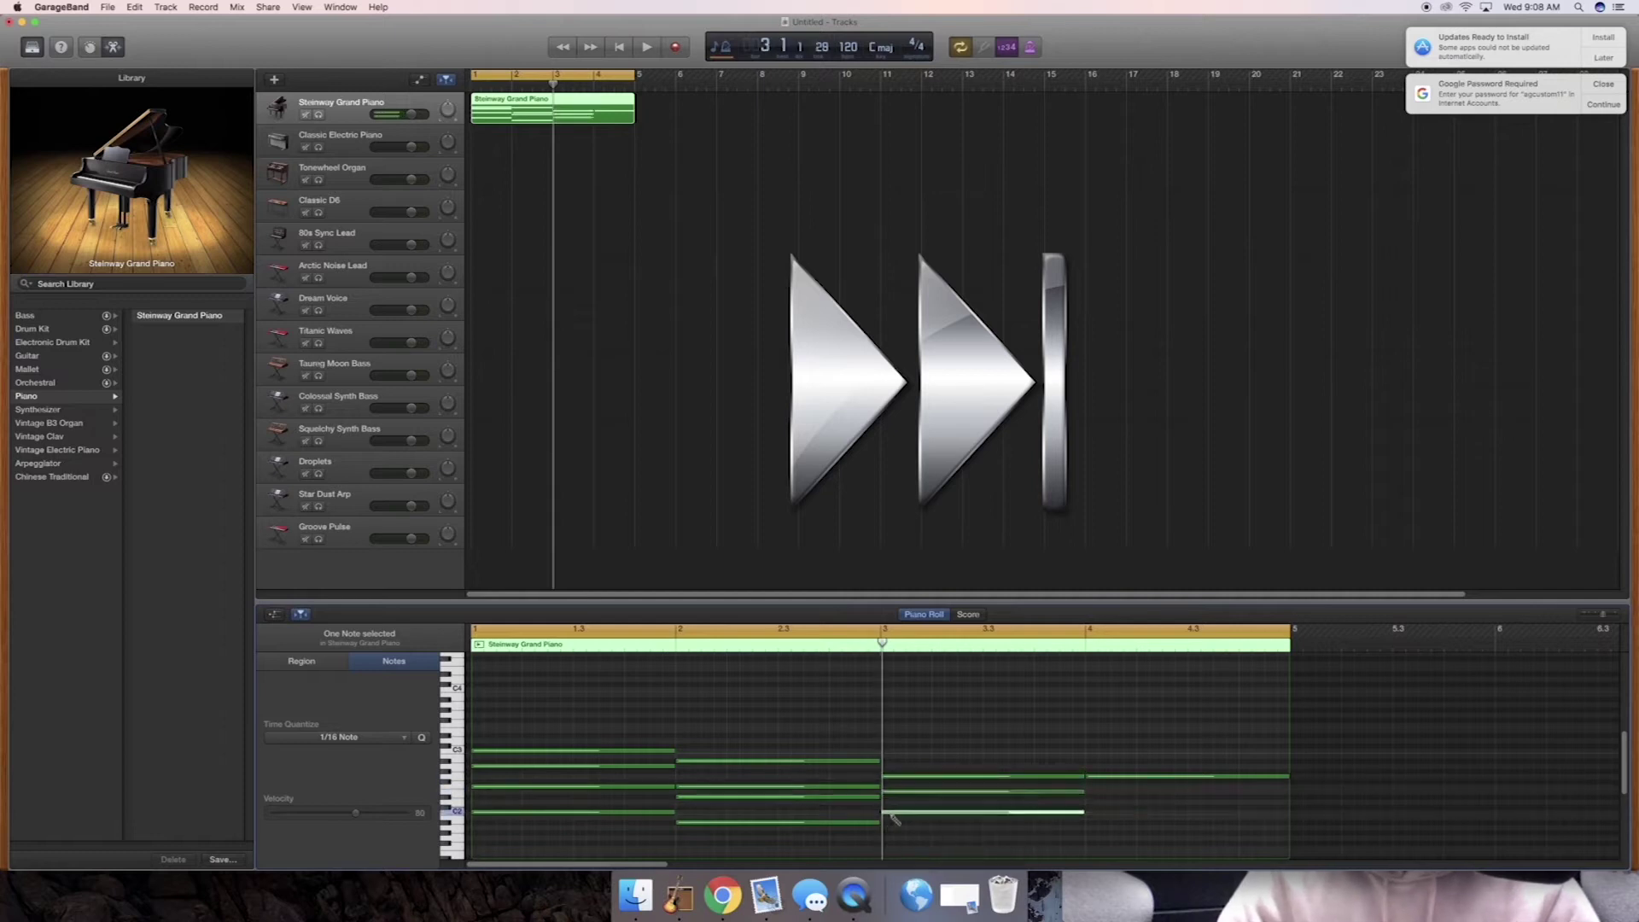
left_click(888, 837, "super")
key("space")
Build the bar 4 chord from one-bar notes at G#2, F2, C#2 and G#1, and play the whole progression
scroll(939, 815, "right", 3)
left_click_drag(1003, 776, 1004, 832)
left_click(999, 786, "super")
left_click(998, 792, "super")
key("Return")
key("space")
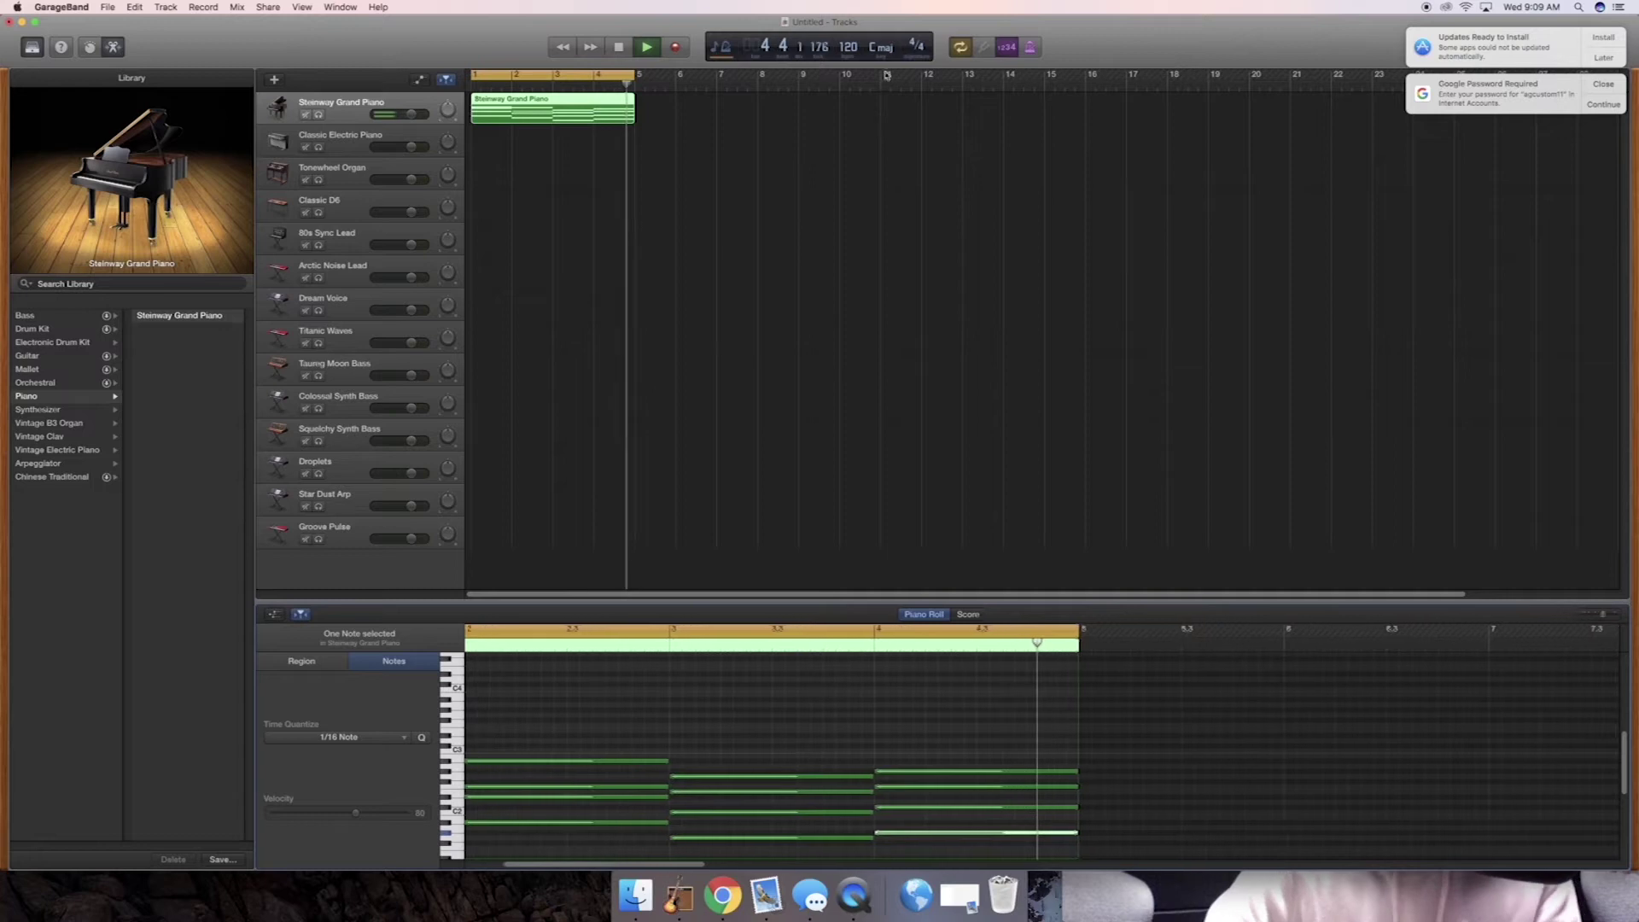
key("space")
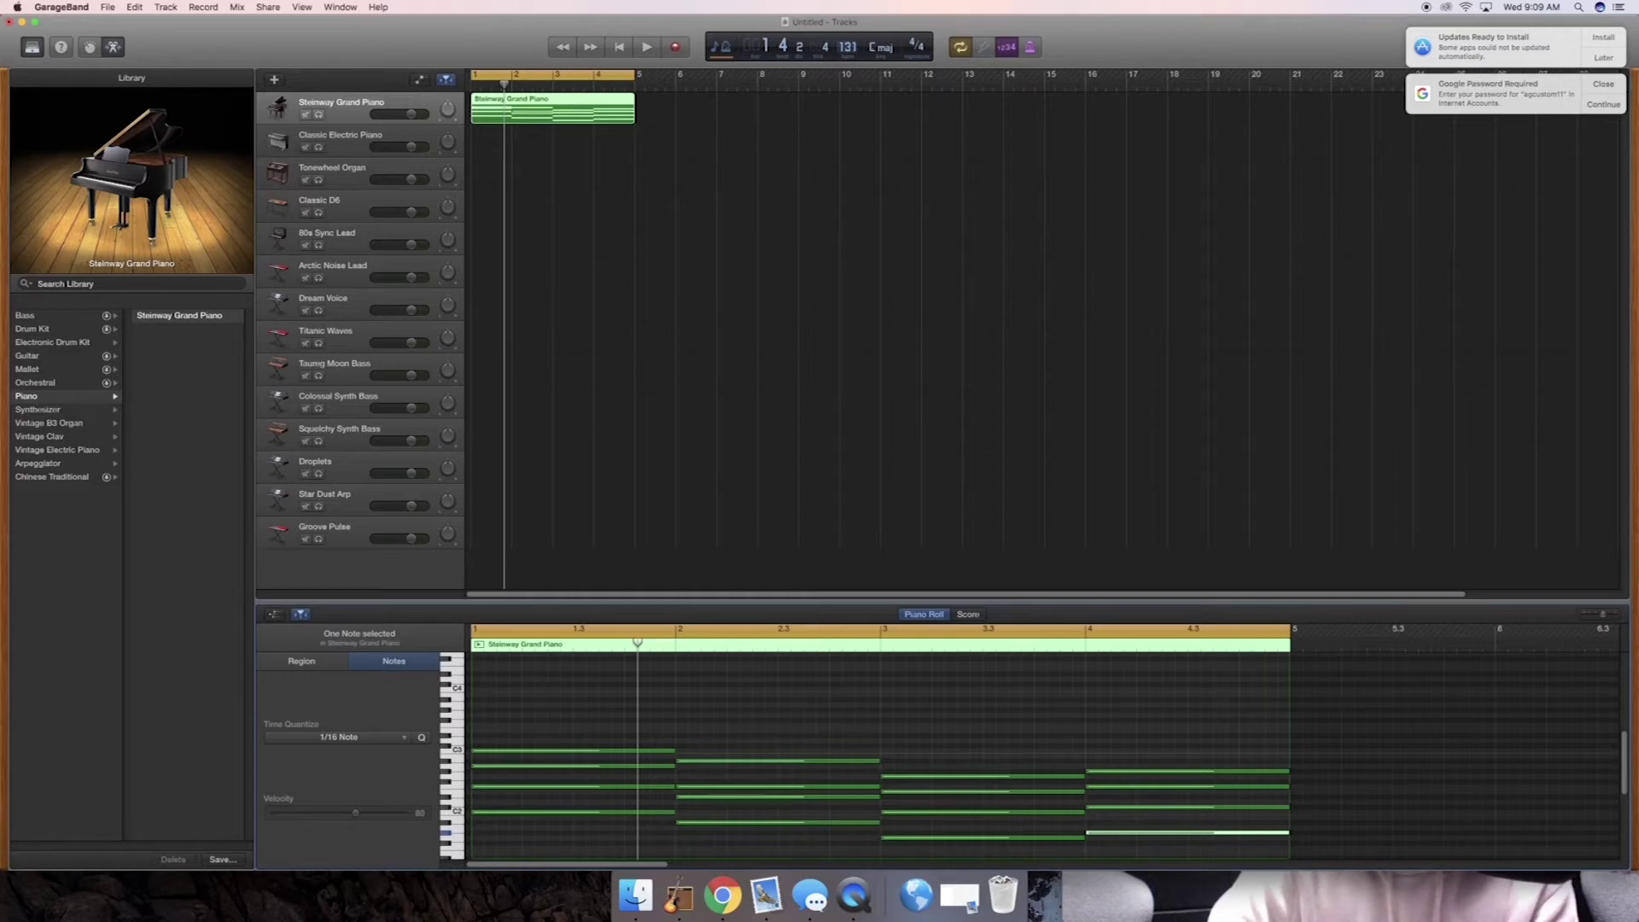
Raise the project tempo to 154
left_click_drag(848, 47, 848, 43)
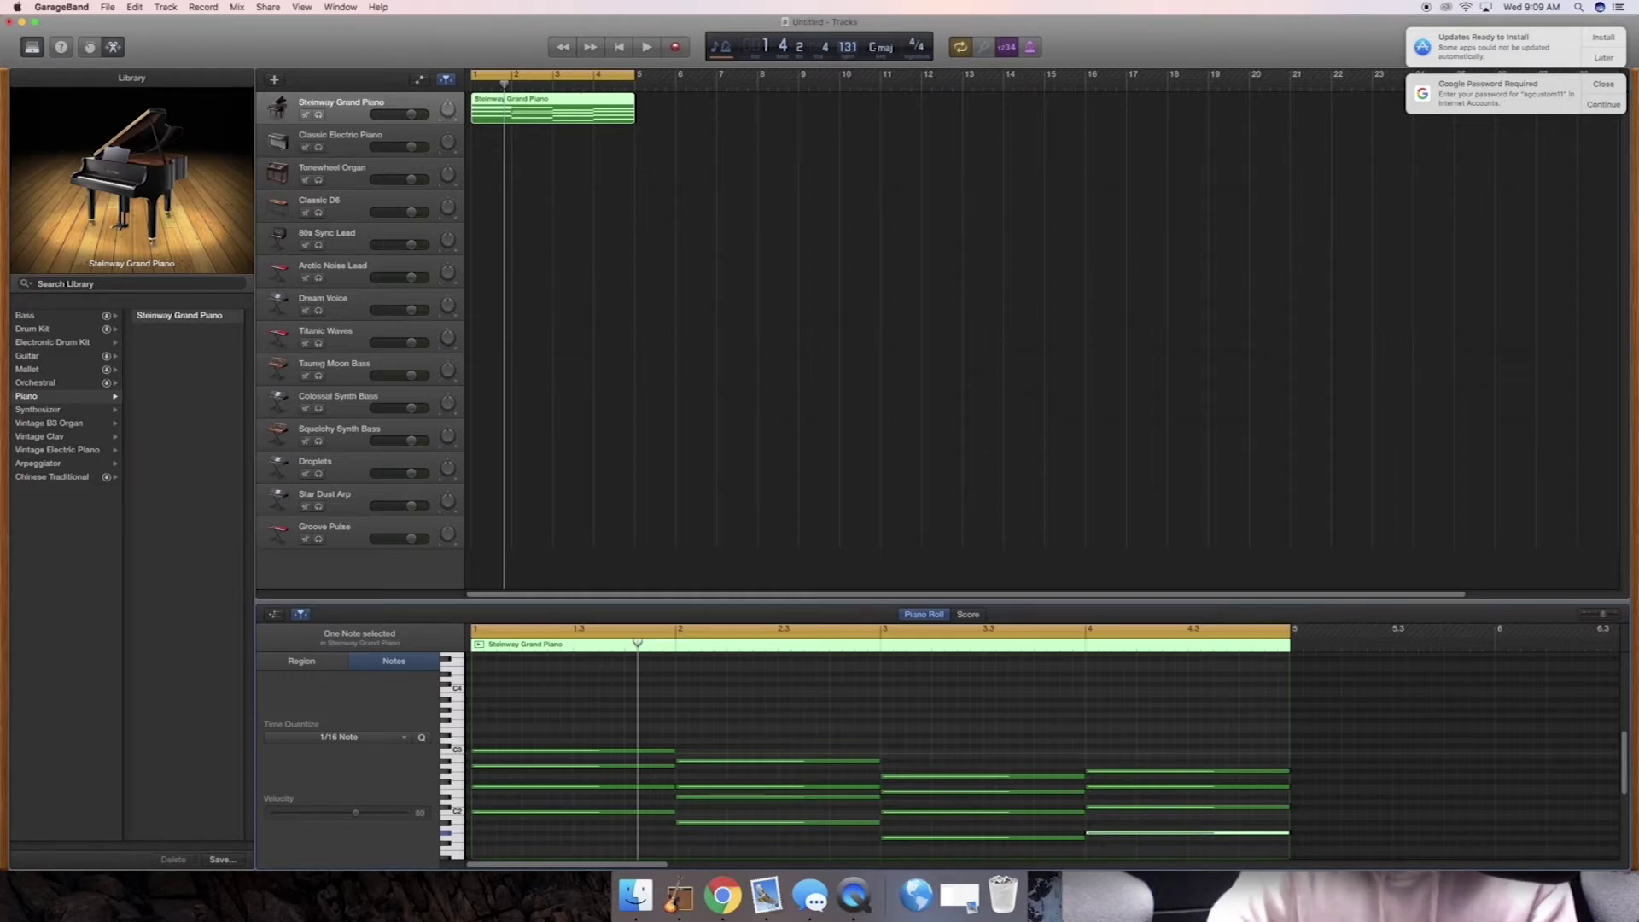
left_click_drag(847, 47, 847, 41)
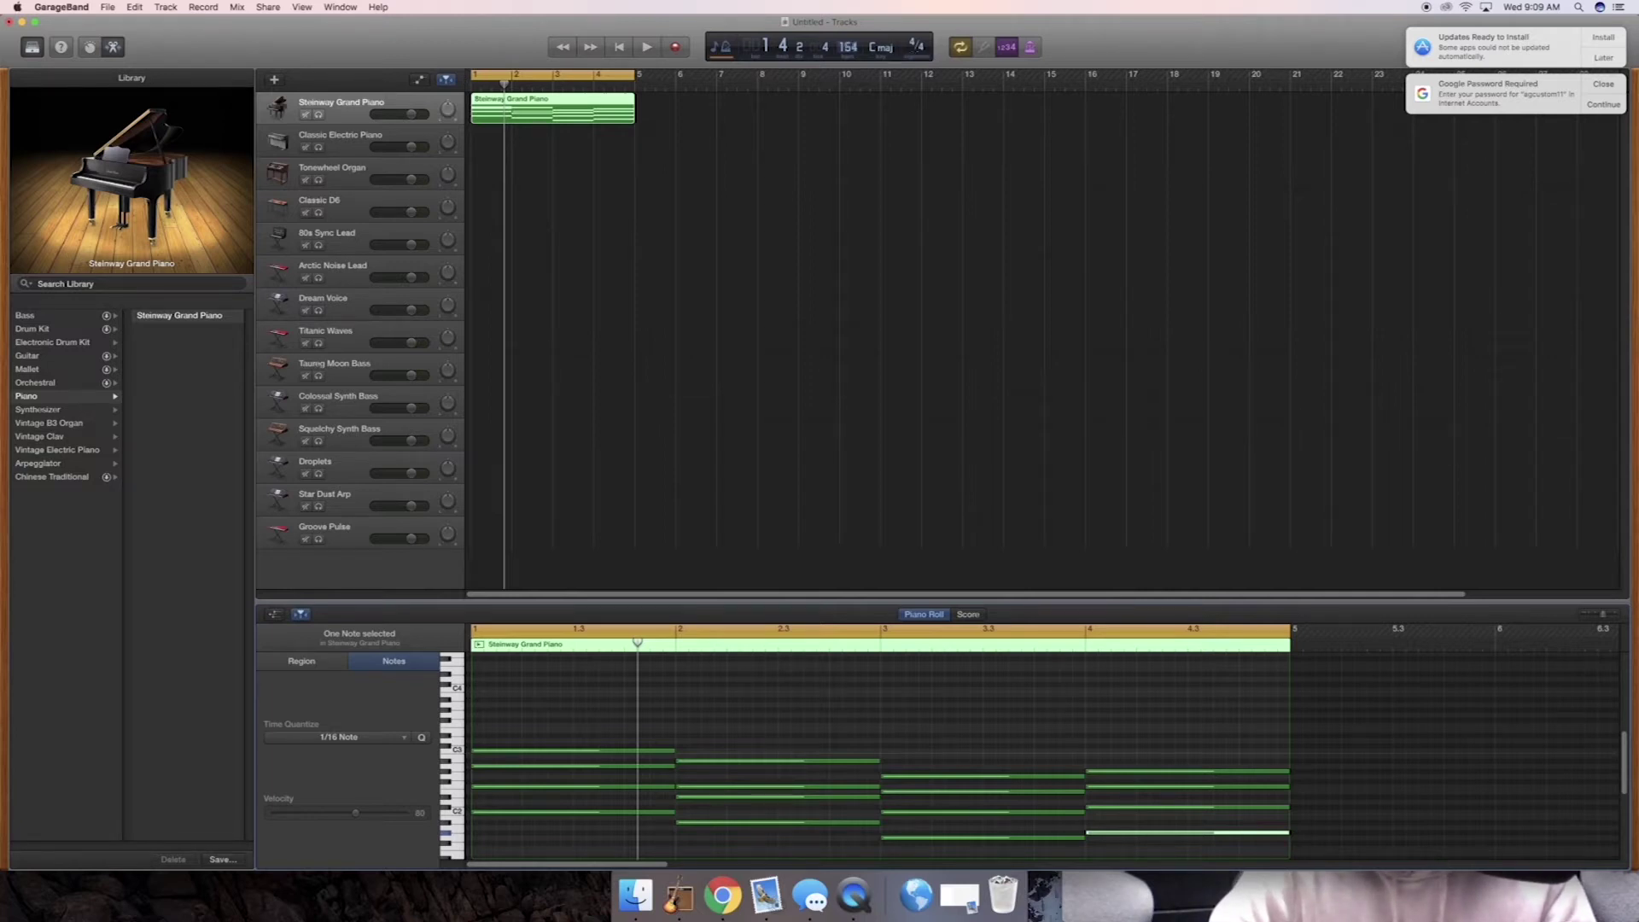
Play the chord progression at a tempo of 164, and again with the tempo set to 138
left_click_drag(848, 47, 848, 46)
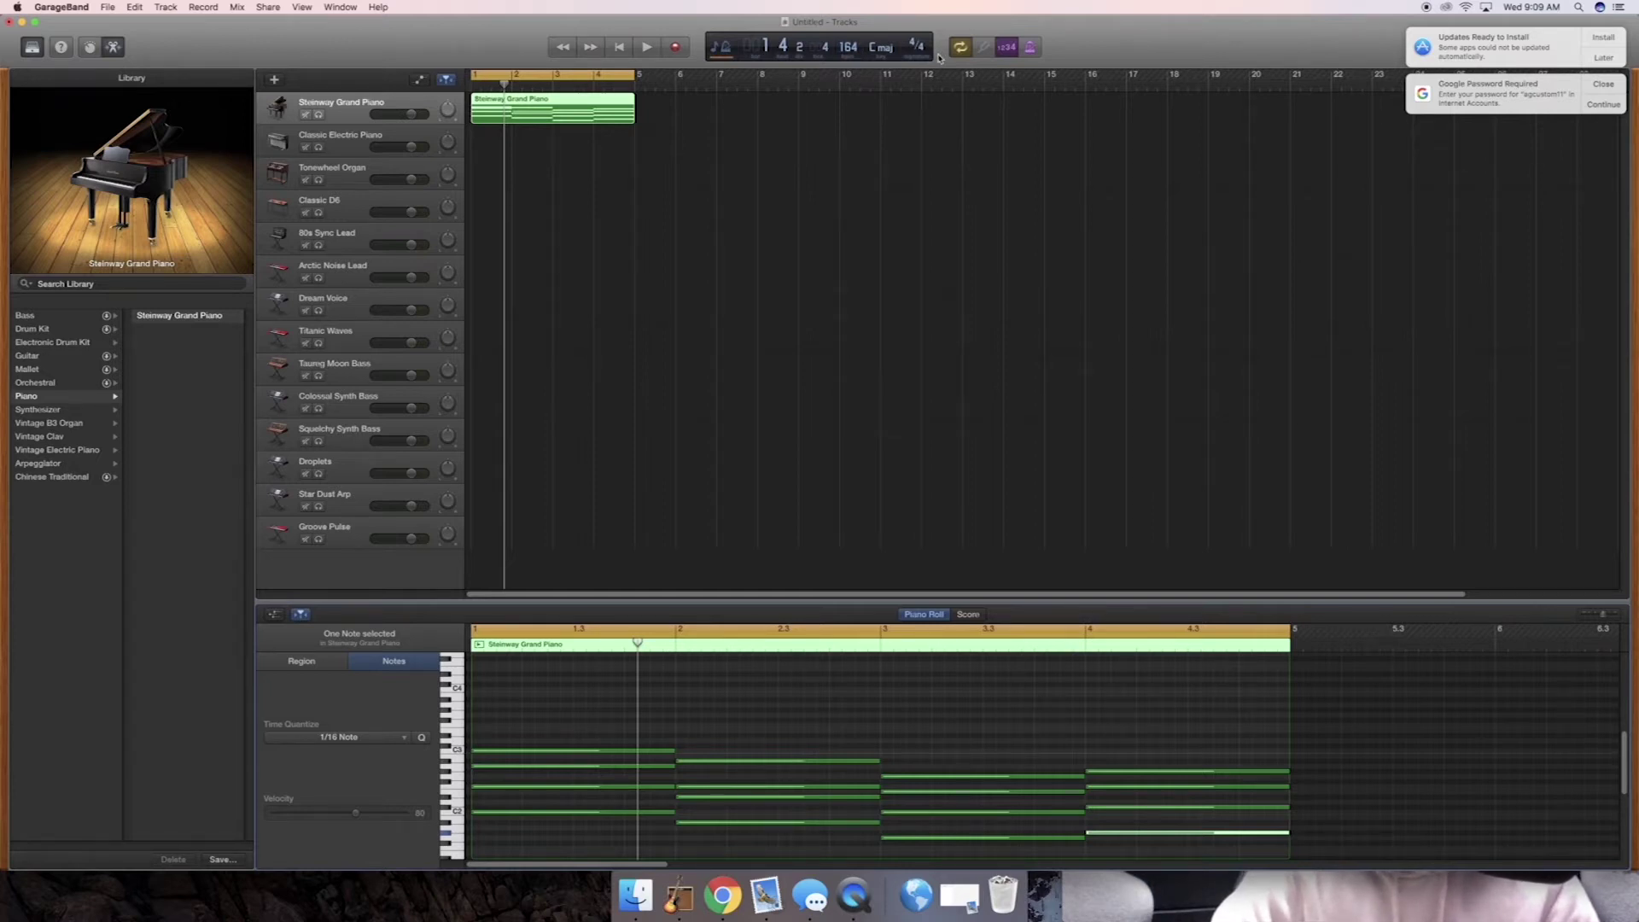
key("space")
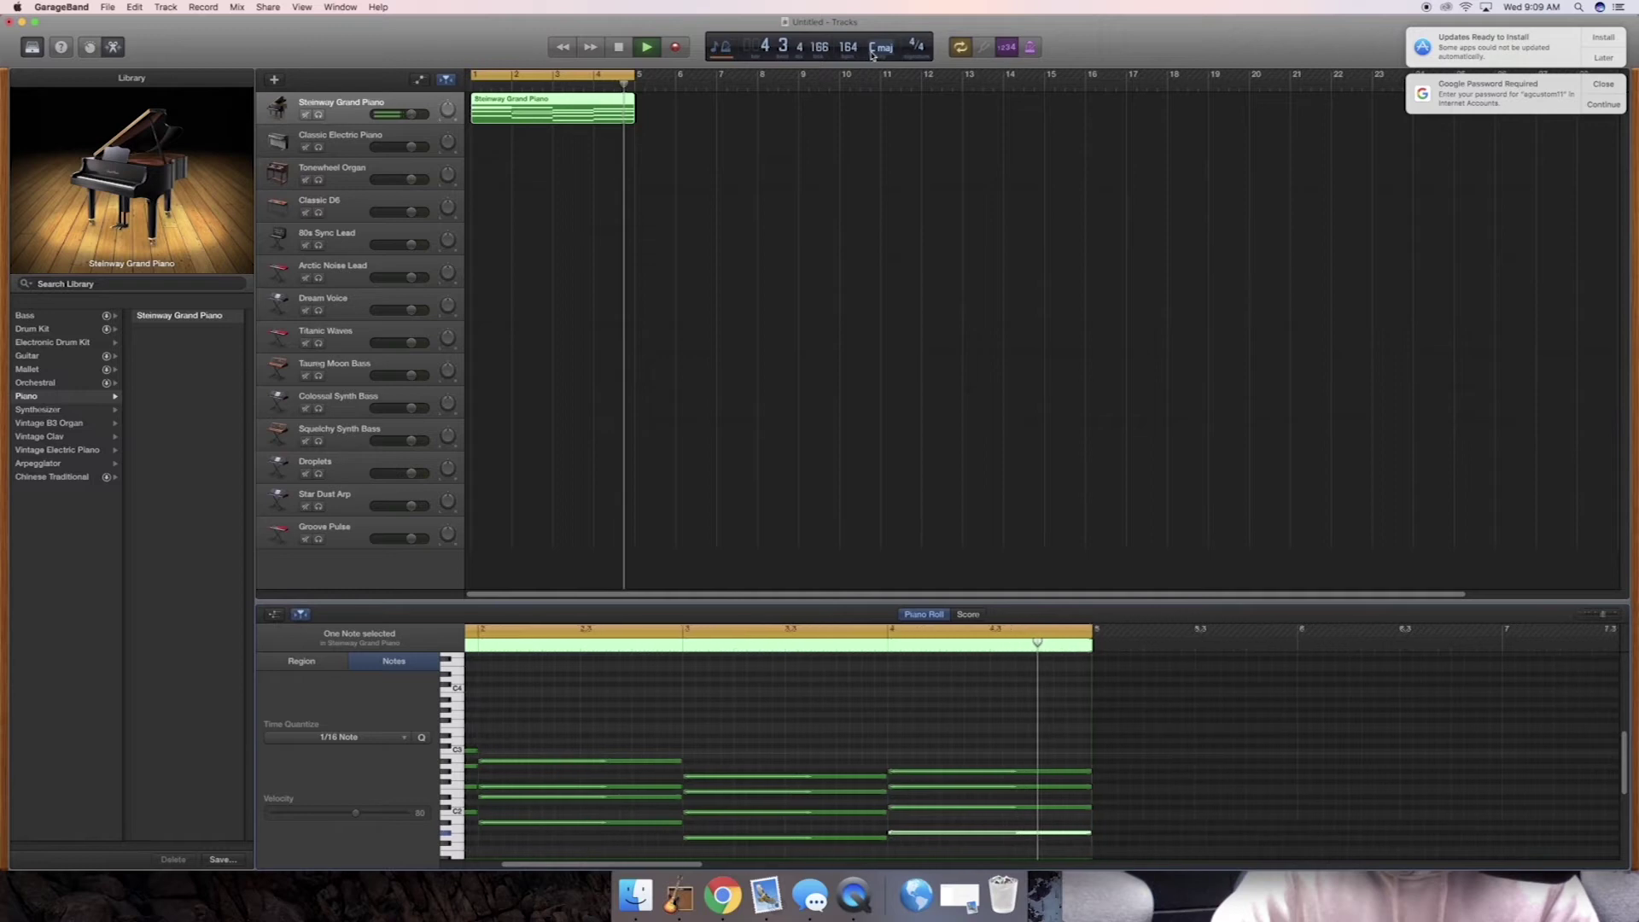
key("space")
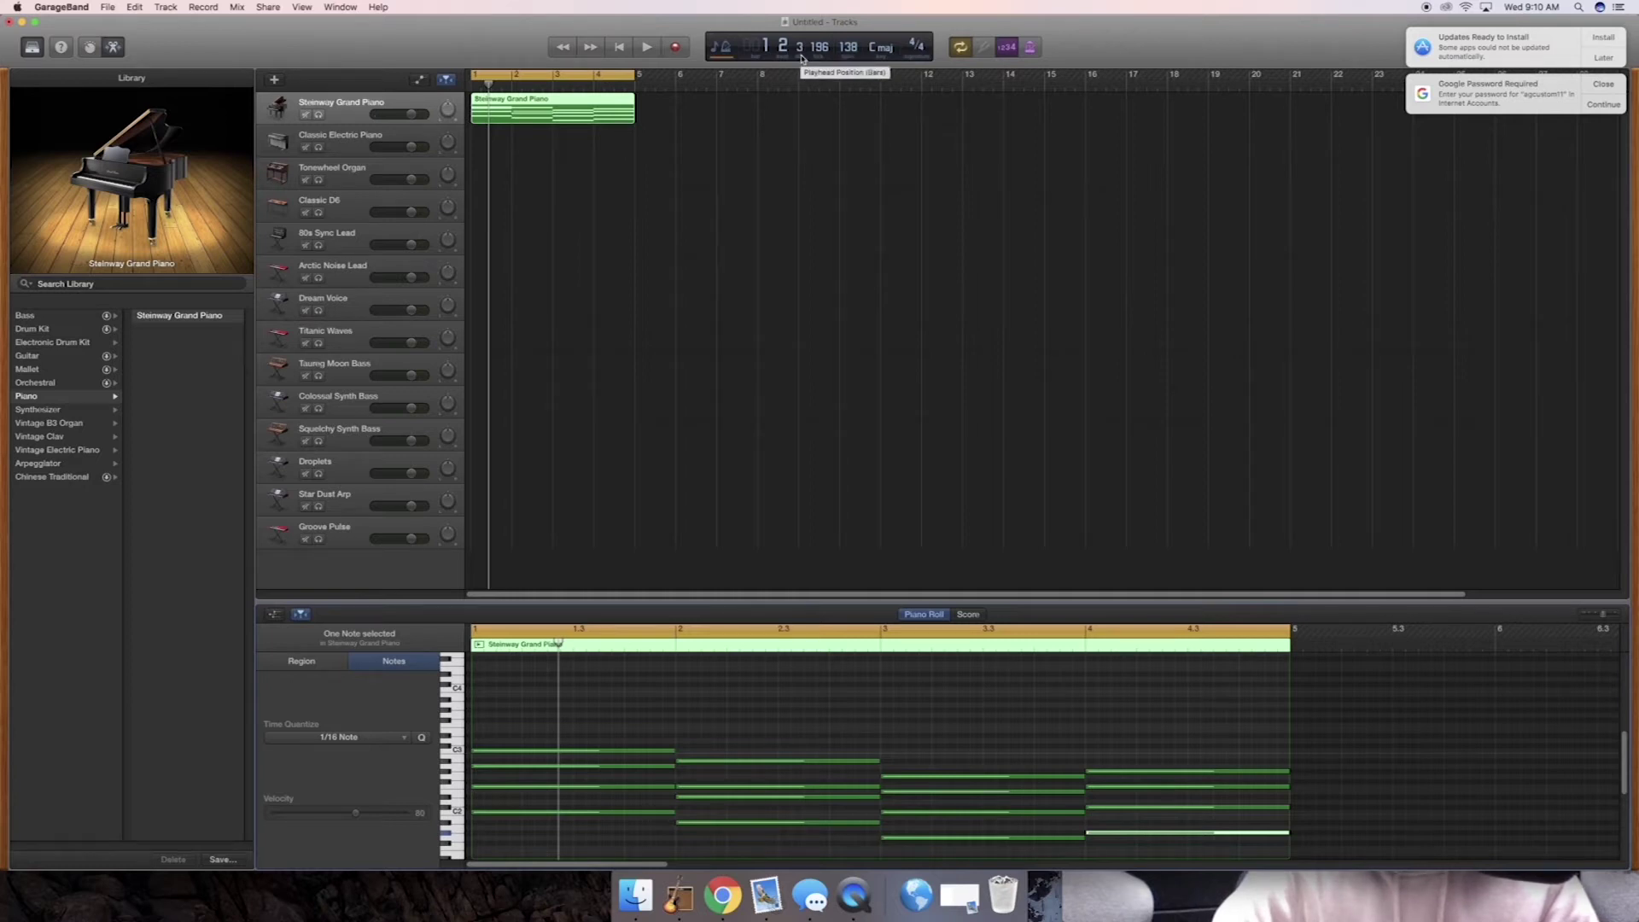
key("space")
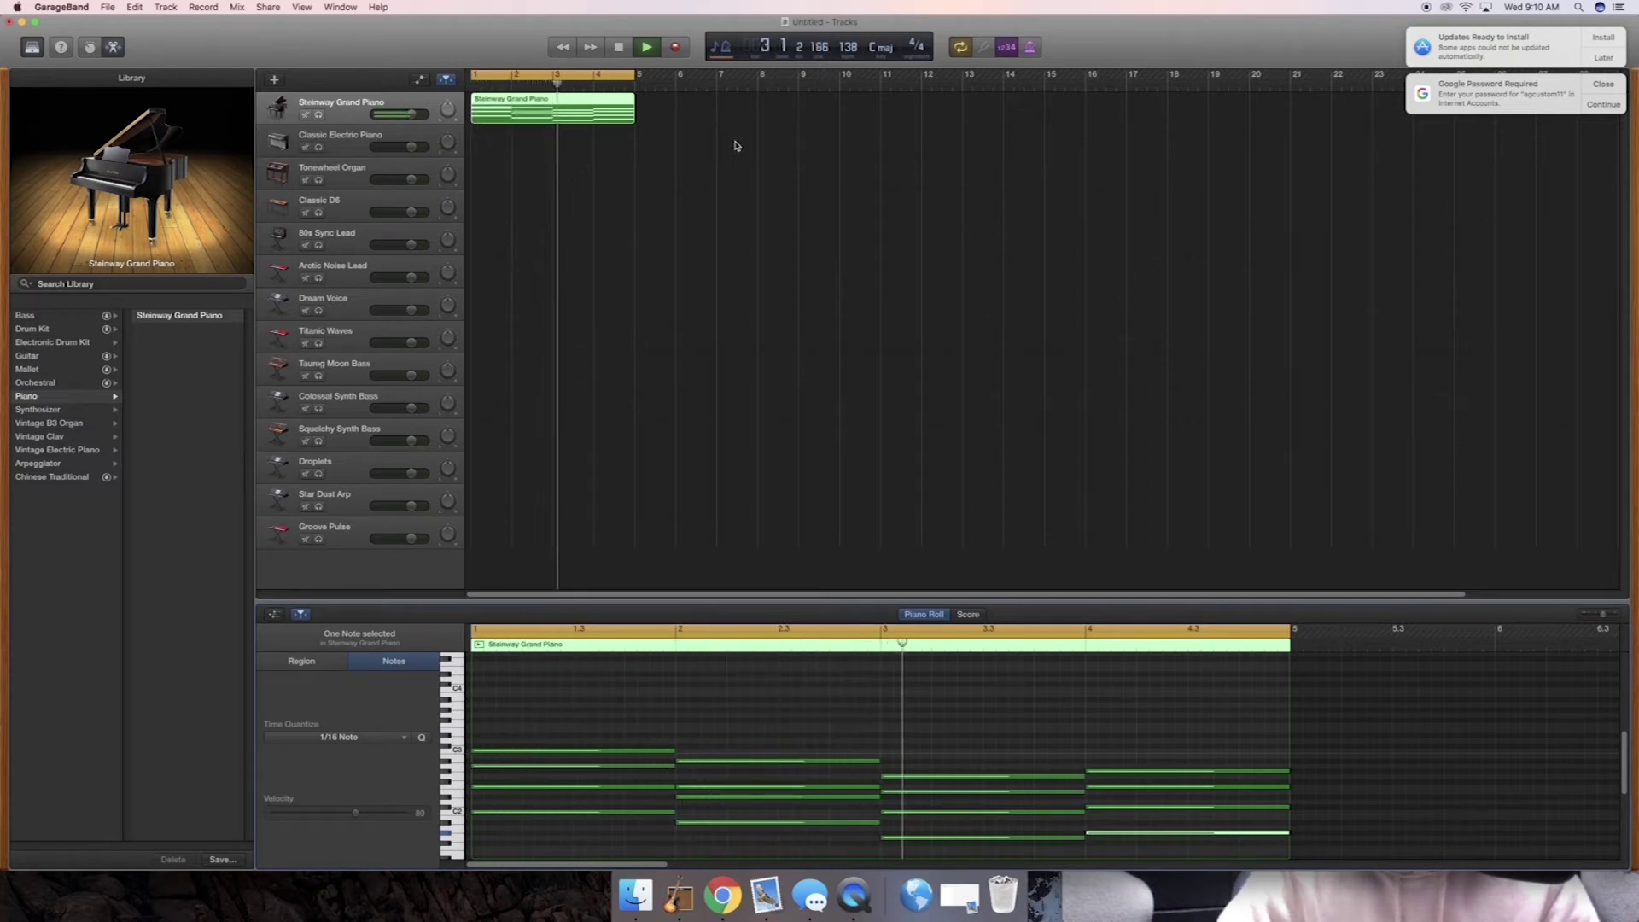
key("space")
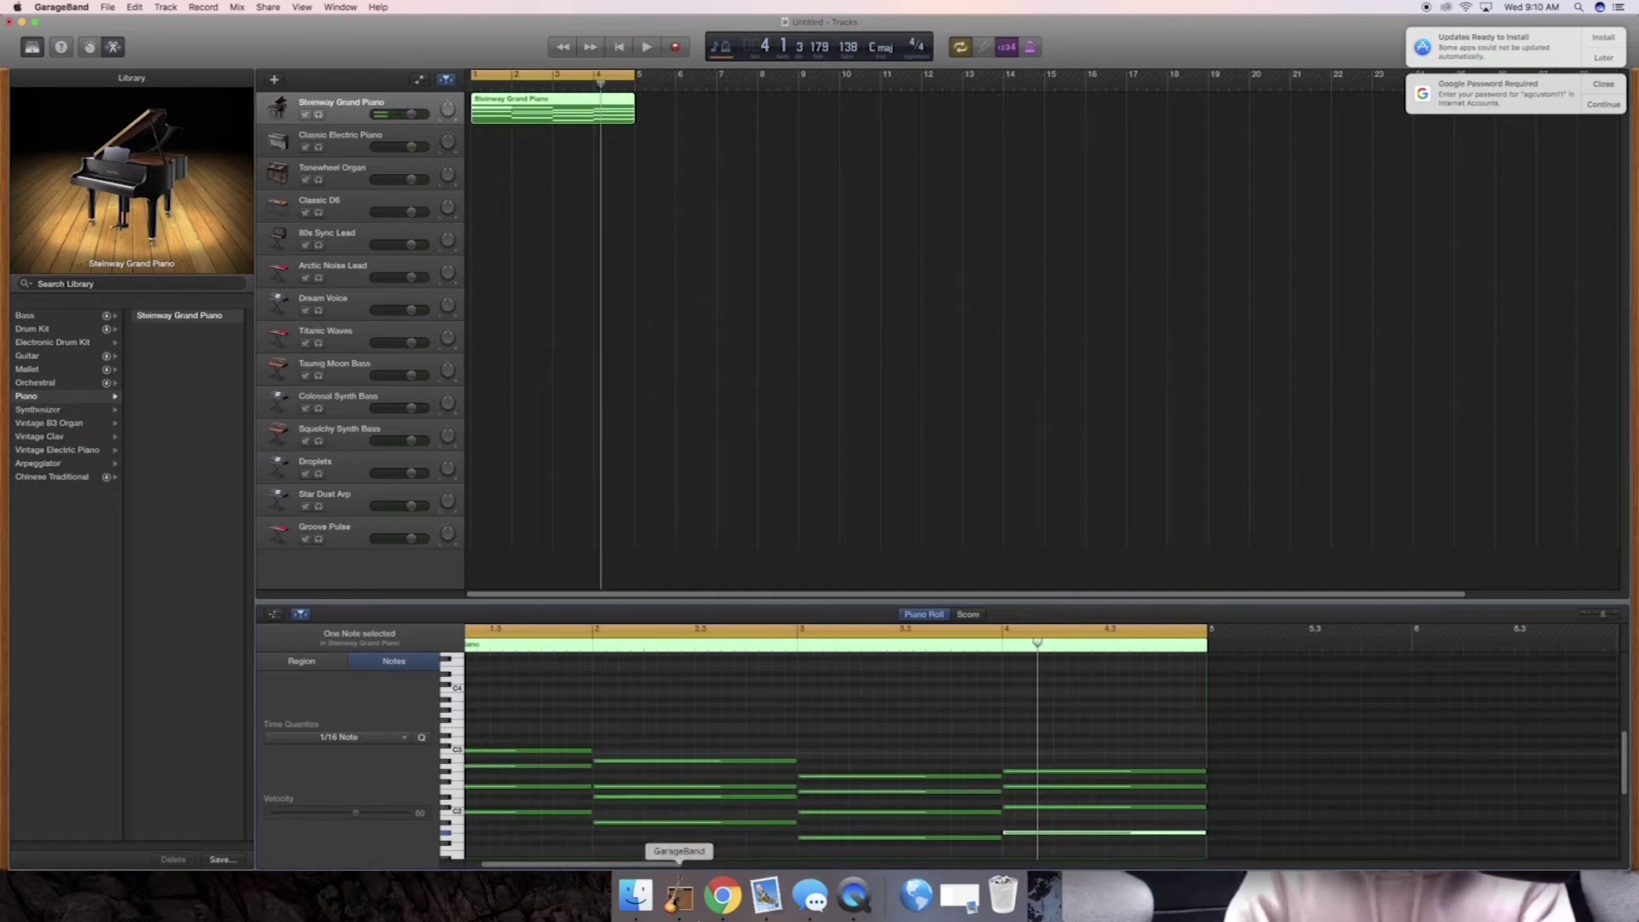
Shorten the bar 1 chord to end at beat 4, extend the bar 2 chord back to meet it, and play from the start
left_click_drag(670, 864, 655, 865)
left_click_drag(659, 736, 618, 815)
left_click_drag(669, 724, 624, 824)
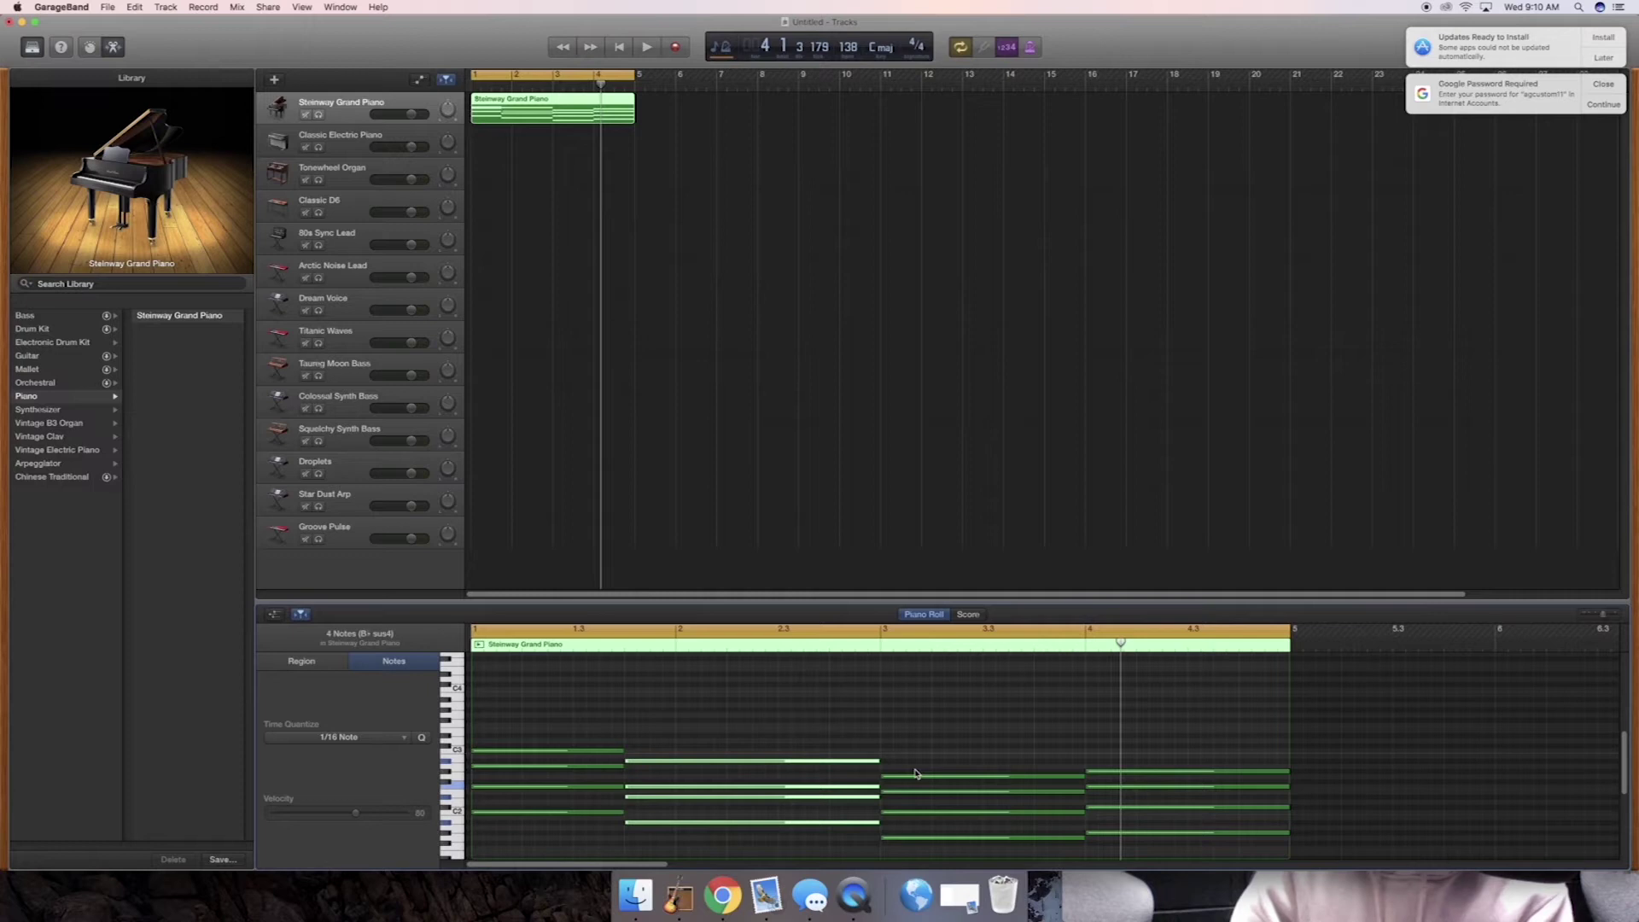
key("Return")
key("space")
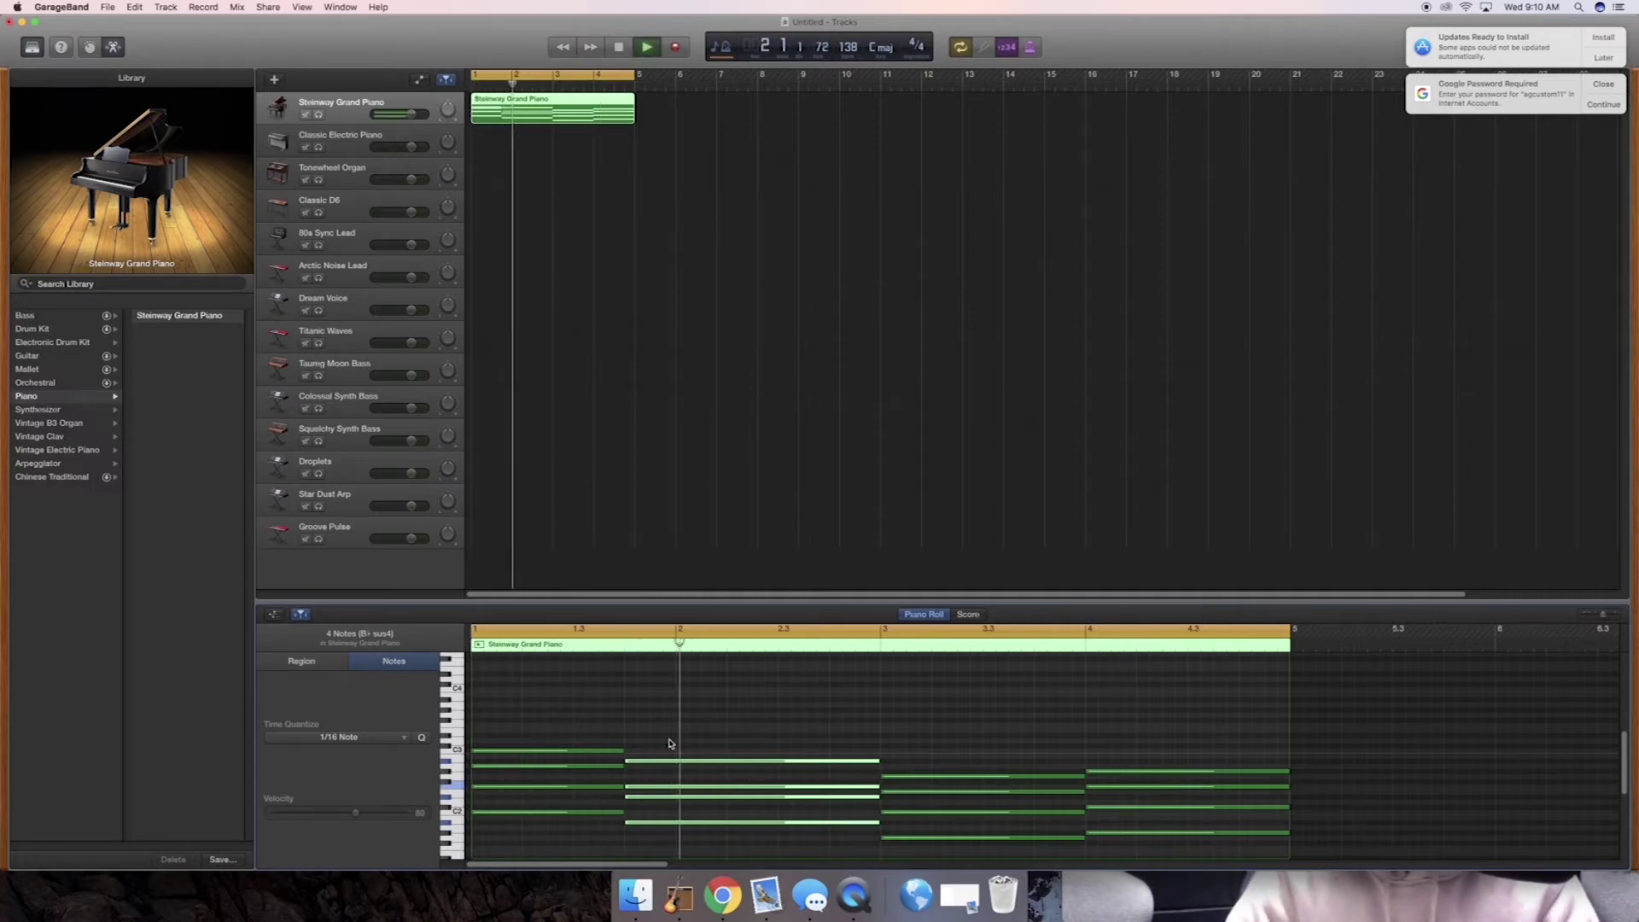
key("space")
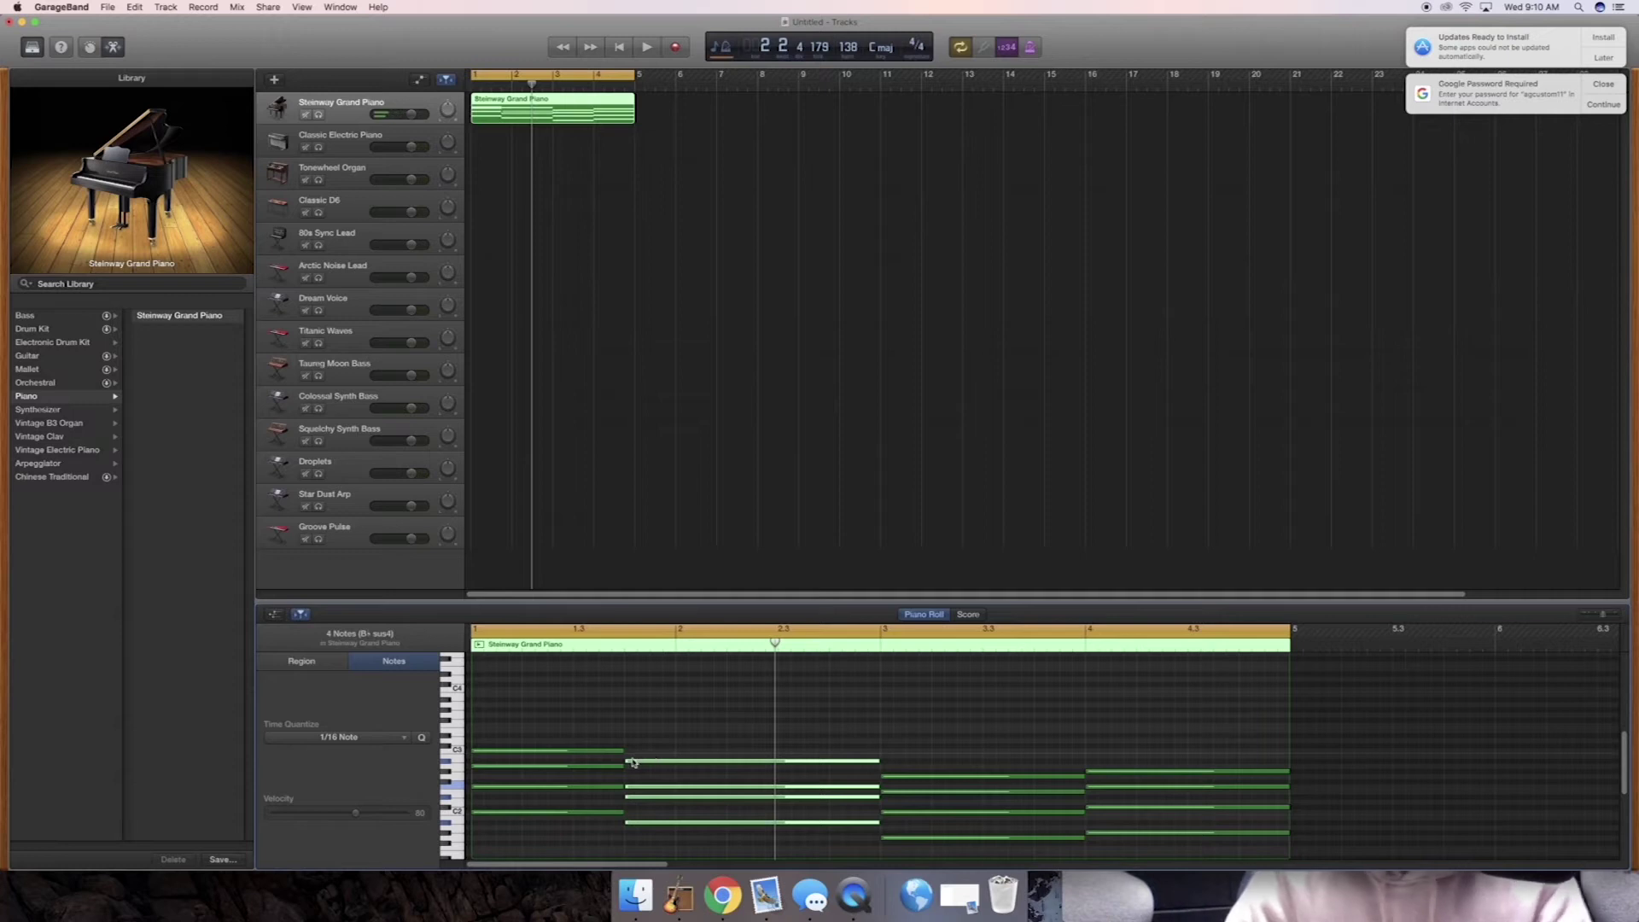
Restore the bar 1 and bar 2 chords to full-bar notes and return the playhead to the start
scroll(632, 786, "down", 1)
left_click(632, 813)
left_click_drag(643, 834, 674, 804)
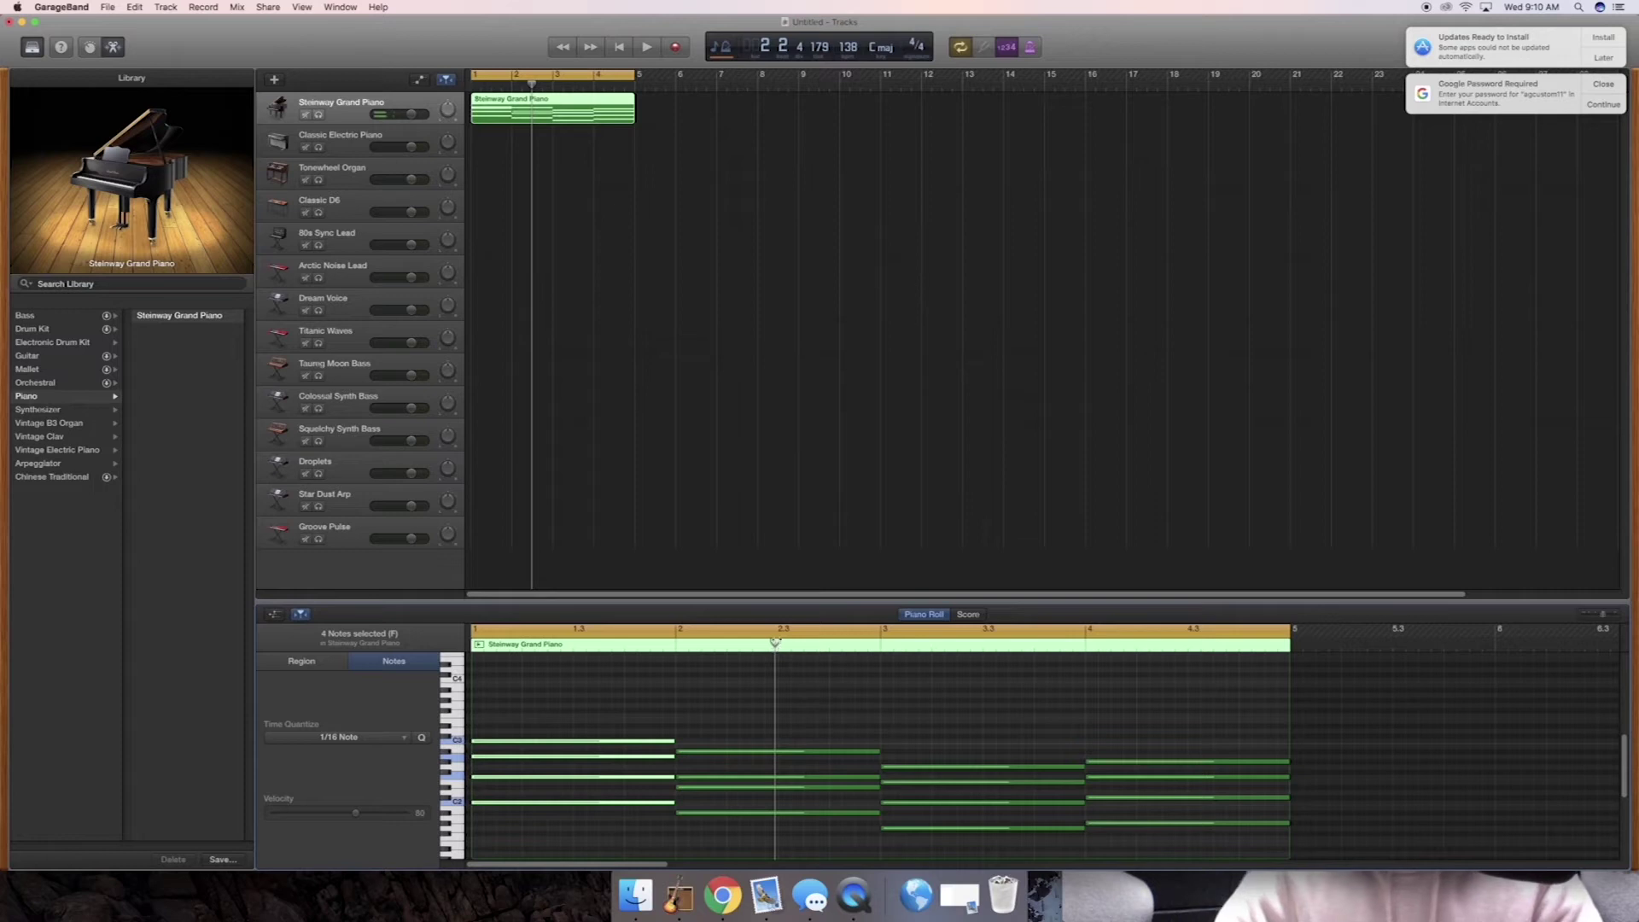
key("comma")
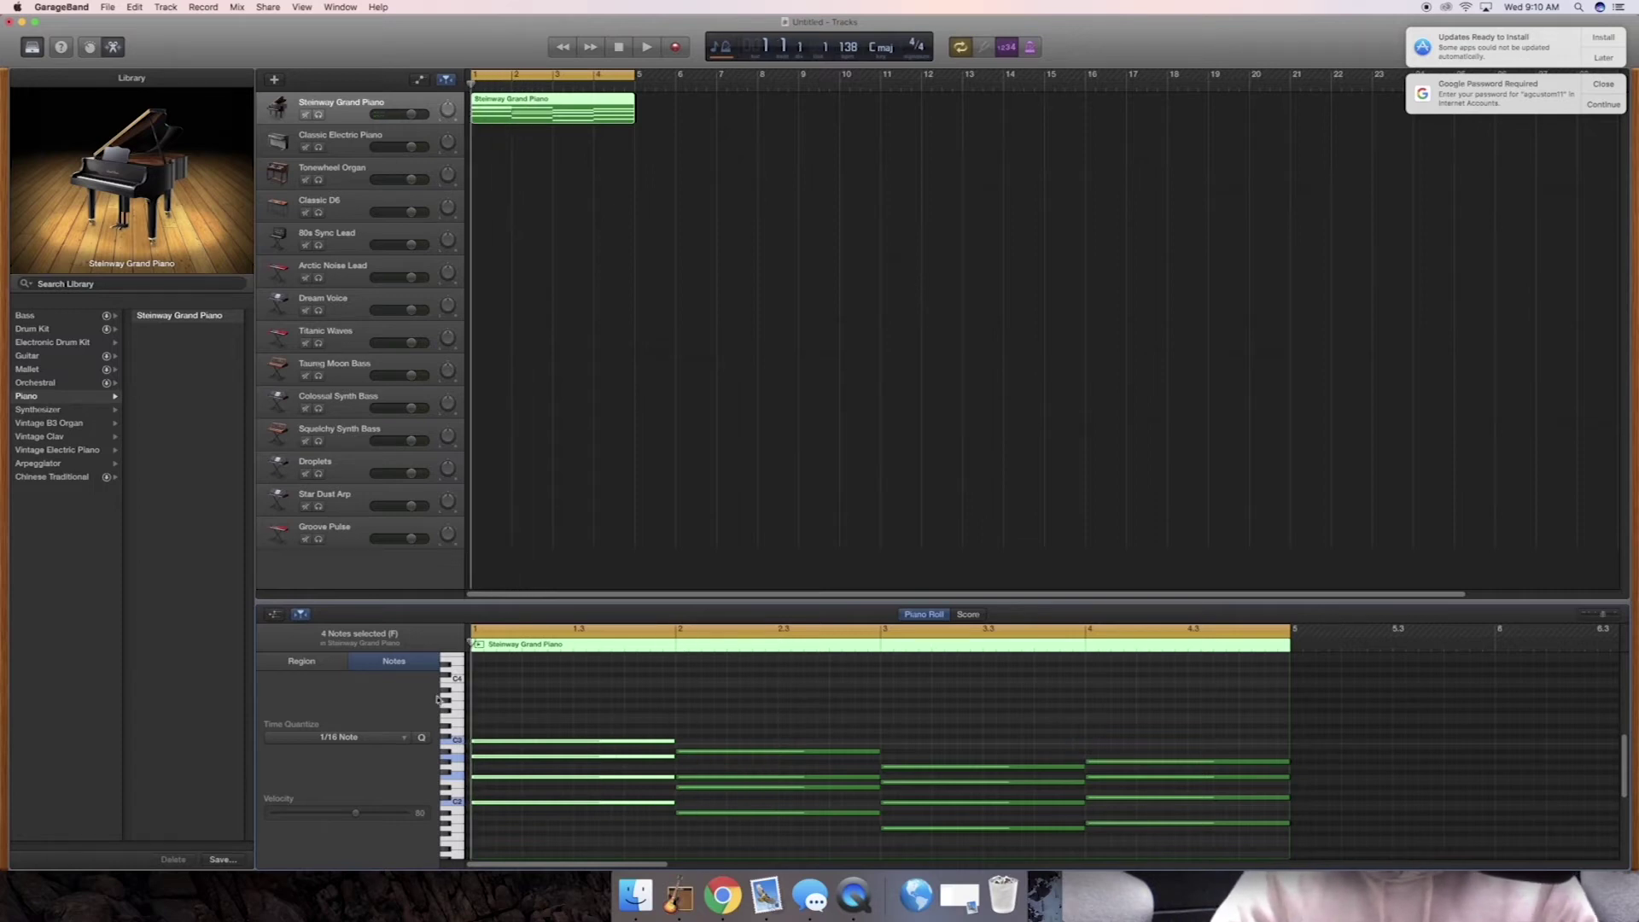
left_click(604, 778)
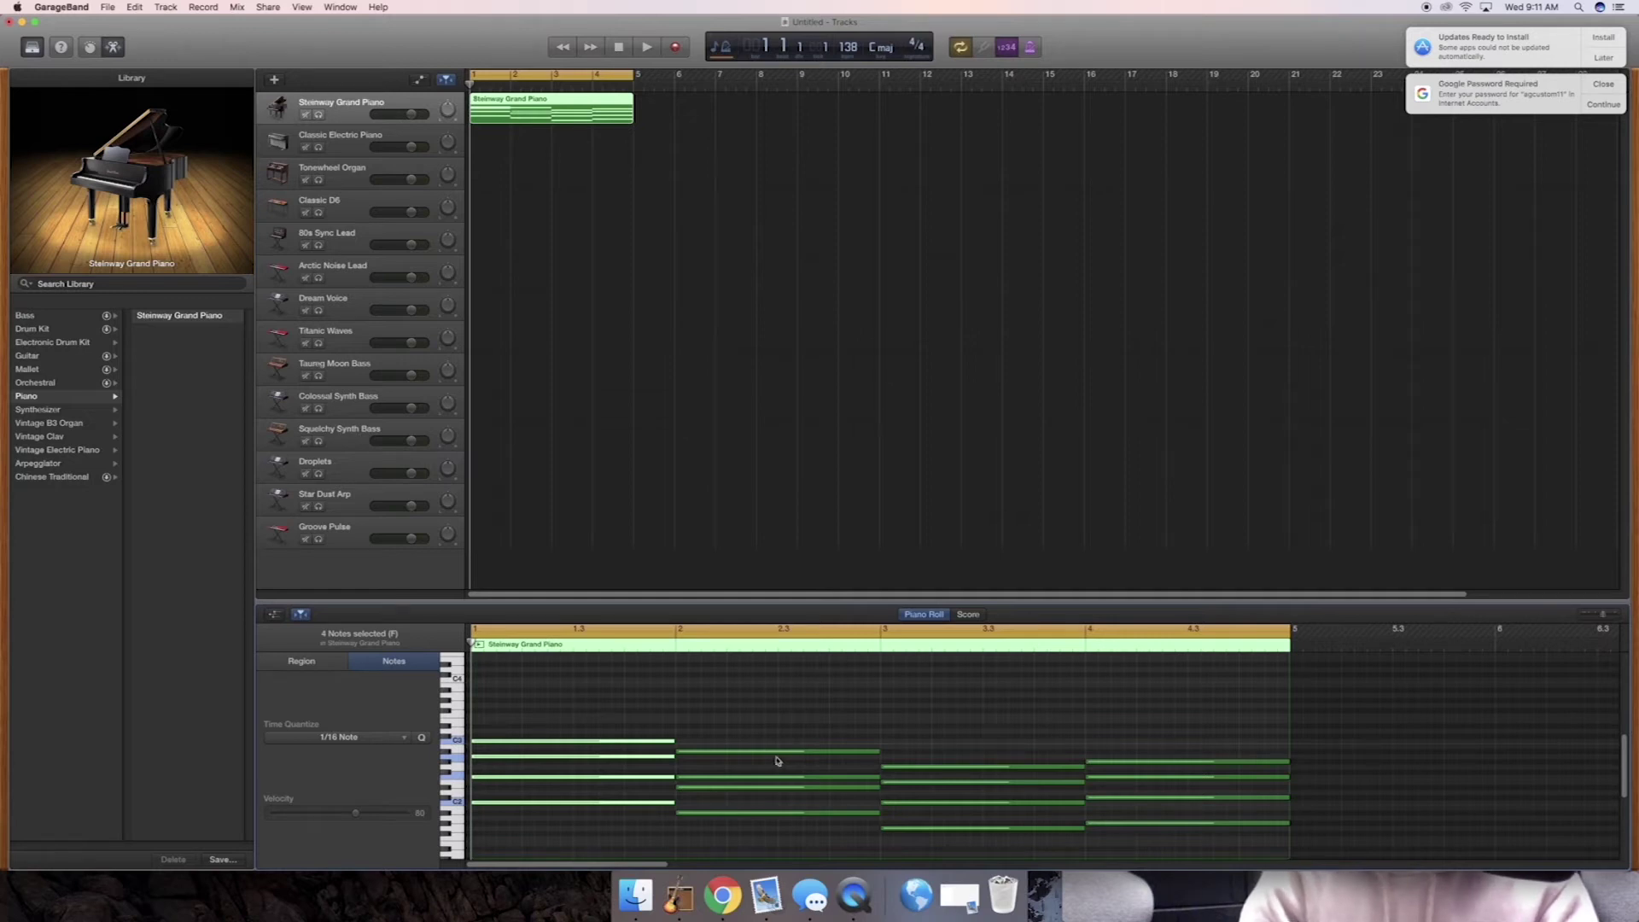
left_click(591, 698)
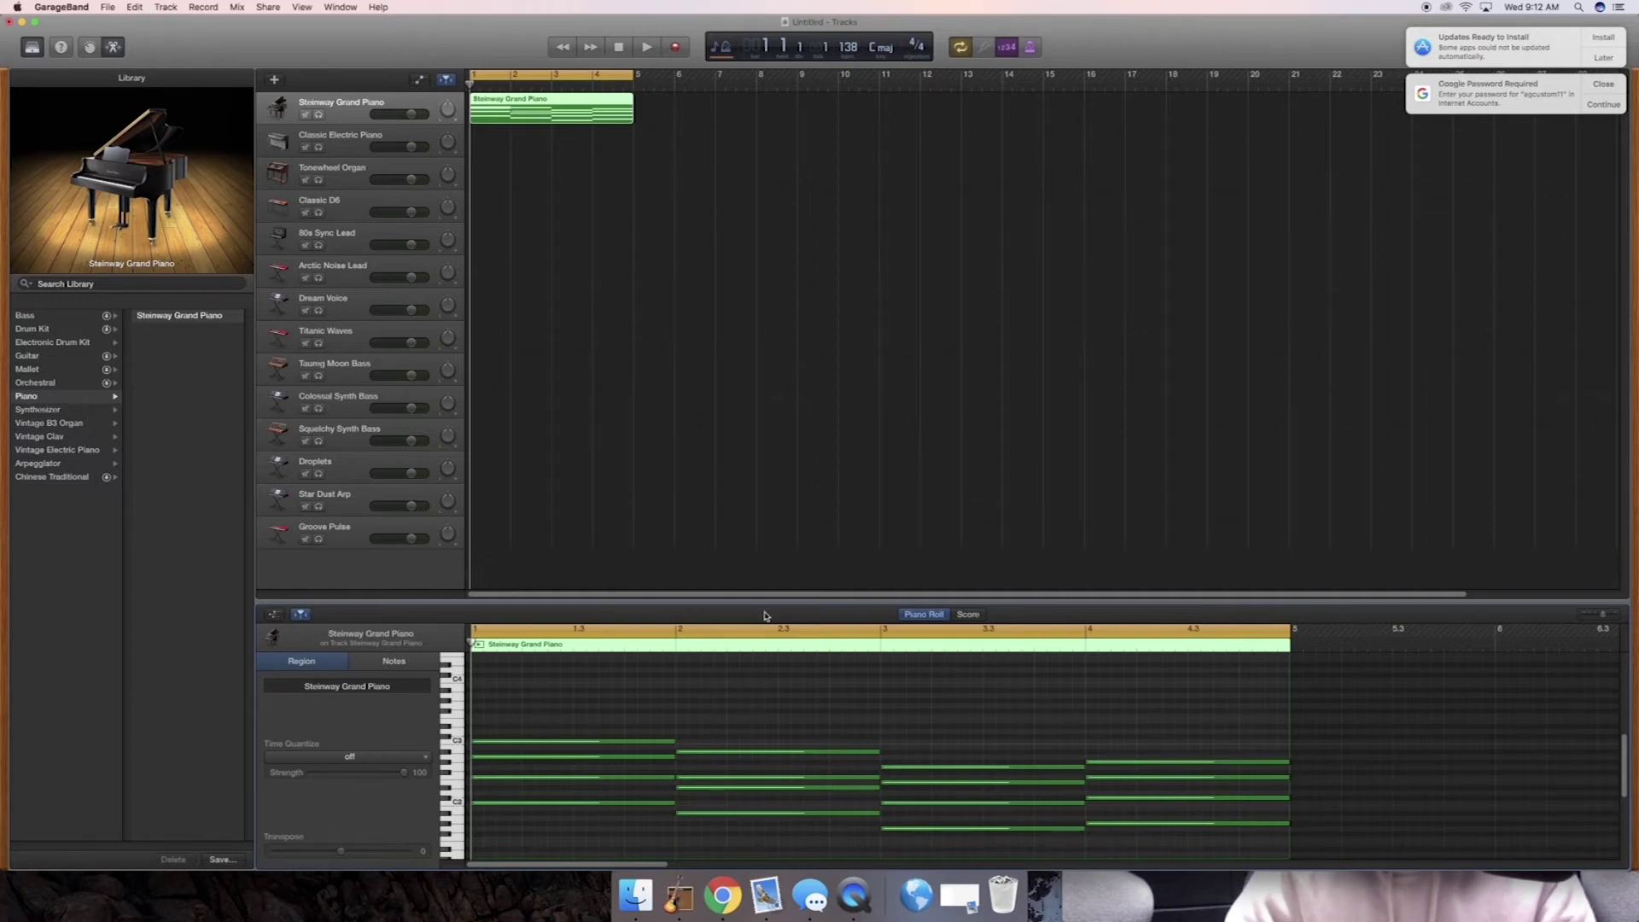
Shorten the bar 1 chord to one beat, paste three copies to fill the bar, and play it
left_click_drag(586, 729, 597, 845)
left_click_drag(673, 802, 521, 807)
left_click(521, 643)
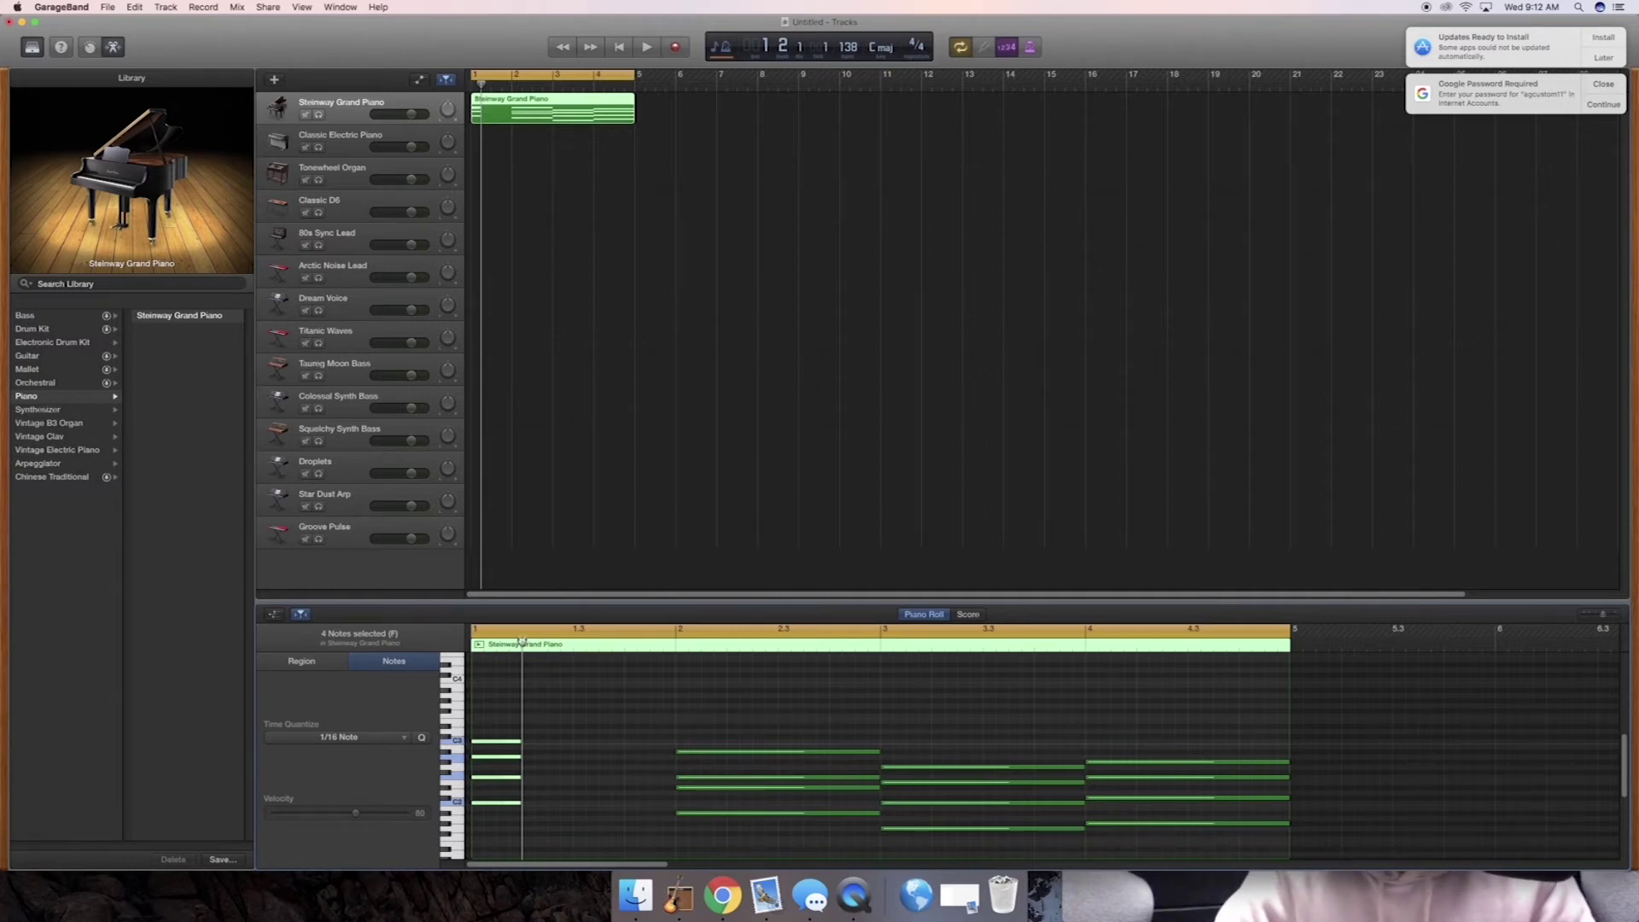
key("super+v")
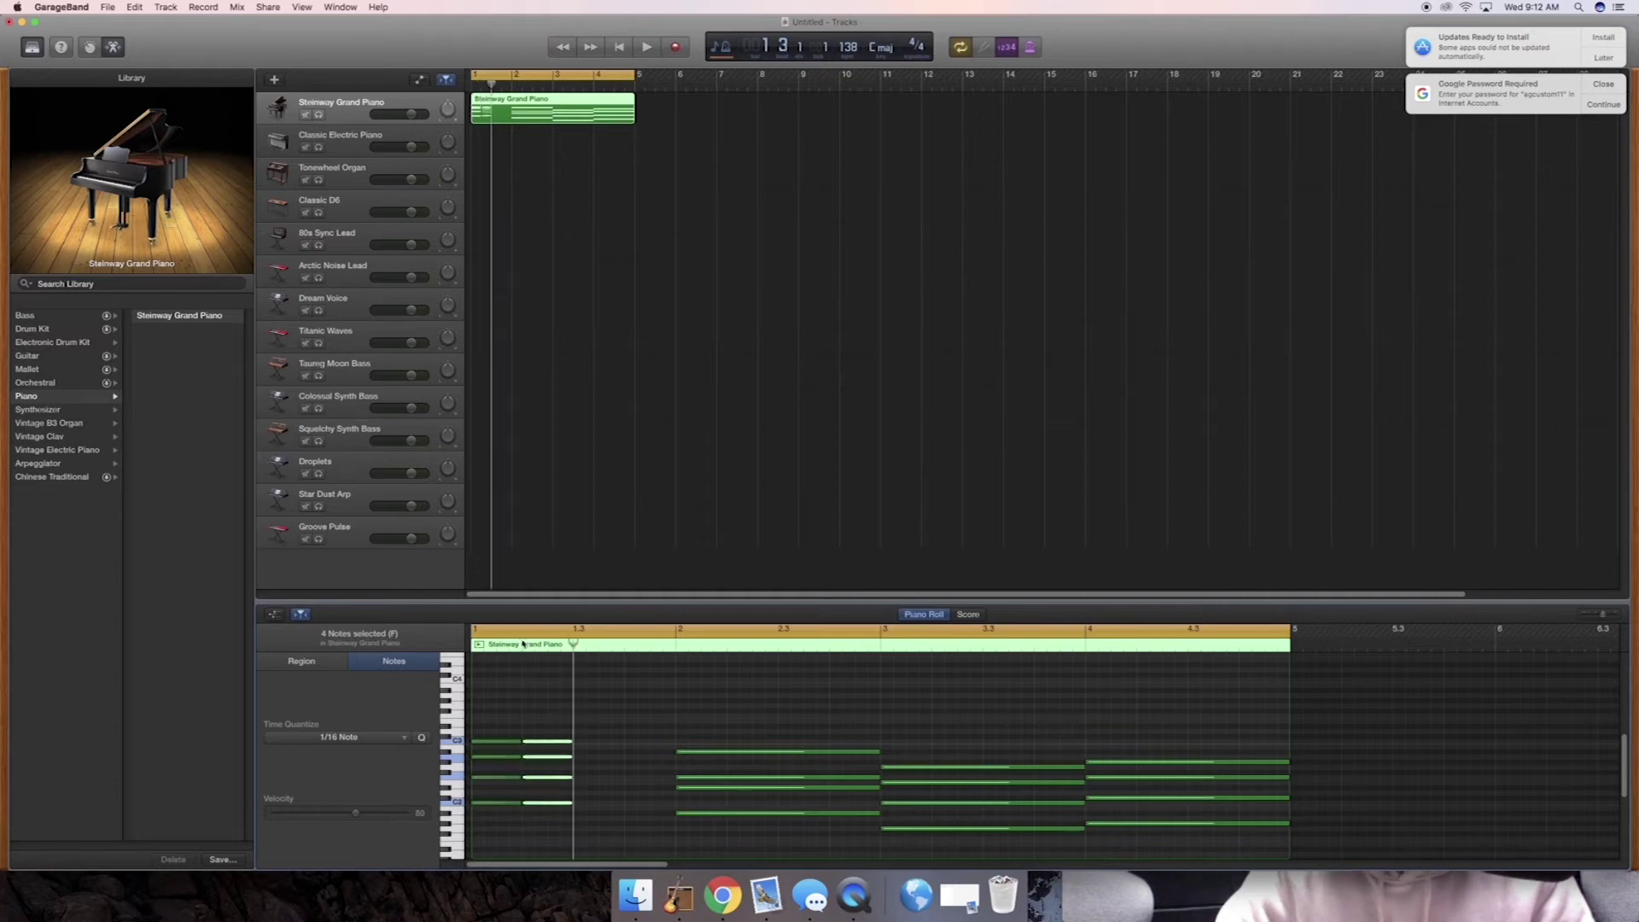
key("super+v")
key("super+v")
key("Return")
key("space")
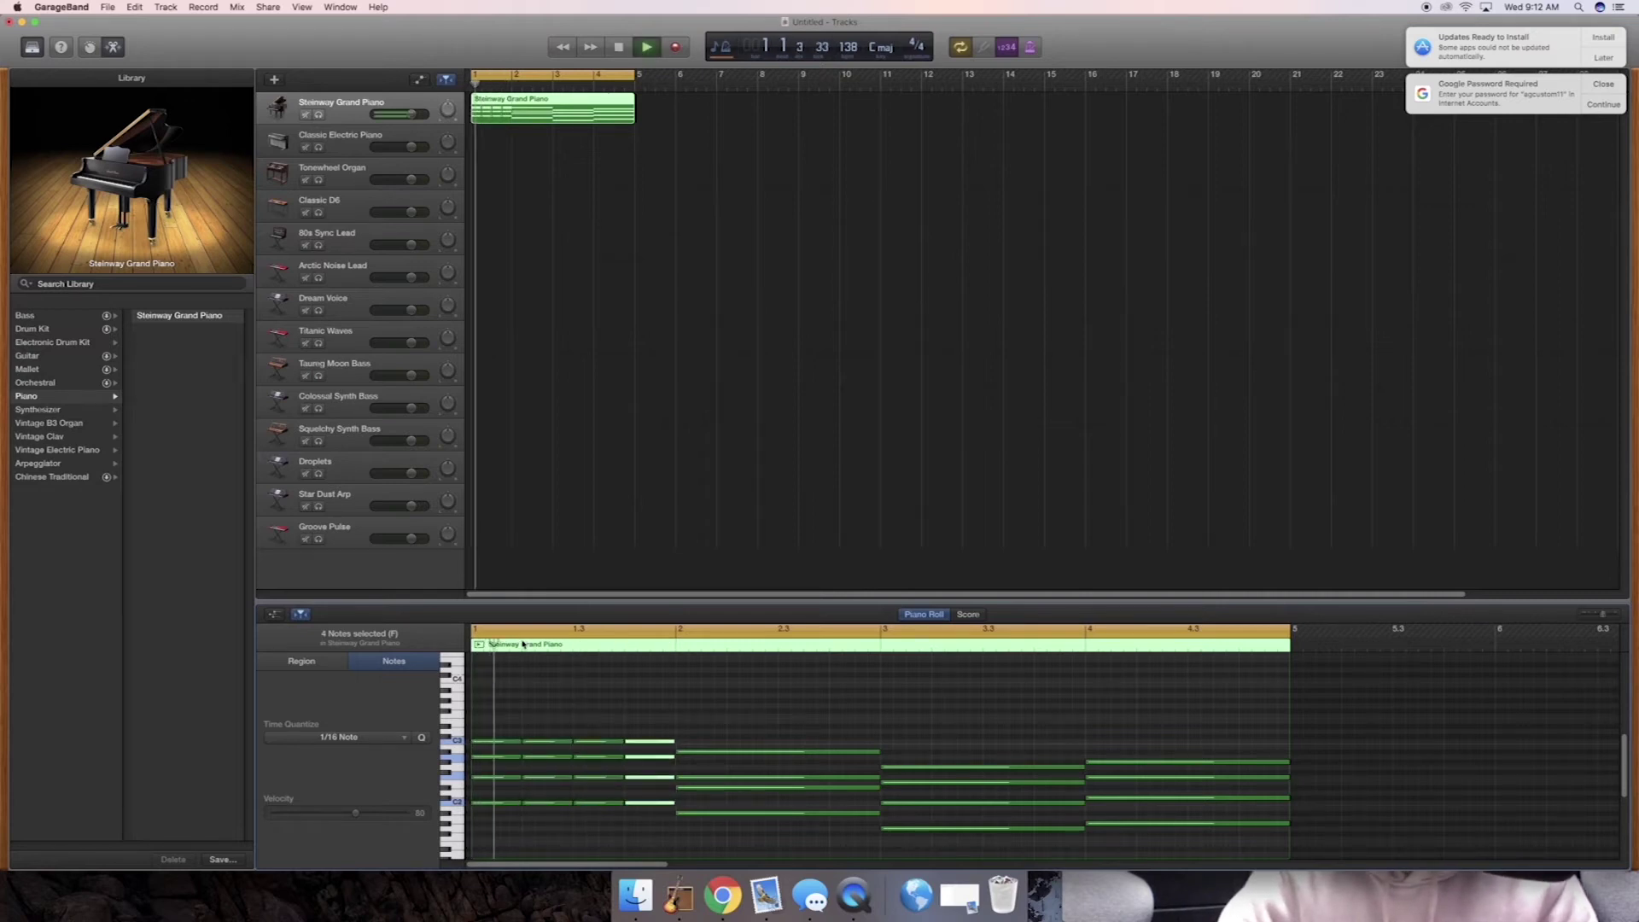
Rework the second half of bar 1 with shorter pasted copies of the chord and play the rhythm
left_click_drag(668, 719, 648, 802)
key("super+c")
key("super+v")
key("space")
left_click(608, 803)
key("space")
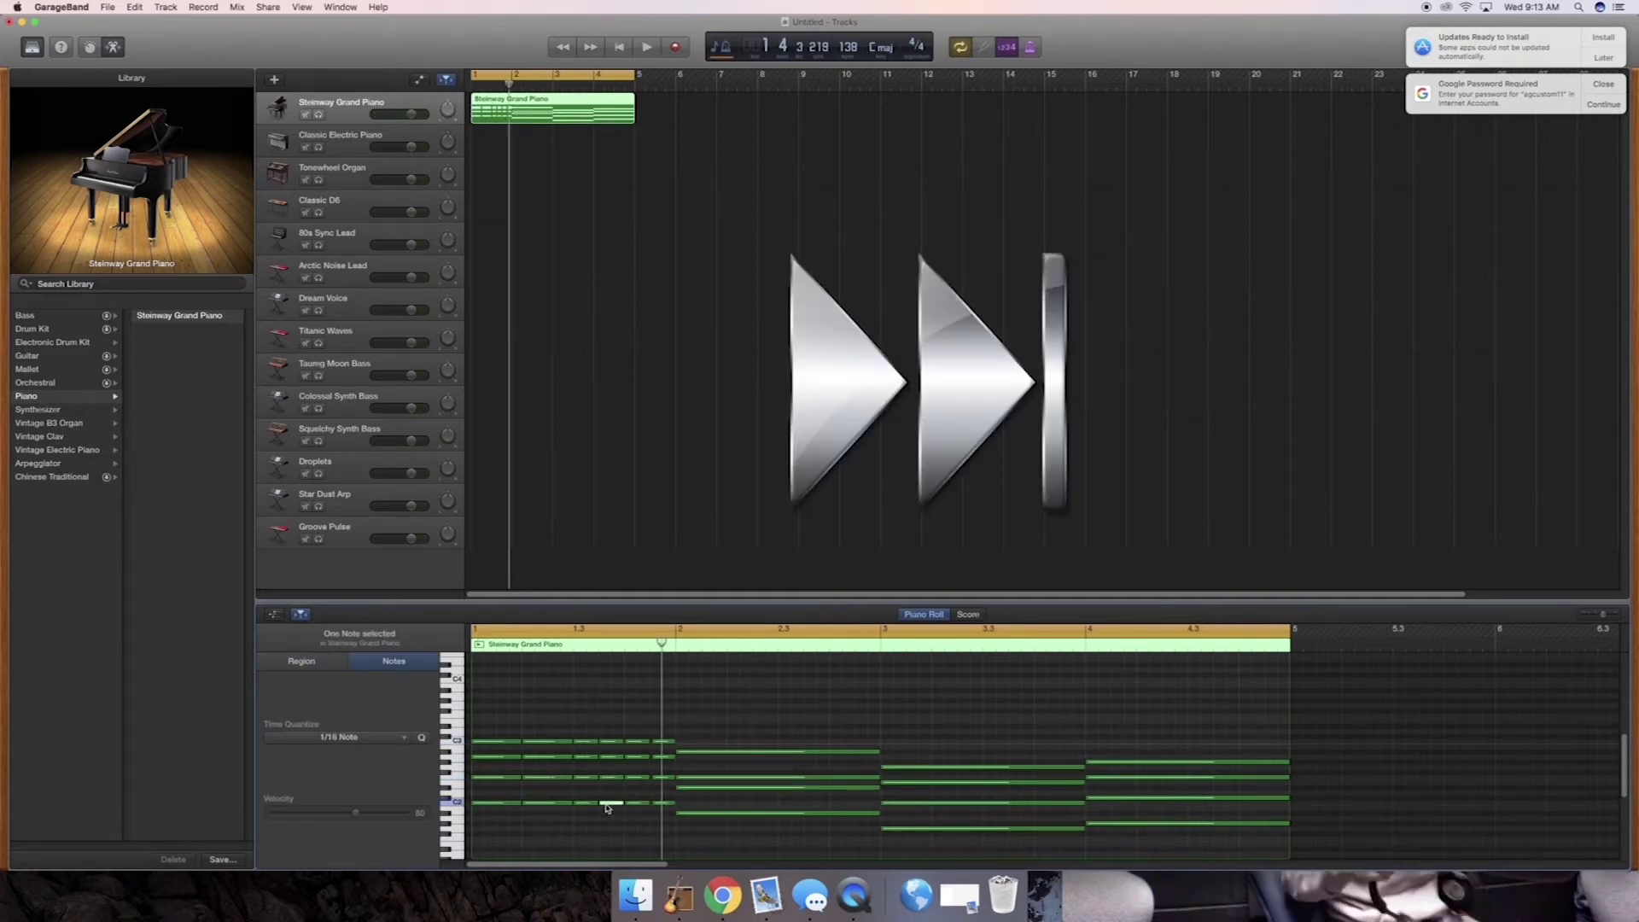
key("super+z")
key("super+z")
key("super+v")
key("space")
Shorten the bar 2 chord and paste spaced copies across the bar, ending with a longer hit
left_click_drag(812, 739, 854, 820)
left_click_drag(878, 752, 700, 752)
key("super+c")
key("super+v")
mouse_move(778, 752)
left_mouse_down()
mouse_move(728, 753)
mouse_move(776, 753)
left_mouse_up()
left_click(743, 814)
key("super+v")
left_click_drag(775, 812, 878, 812)
key("super+z")
key("super+c")
key("super+v")
Fill bar 3 with one-beat copies of its chord and play the region from the start
left_click_drag(814, 751, 931, 827)
key("super+z")
key("super+v")
key("space")
key("super+c")
key("super+v")
key("super+v")
key("super+v")
key("Return")
key("space")
left_click(487, 719)
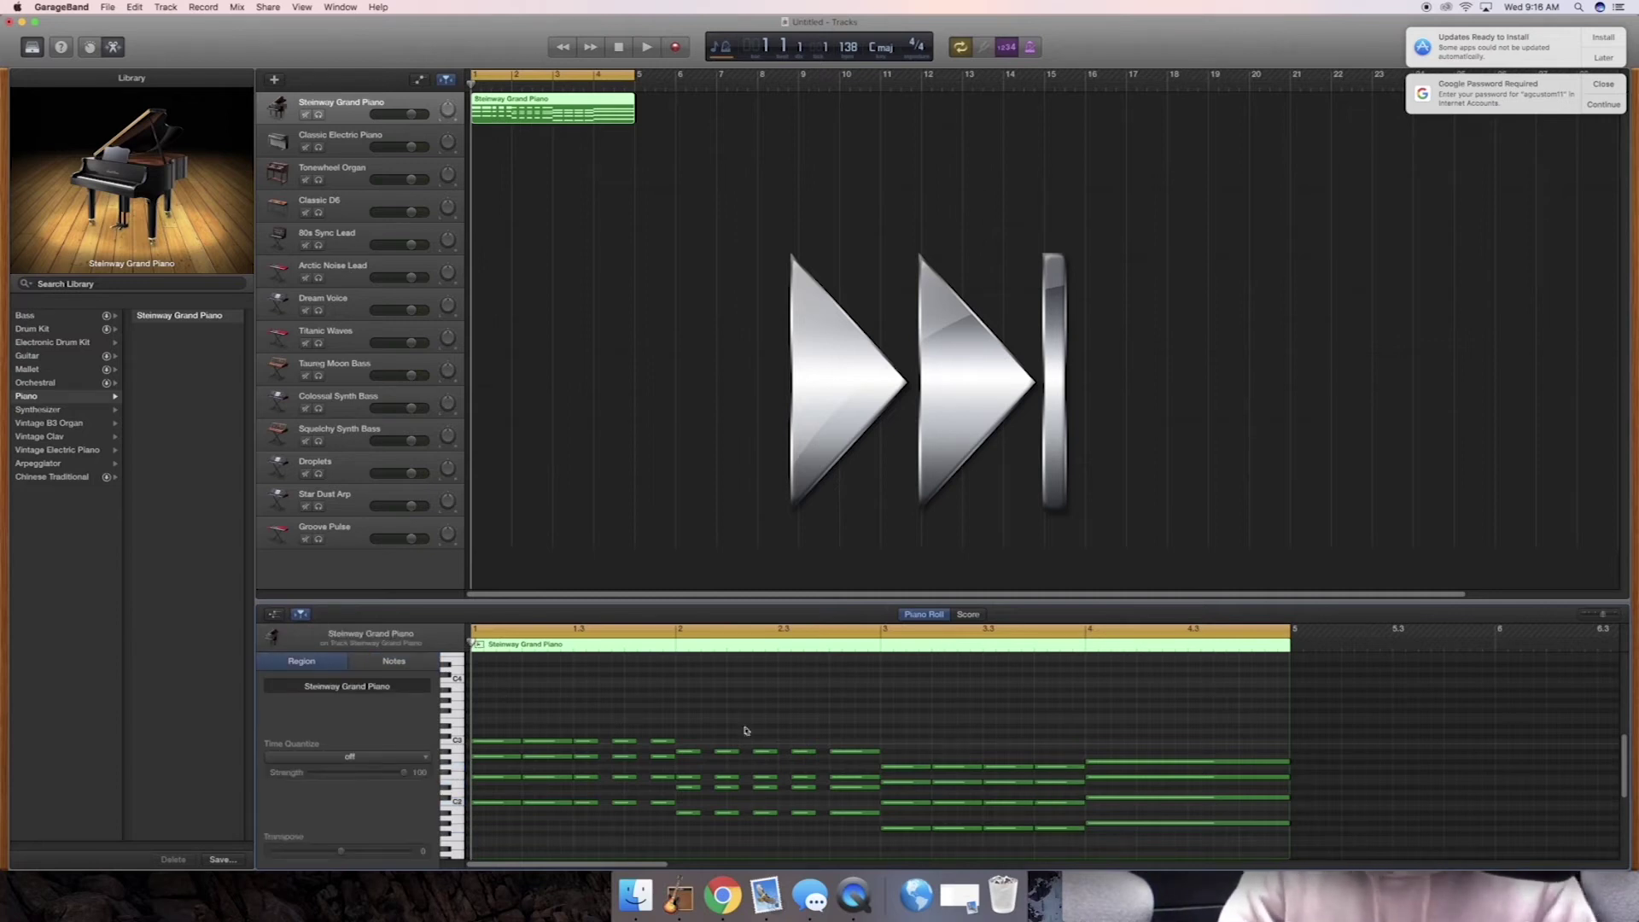
Play the chopped four-bar progression to check its rhythm, and clear the note selection
key("space")
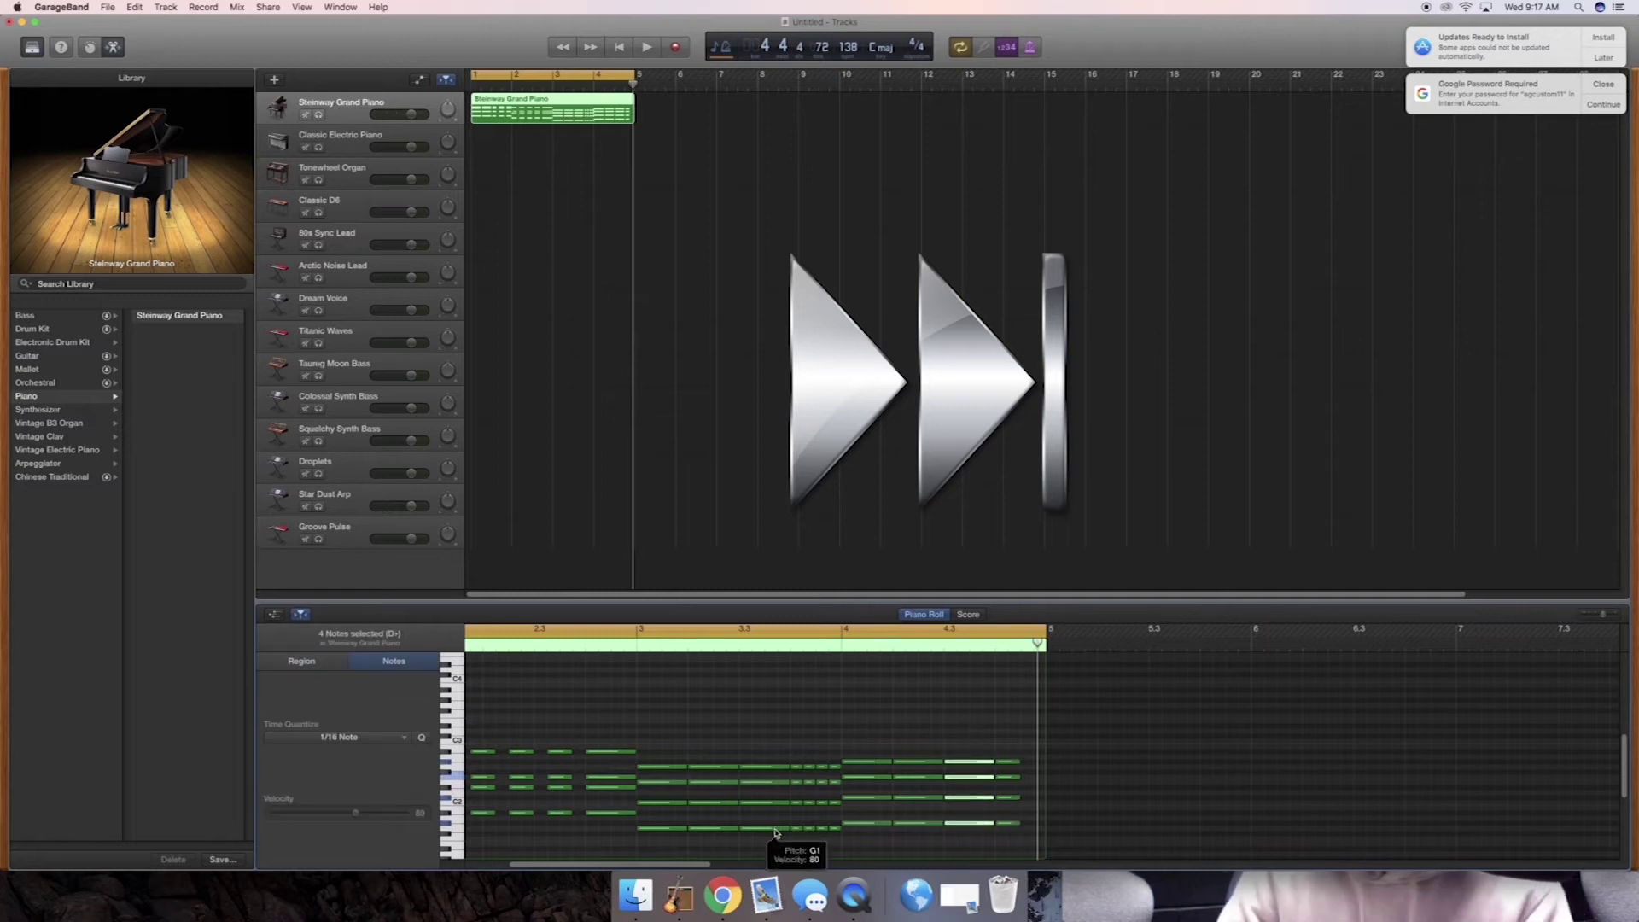
key("space")
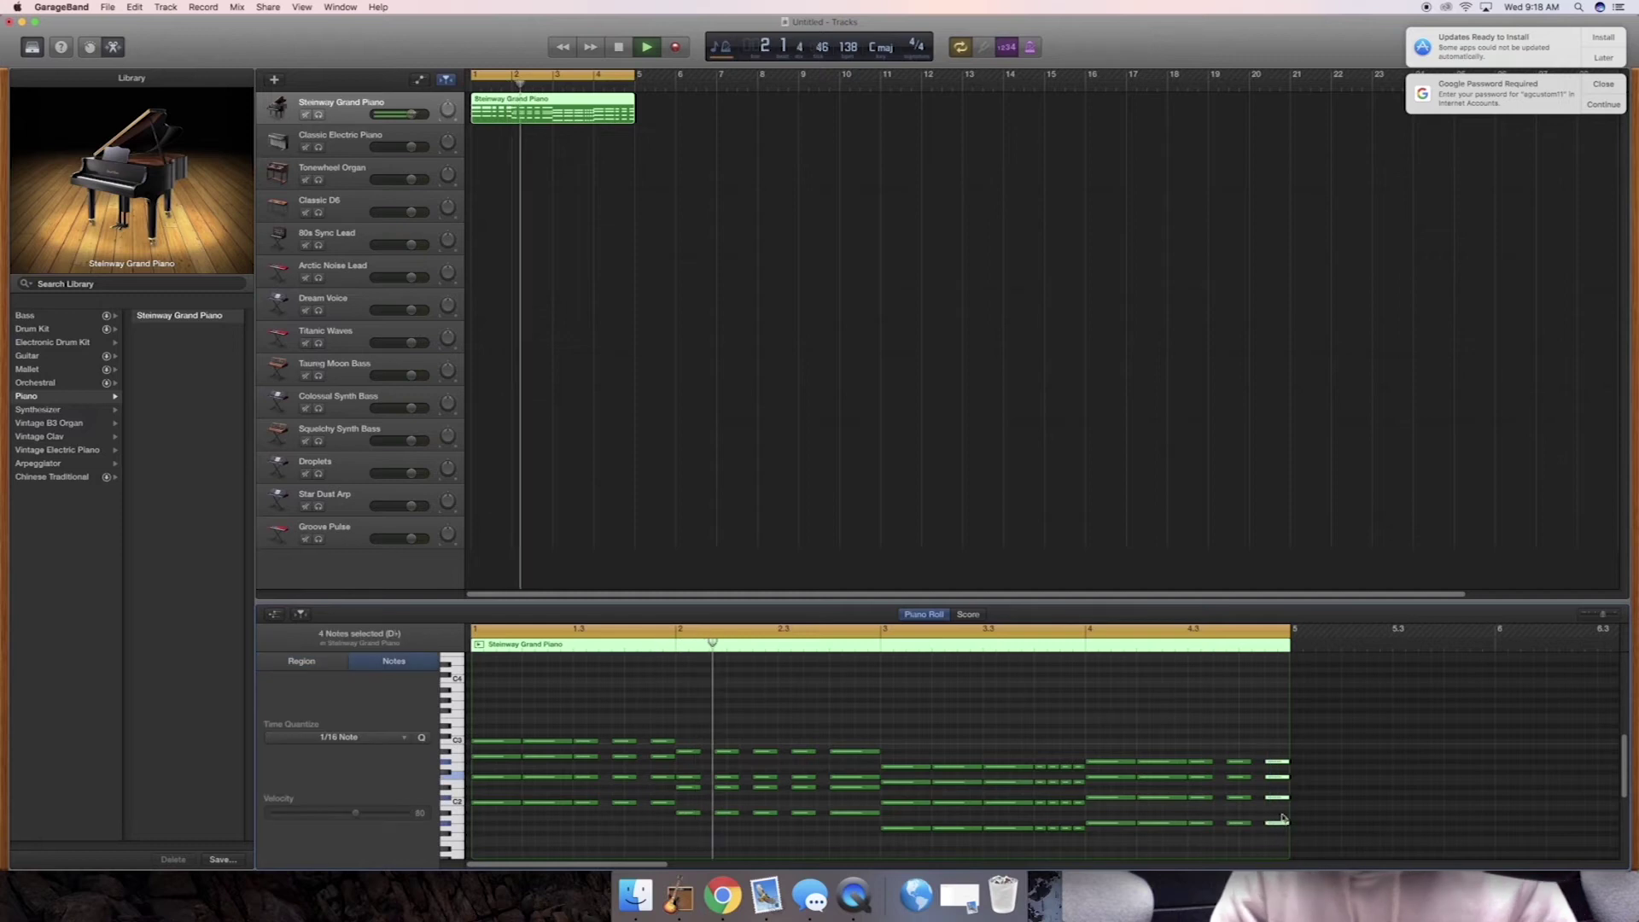
left_click(1263, 762)
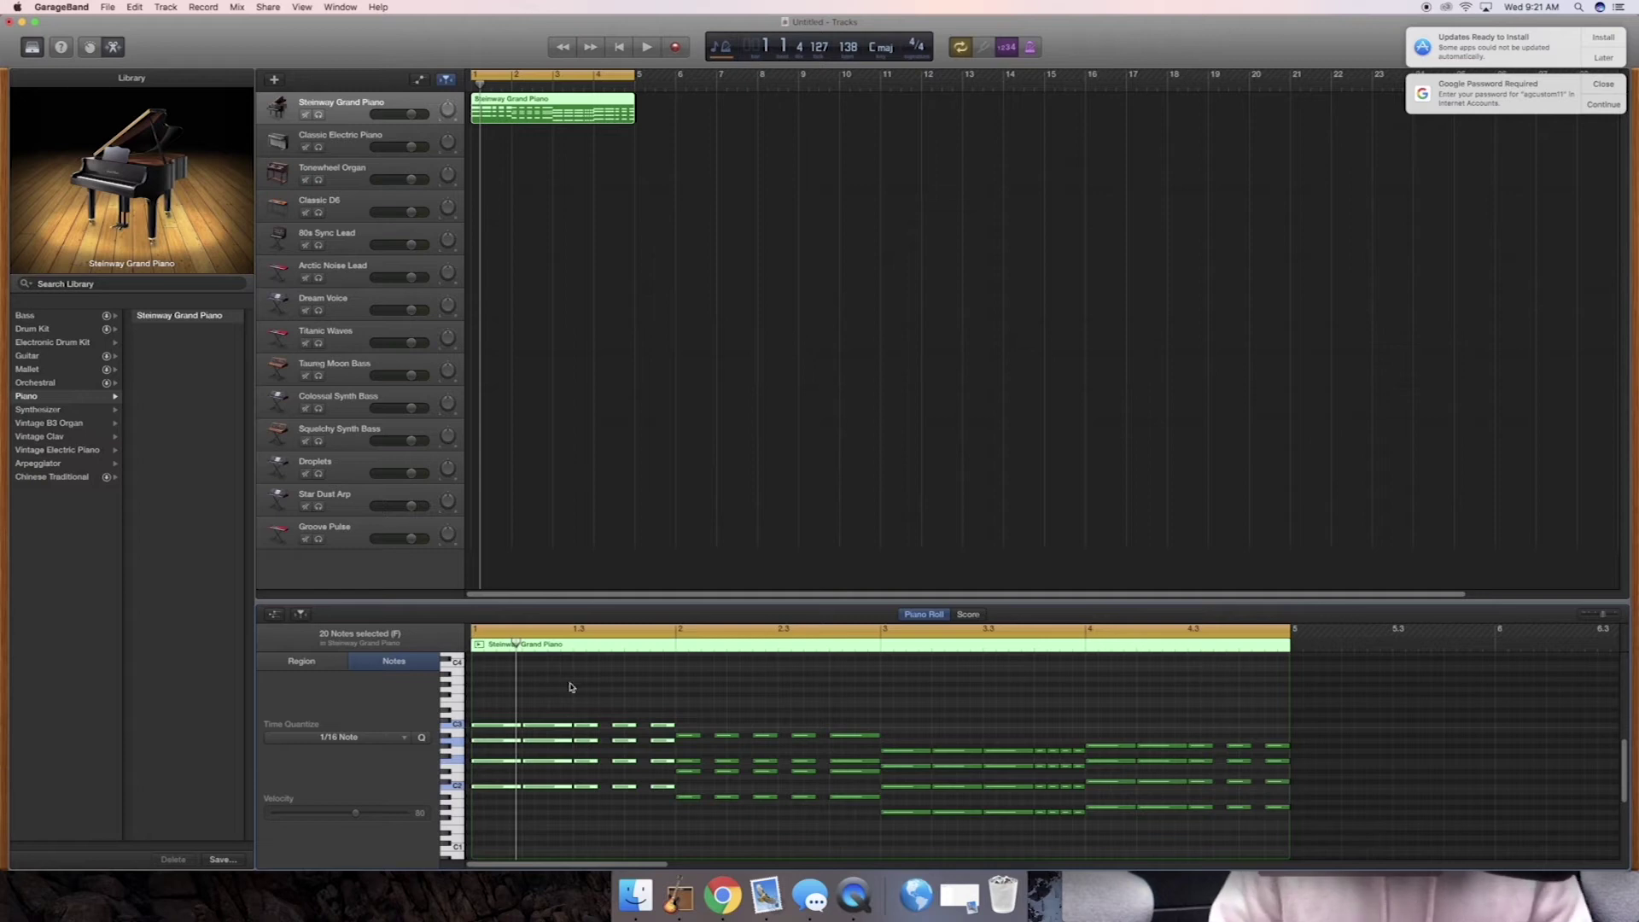
left_click(568, 691)
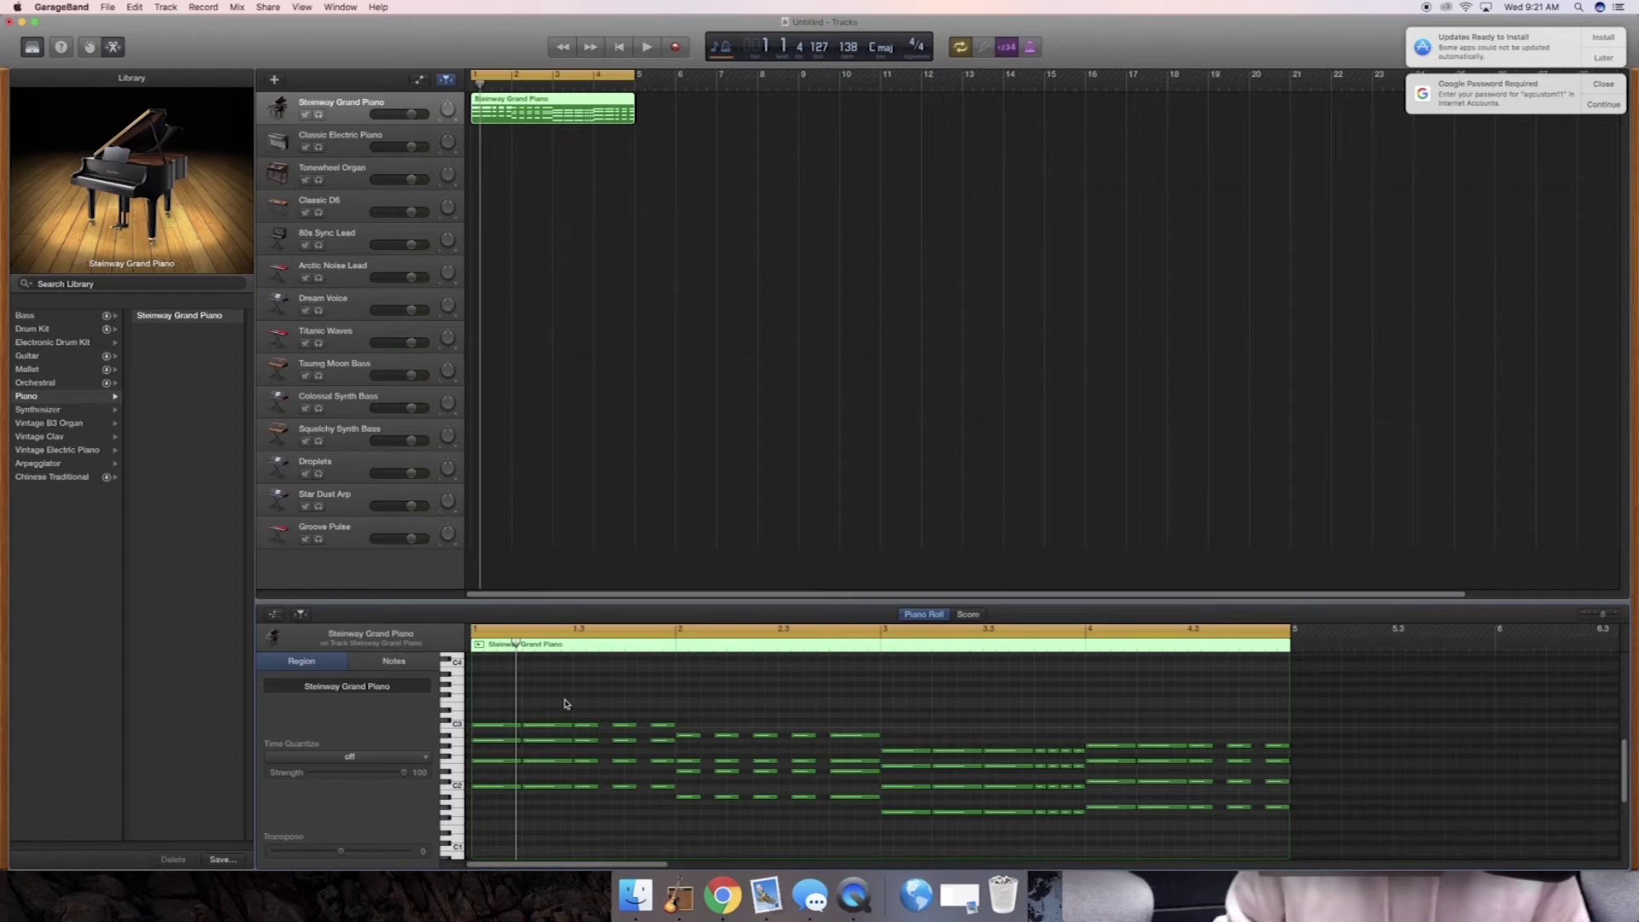
Delete every repeated chord hit in bars 1 to 4, keeping only the first chord of each bar
left_click_drag(560, 688, 669, 808)
key("Delete")
left_click_drag(723, 705, 852, 817)
key("Delete")
left_click_drag(933, 715, 1080, 852)
key("Delete")
left_click_drag(1137, 713, 1257, 829)
key("Delete")
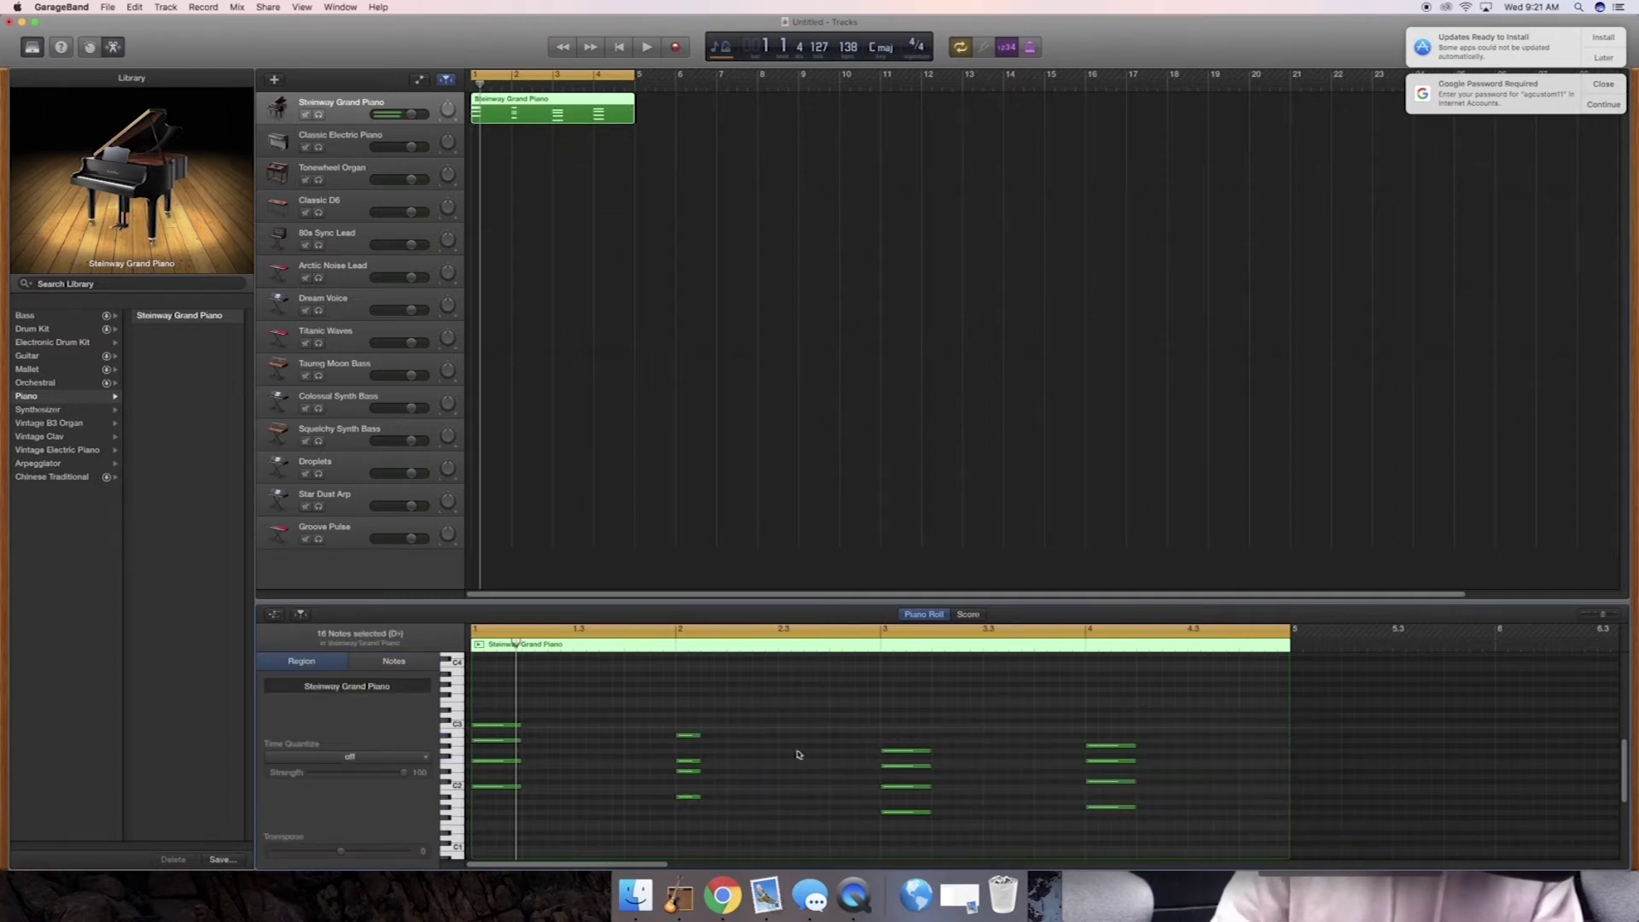
Extend the remaining chord in each of the four bars to a full bar and play the progression
left_click_drag(671, 807, 900, 731)
scroll(900, 732, "down", 1)
left_click_drag(934, 815, 1084, 741)
left_click_drag(1077, 723, 1287, 732)
left_click(1139, 802)
left_click_drag(469, 706, 675, 773)
left_click_drag(815, 690, 879, 784)
key("space")
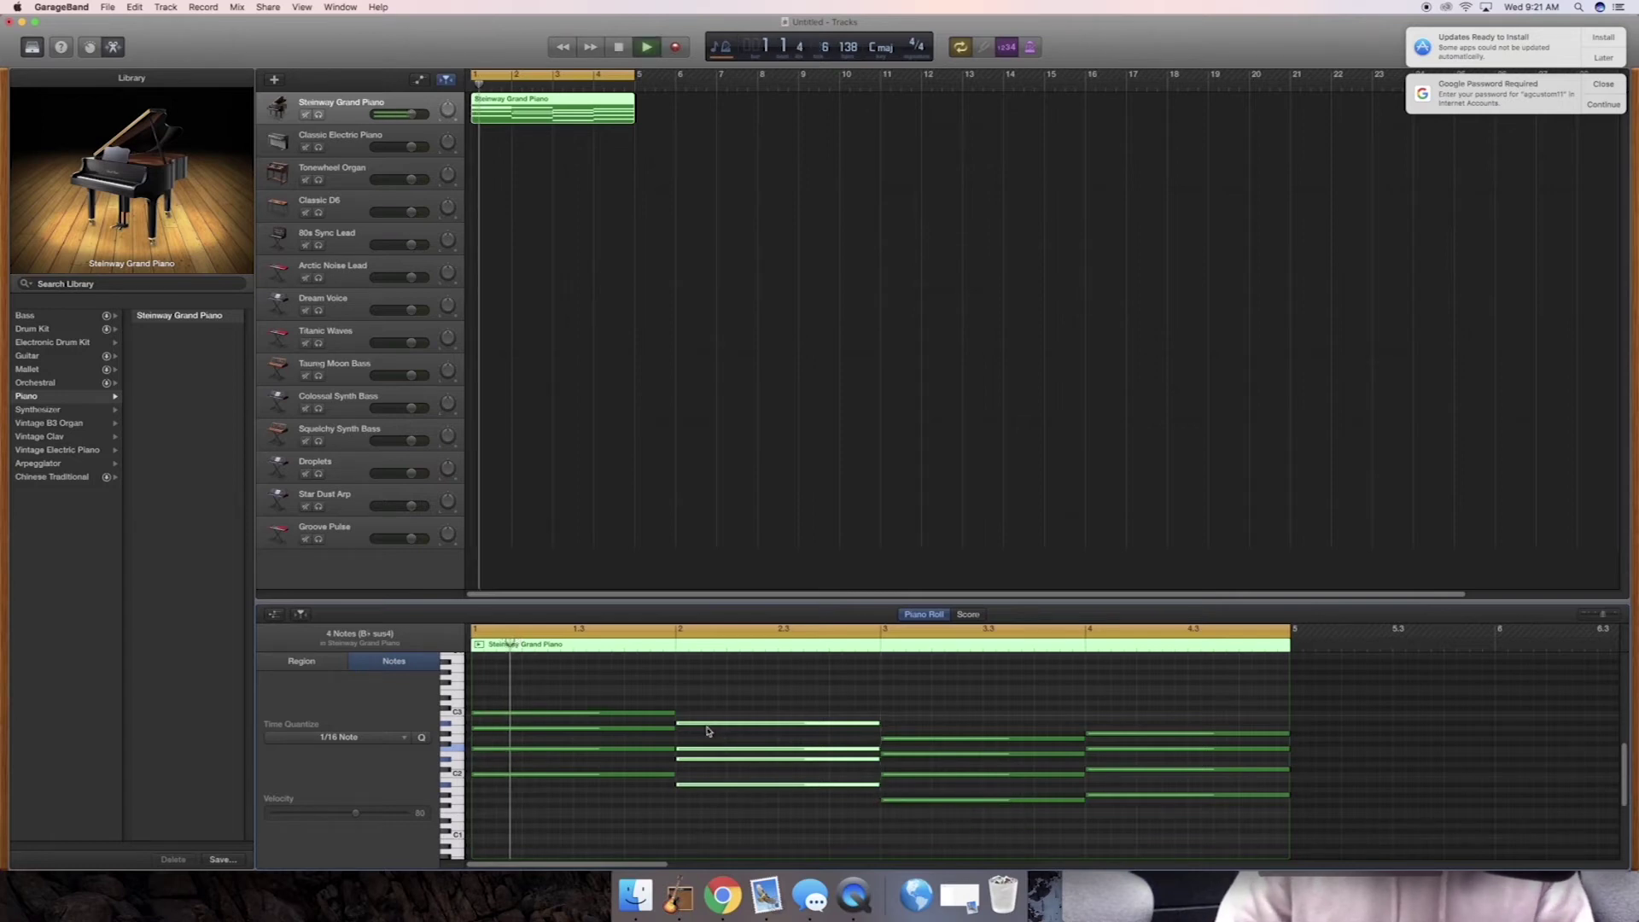
key("space")
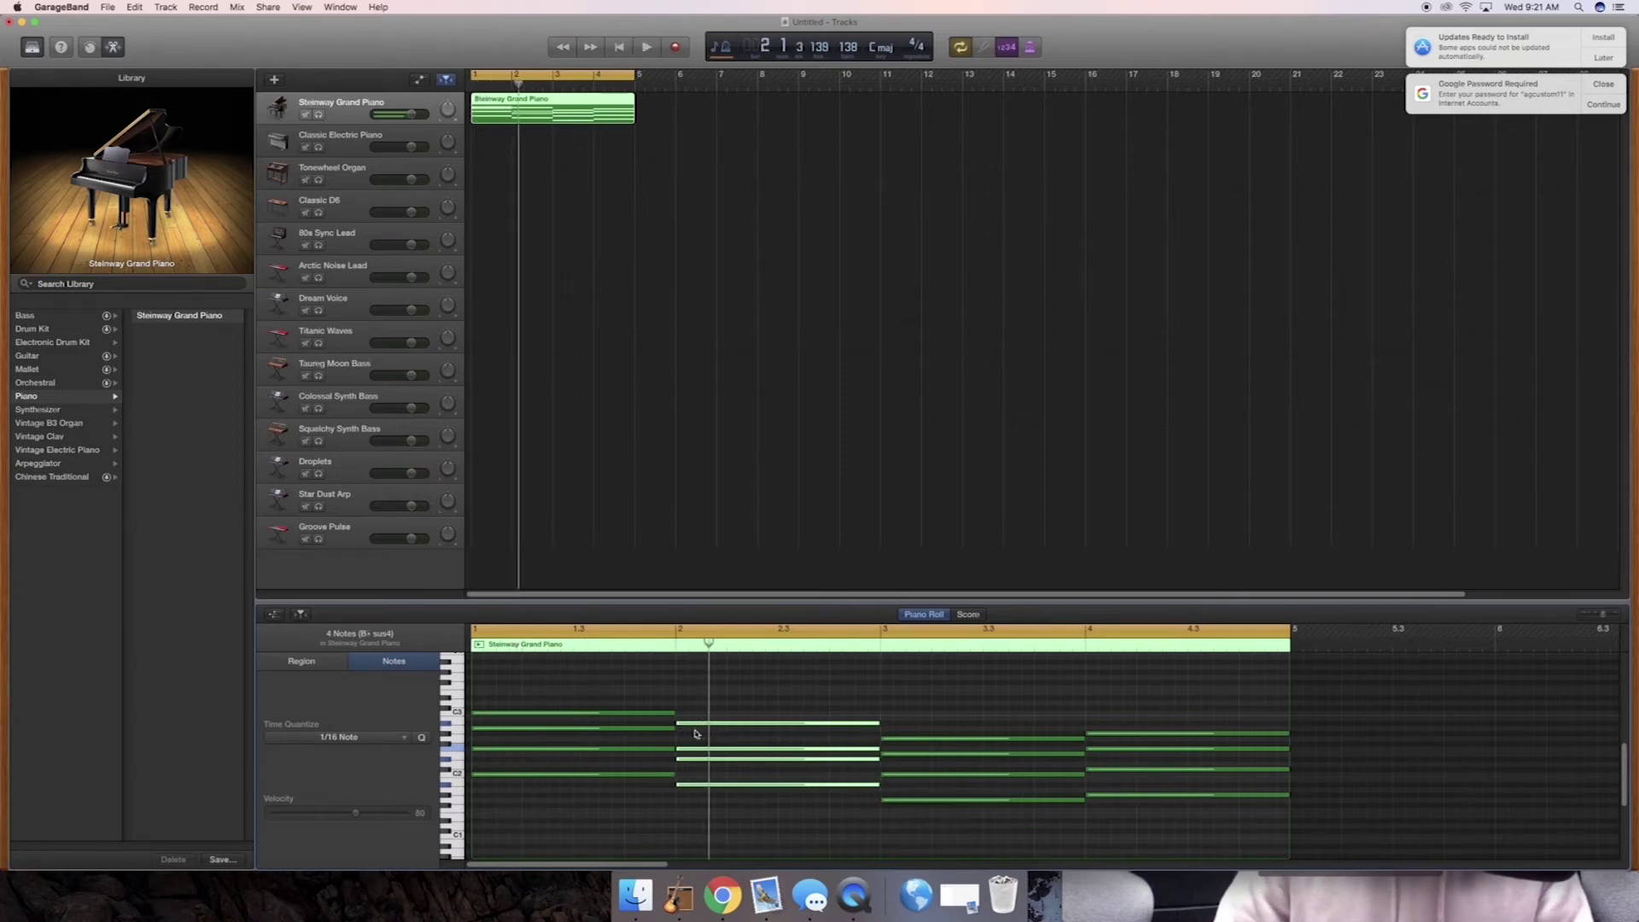
Set the velocity of all 16 chord notes to 127 and slightly lower the Steinway Grand Piano track's volume
left_click(556, 678)
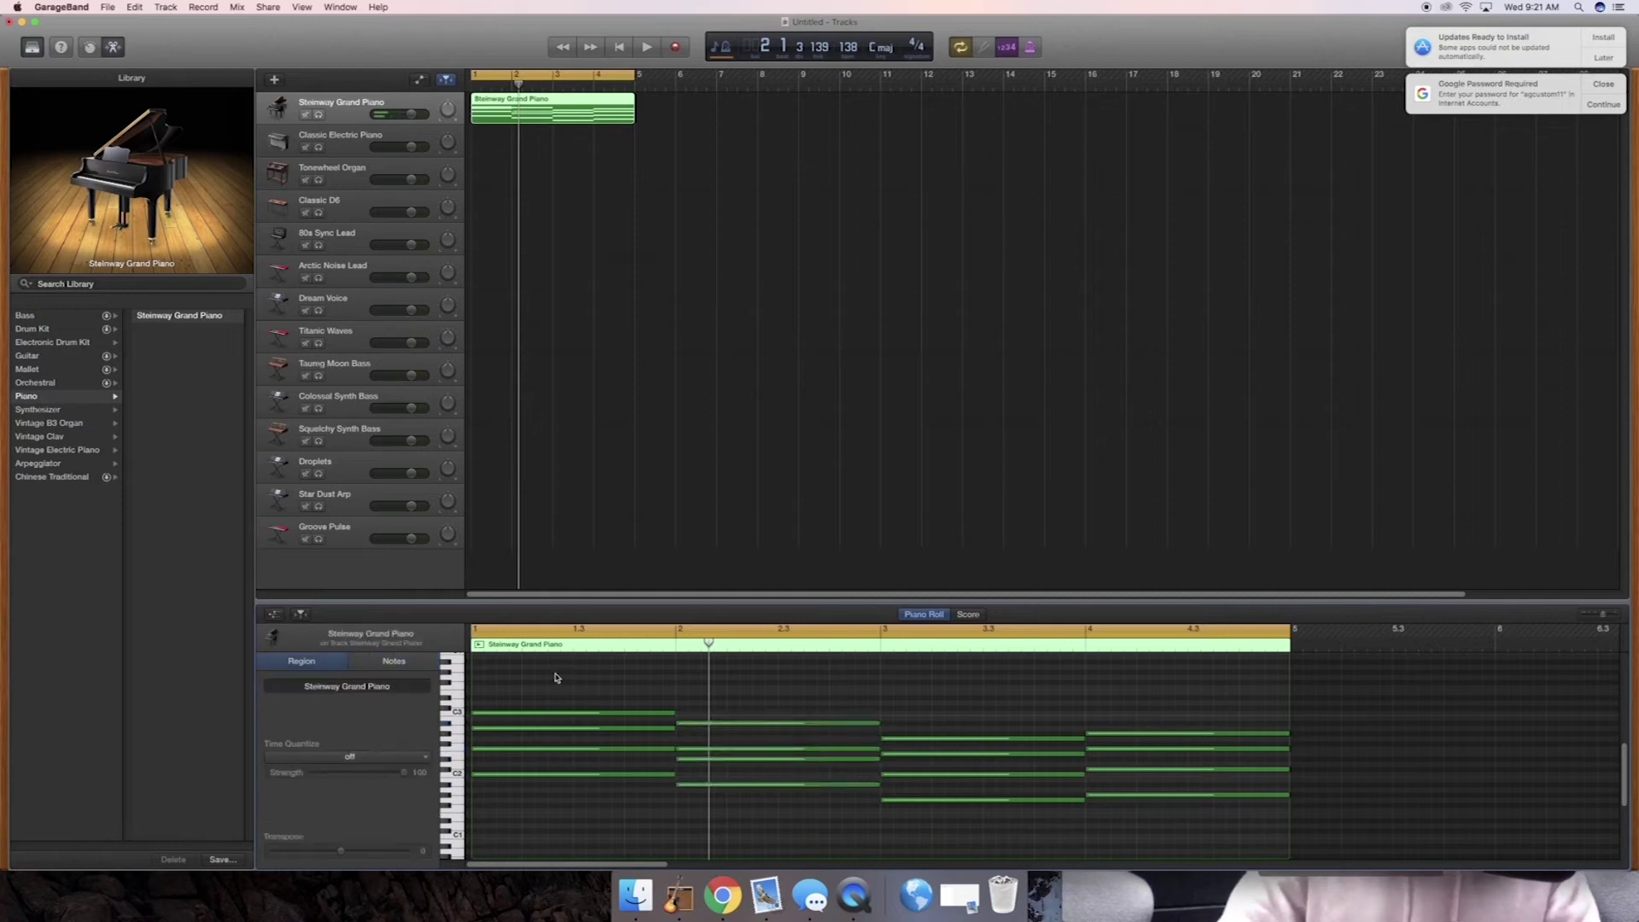
left_click_drag(556, 678, 1293, 857)
left_click_drag(355, 813, 486, 813)
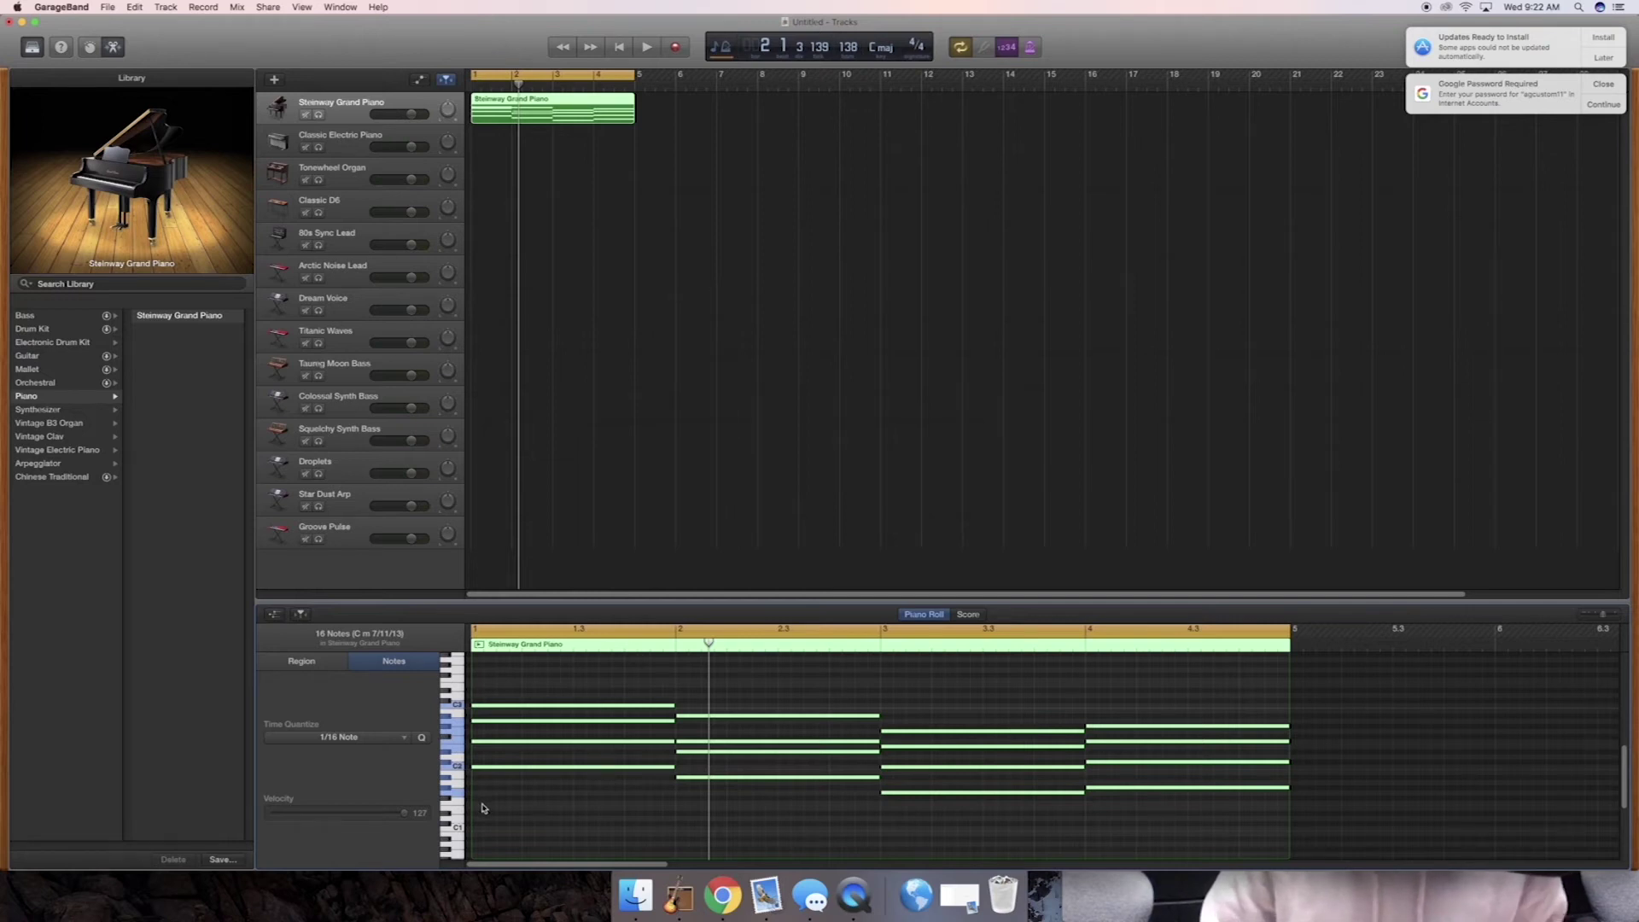
key("space")
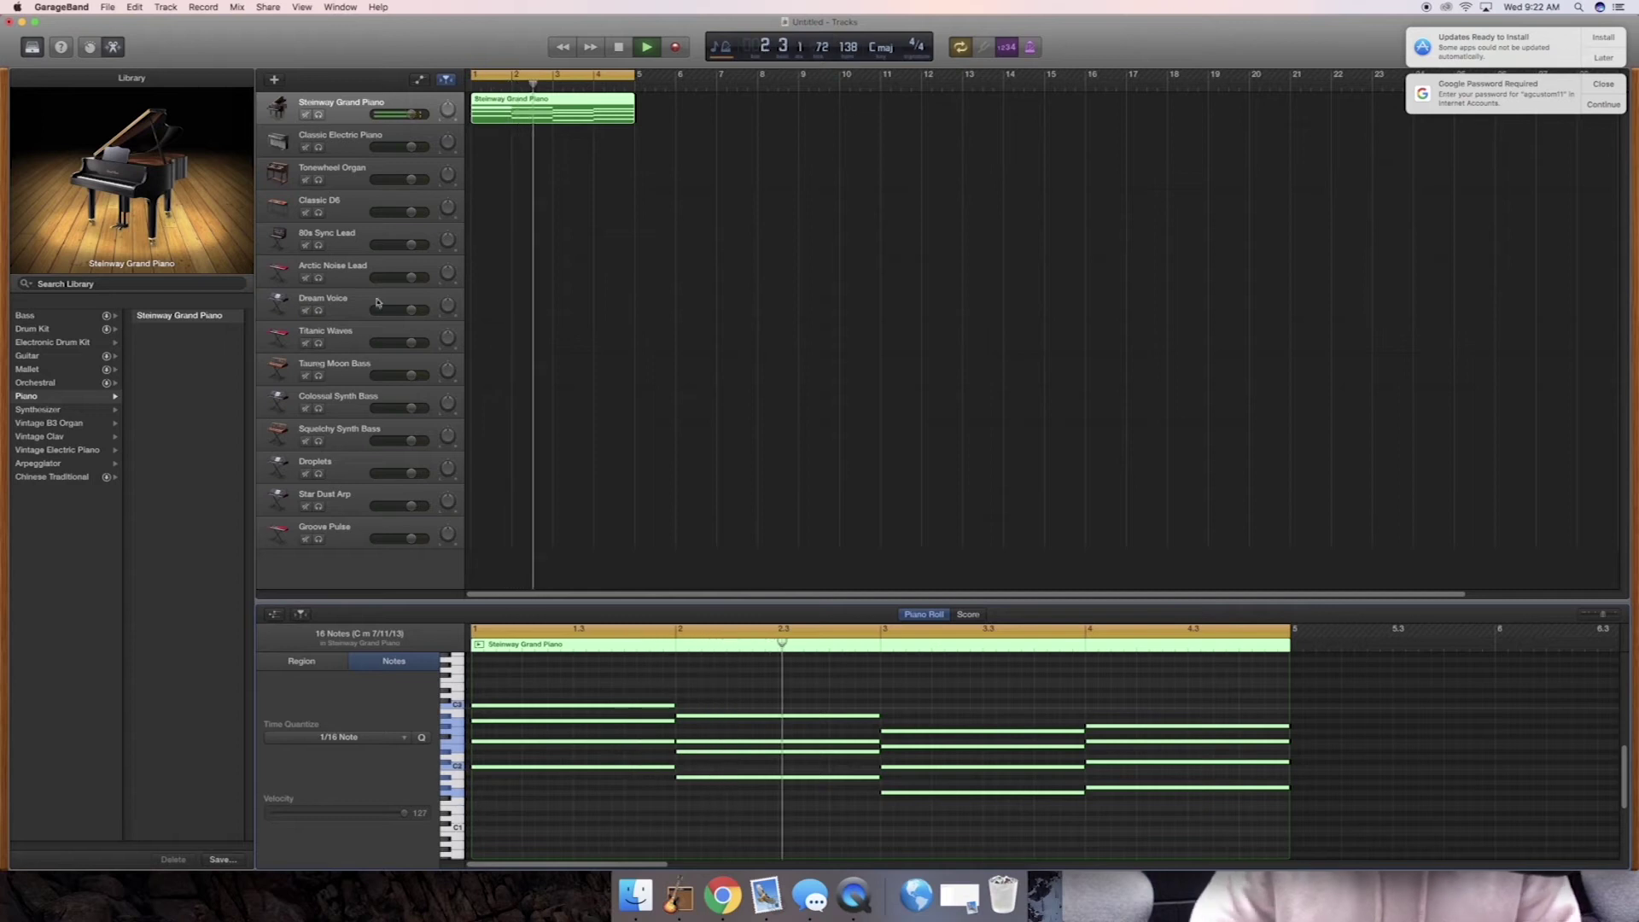
key("space")
mouse_move(410, 114)
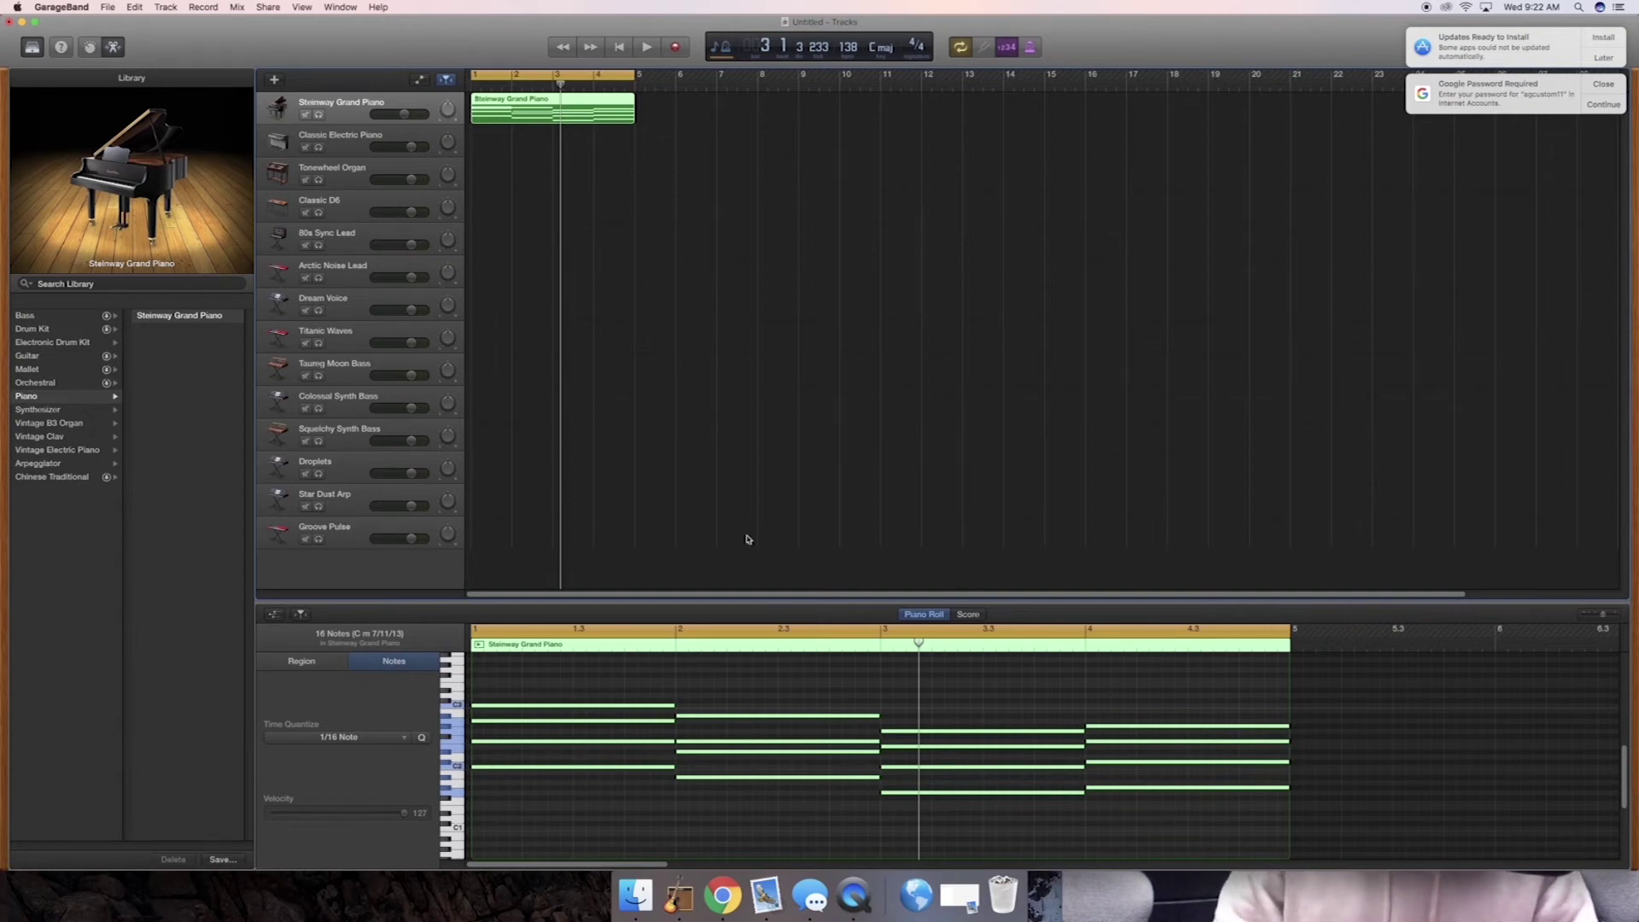
Break the bar 1 chord's sustained notes into shorter repeated notes with splits at staggered points
left_click(671, 672)
left_click_drag(620, 709, 574, 707)
left_click(636, 708)
mouse_move(674, 722)
left_mouse_down()
mouse_move(521, 723)
mouse_move(721, 720)
mouse_move(674, 722)
mouse_move(661, 740)
mouse_move(495, 740)
mouse_move(674, 740)
left_mouse_up()
left_click_drag(674, 765, 547, 765)
left_click_drag(549, 766, 674, 766)
Split the bar 2 chord notes at staggered points and add a higher note over the second half of the bar
left_click_drag(879, 715, 725, 715)
left_click_drag(728, 715, 879, 715)
mouse_move(753, 689)
left_mouse_down()
mouse_move(892, 688)
mouse_move(871, 689)
left_mouse_up()
mouse_move(879, 751)
left_mouse_down()
mouse_move(824, 751)
mouse_move(933, 775)
left_mouse_up()
Divide the bar 3 chord notes into shorter repeated notes at staggered points, with the shortest near the bar's end
scroll(933, 782, "up", 1)
mouse_move(1084, 754)
left_mouse_down()
mouse_move(956, 753)
mouse_move(1084, 754)
left_mouse_up()
mouse_move(1084, 738)
left_mouse_down()
mouse_move(981, 739)
mouse_move(1084, 739)
left_mouse_up()
mouse_move(1084, 754)
left_mouse_down()
mouse_move(1009, 753)
mouse_move(1084, 754)
left_mouse_up()
left_click_drag(933, 774, 1021, 774)
left_click_drag(1021, 775, 1081, 774)
Split the bar 4 chord notes, raise a short section of the top voice, and play the progression
left_click_drag(1289, 733, 1135, 733)
left_click_drag(1137, 723, 1289, 733)
mouse_move(1289, 795)
left_mouse_down()
mouse_move(1199, 794)
mouse_move(1285, 795)
left_mouse_up()
key("space")
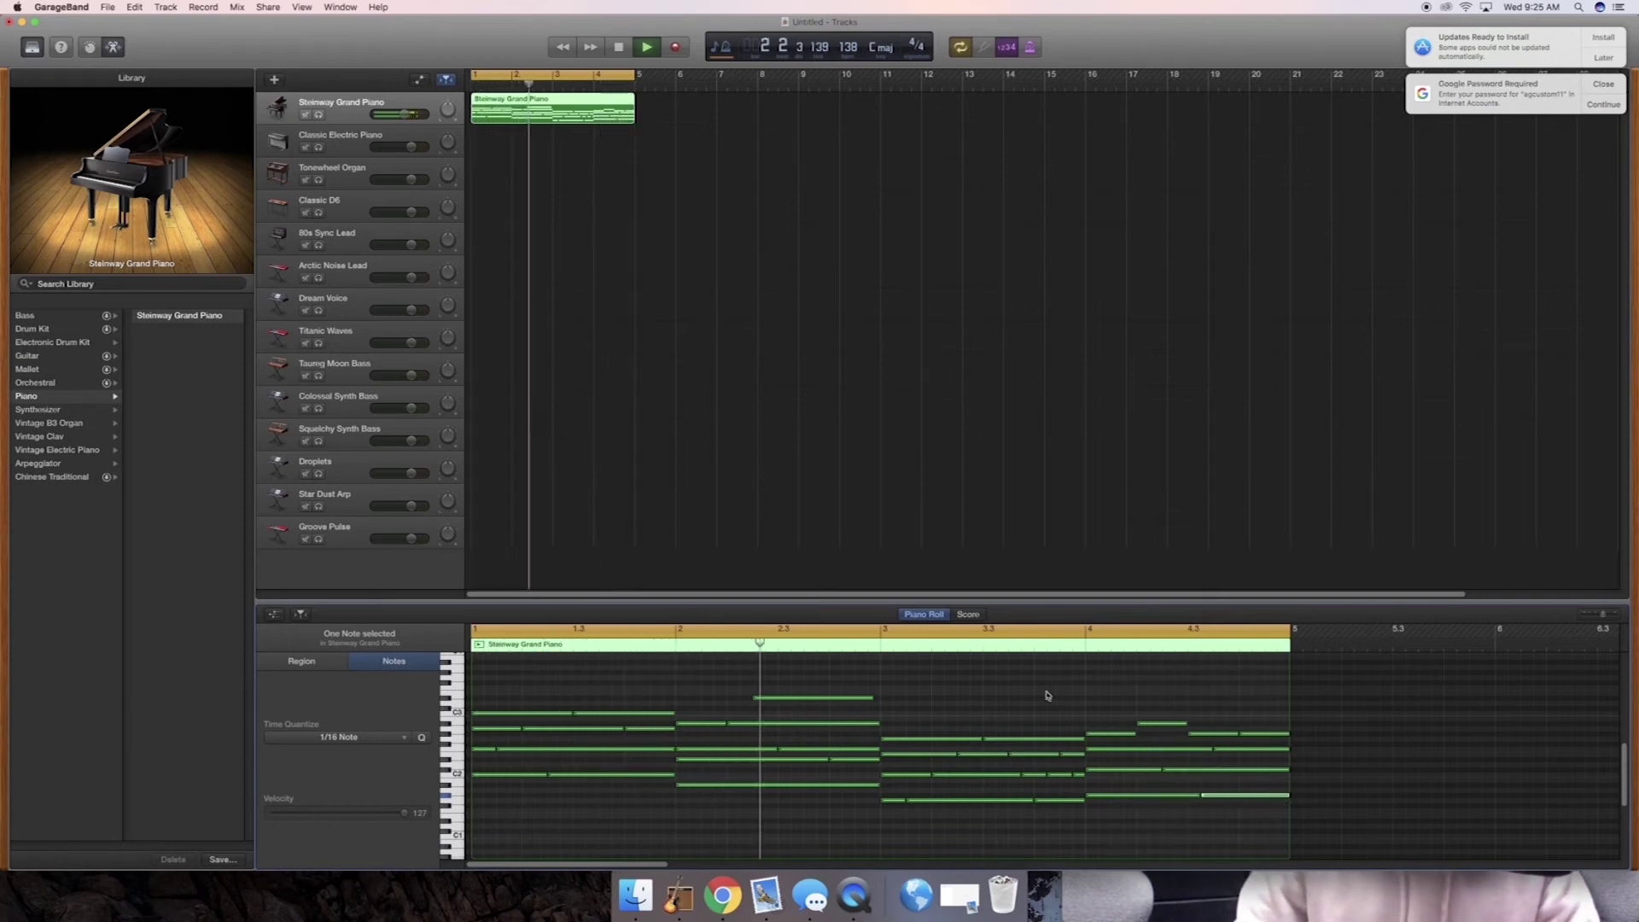
Lower the project tempo to 120 and play the progression from the start
left_click_drag(847, 55, 847, 78)
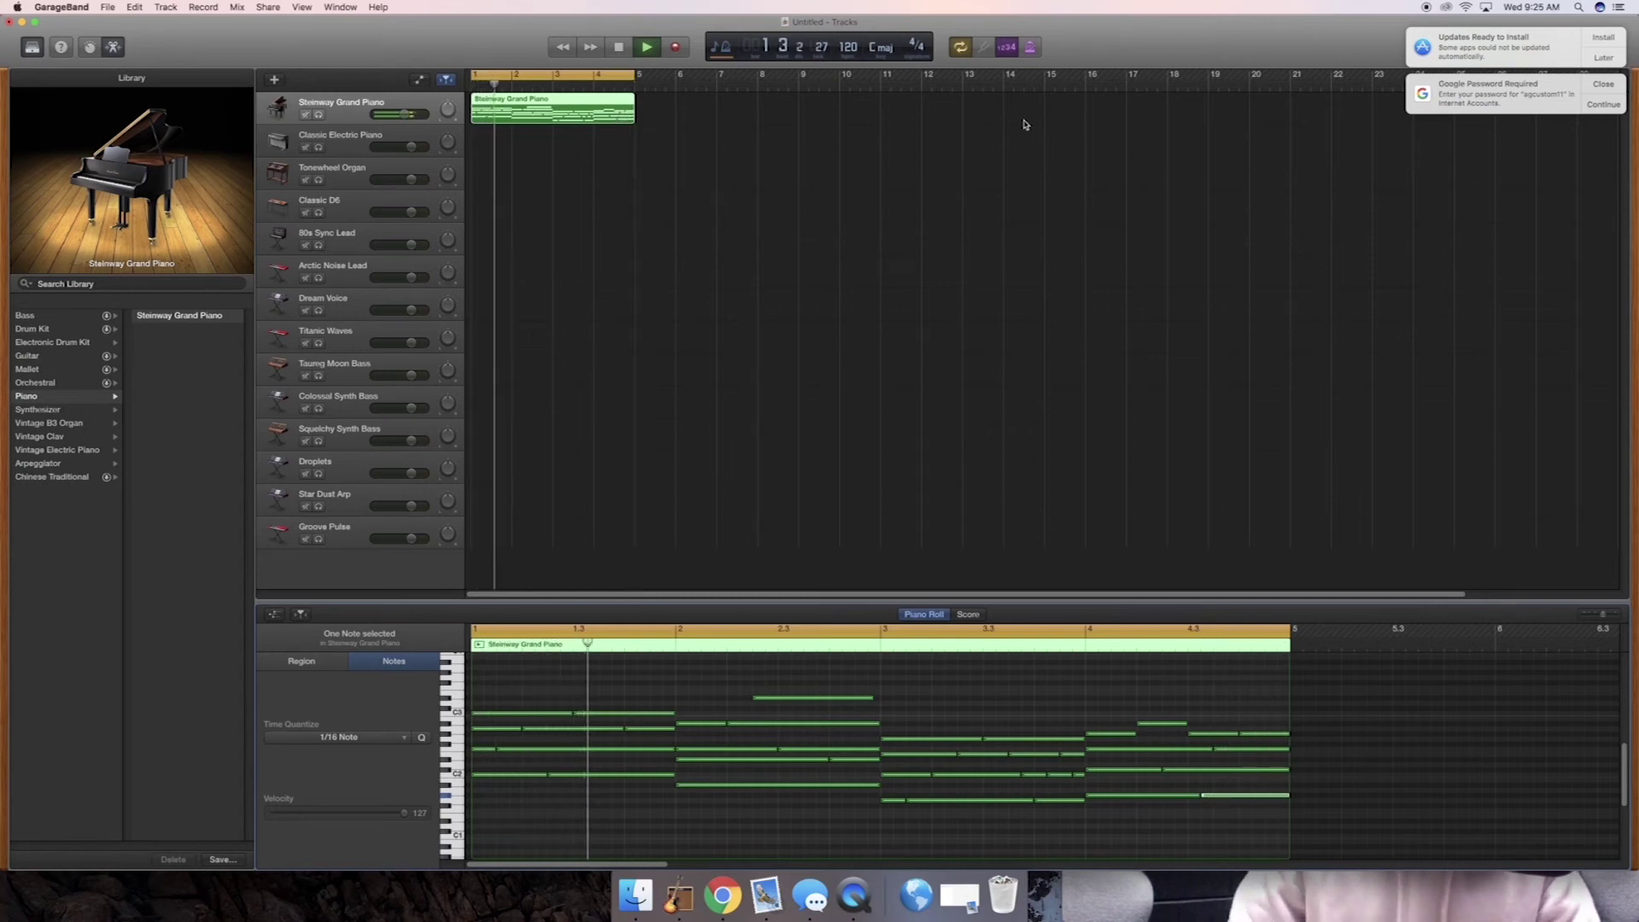
key("space")
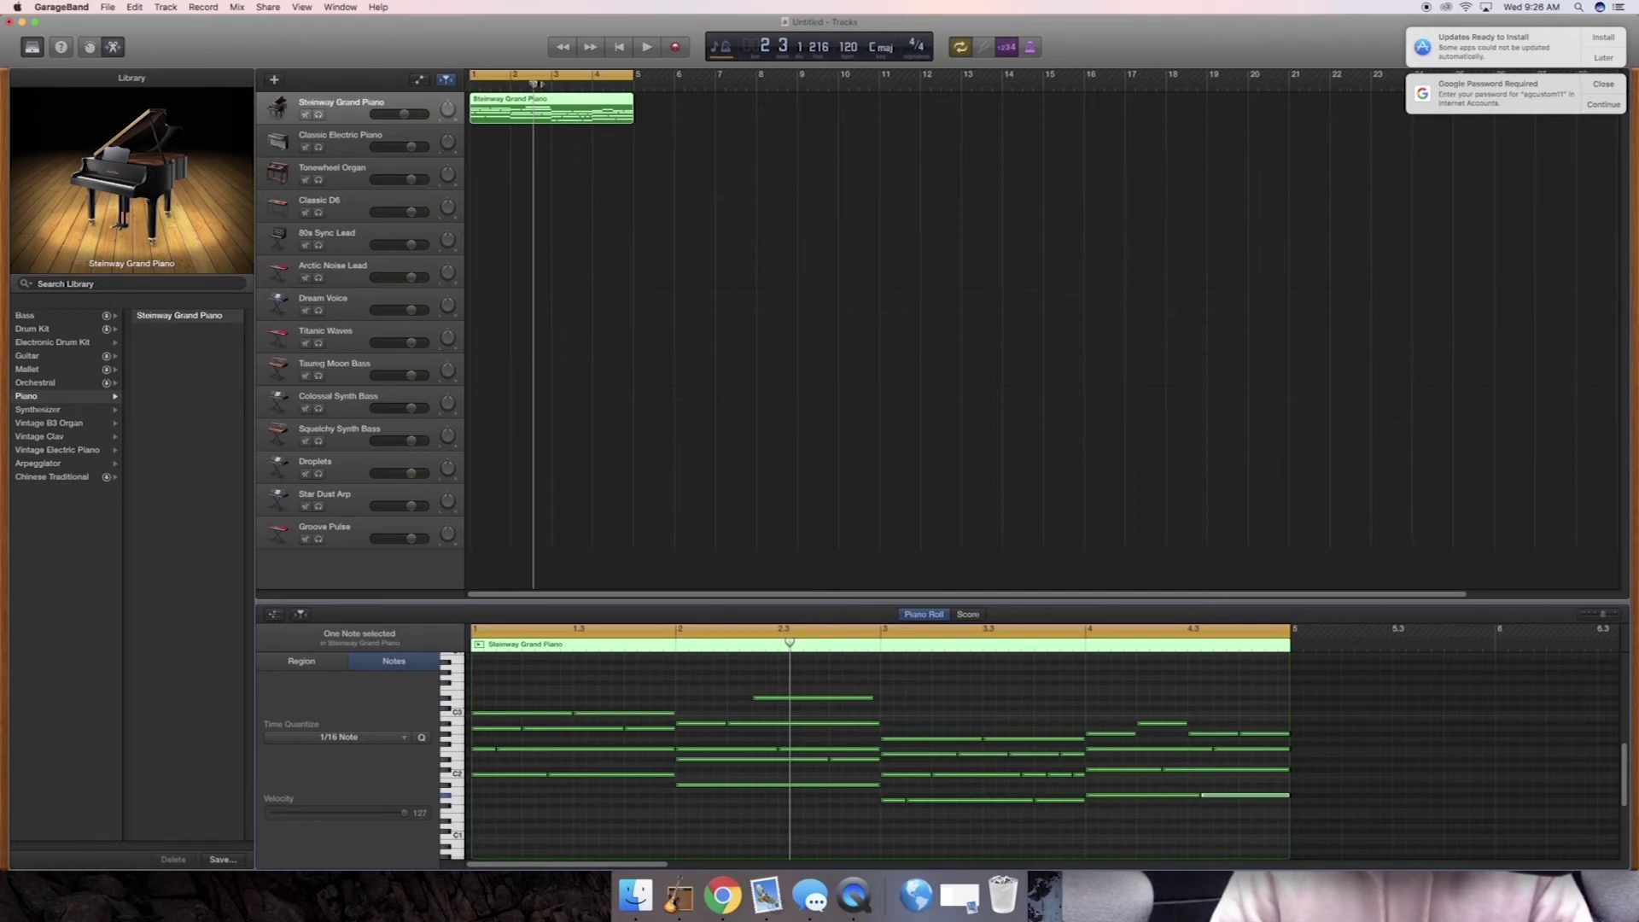
left_click_drag(536, 83, 459, 80)
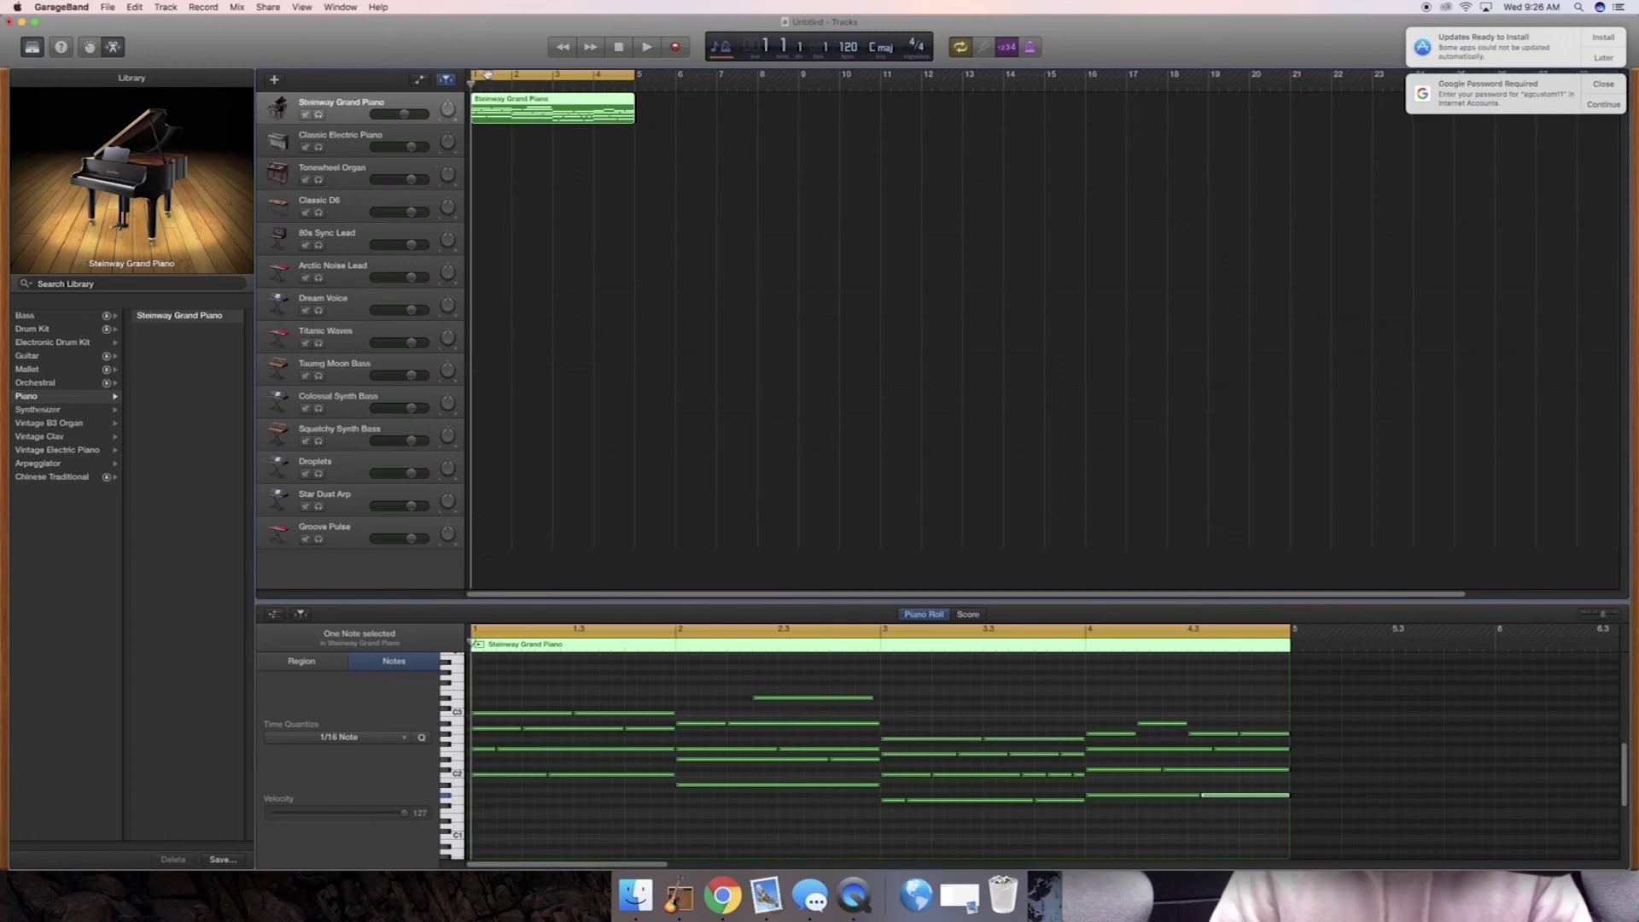
key("space")
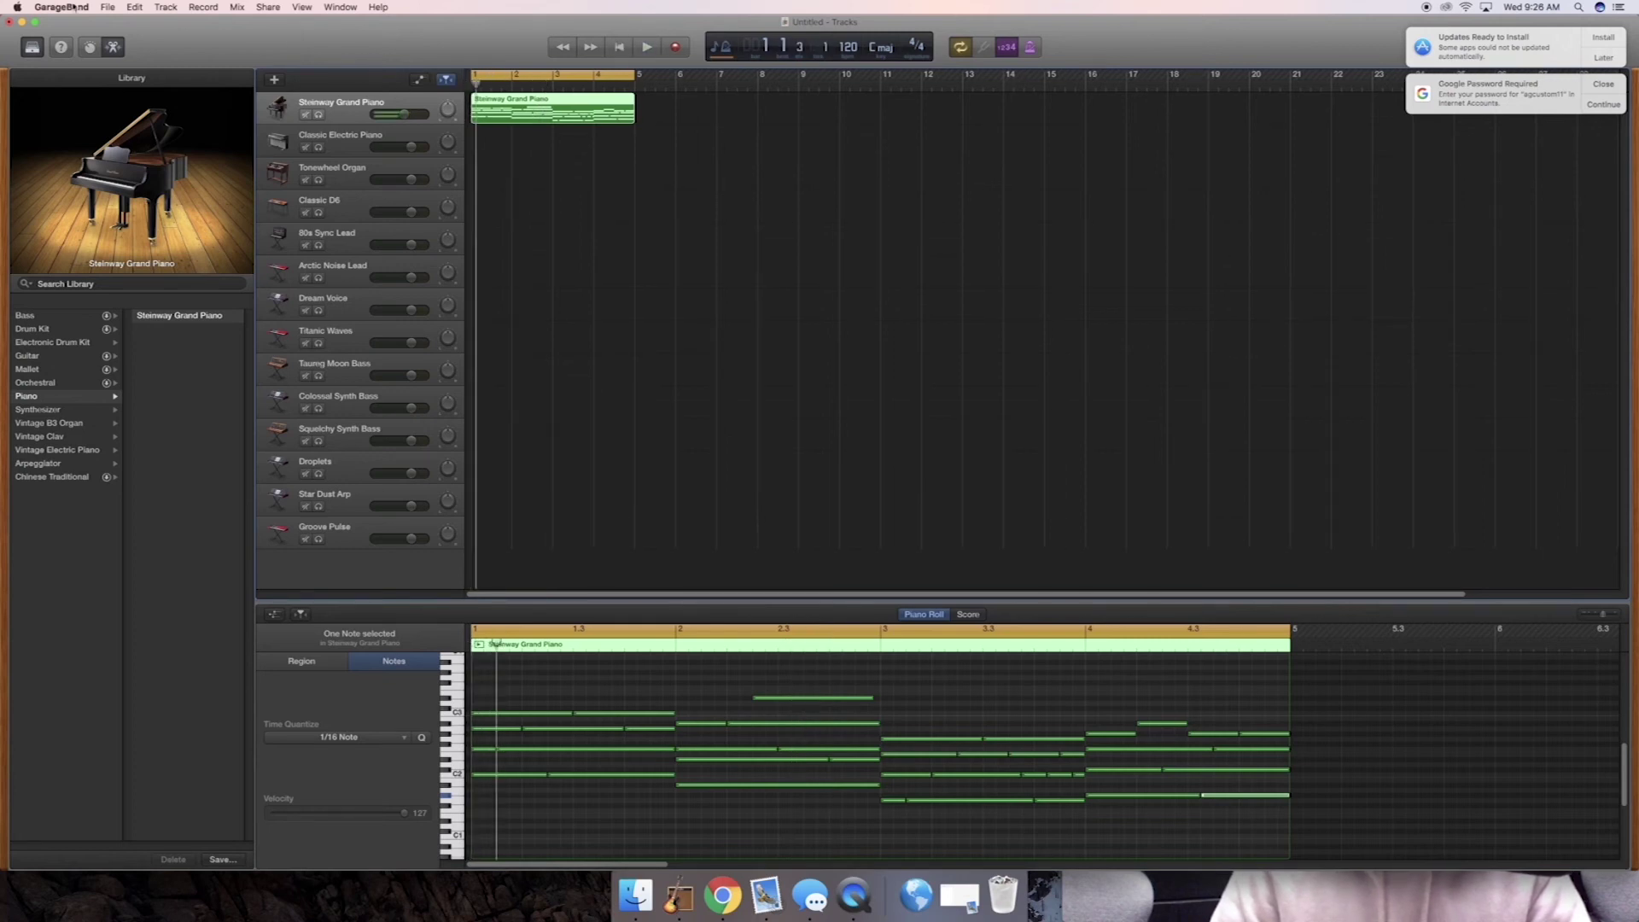
Close the untitled project without saving it
left_click(10, 21)
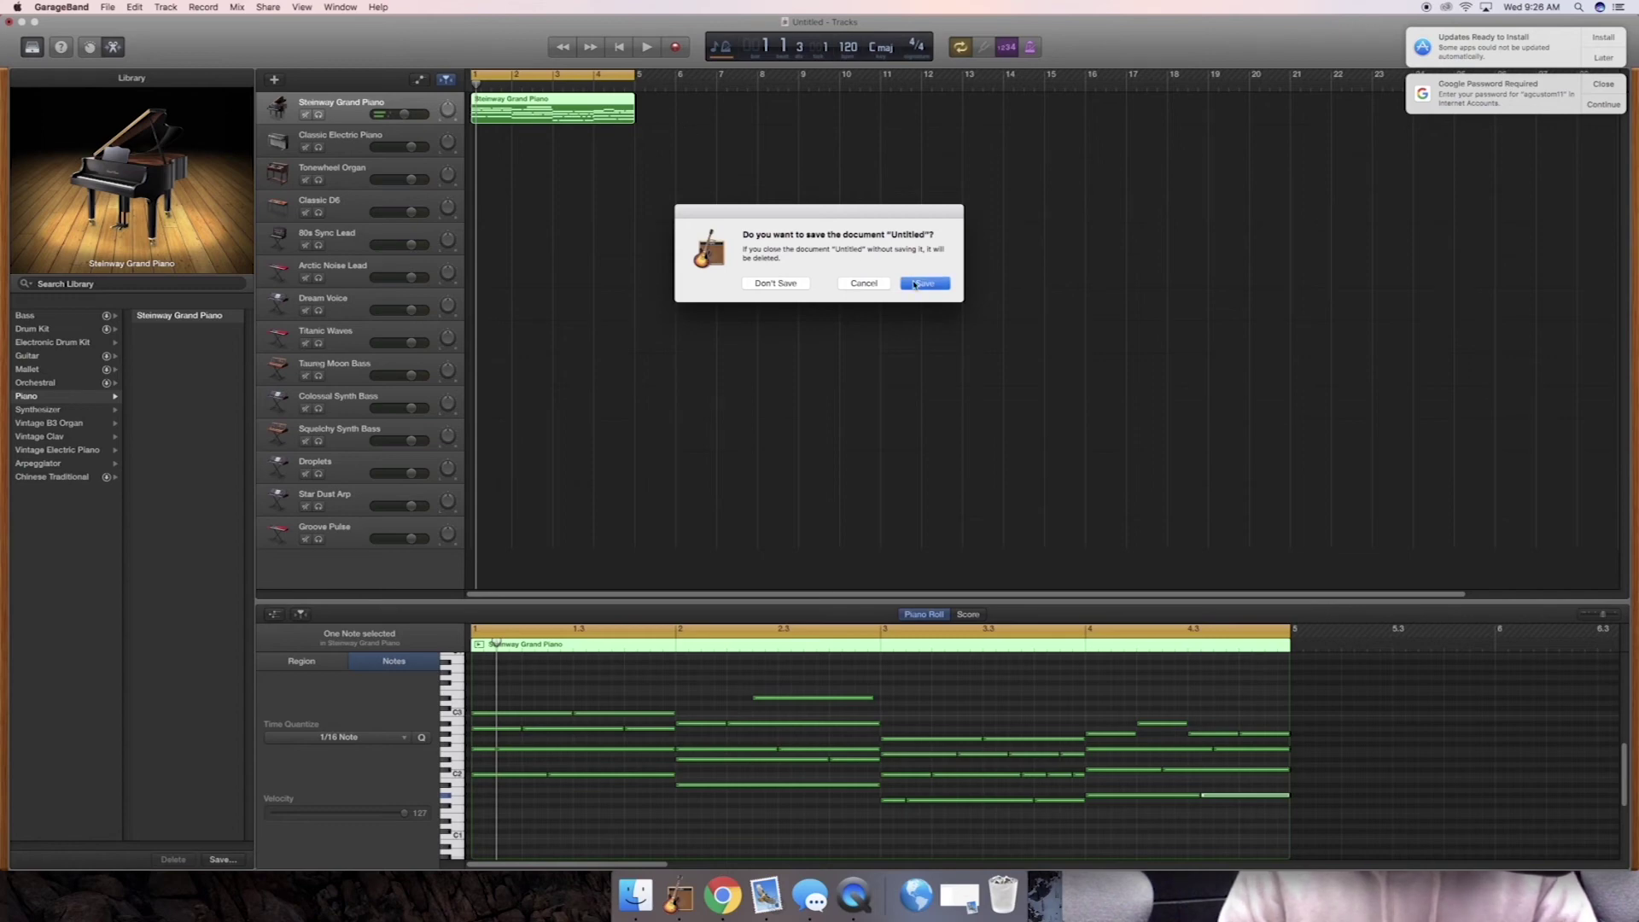
left_click(775, 283)
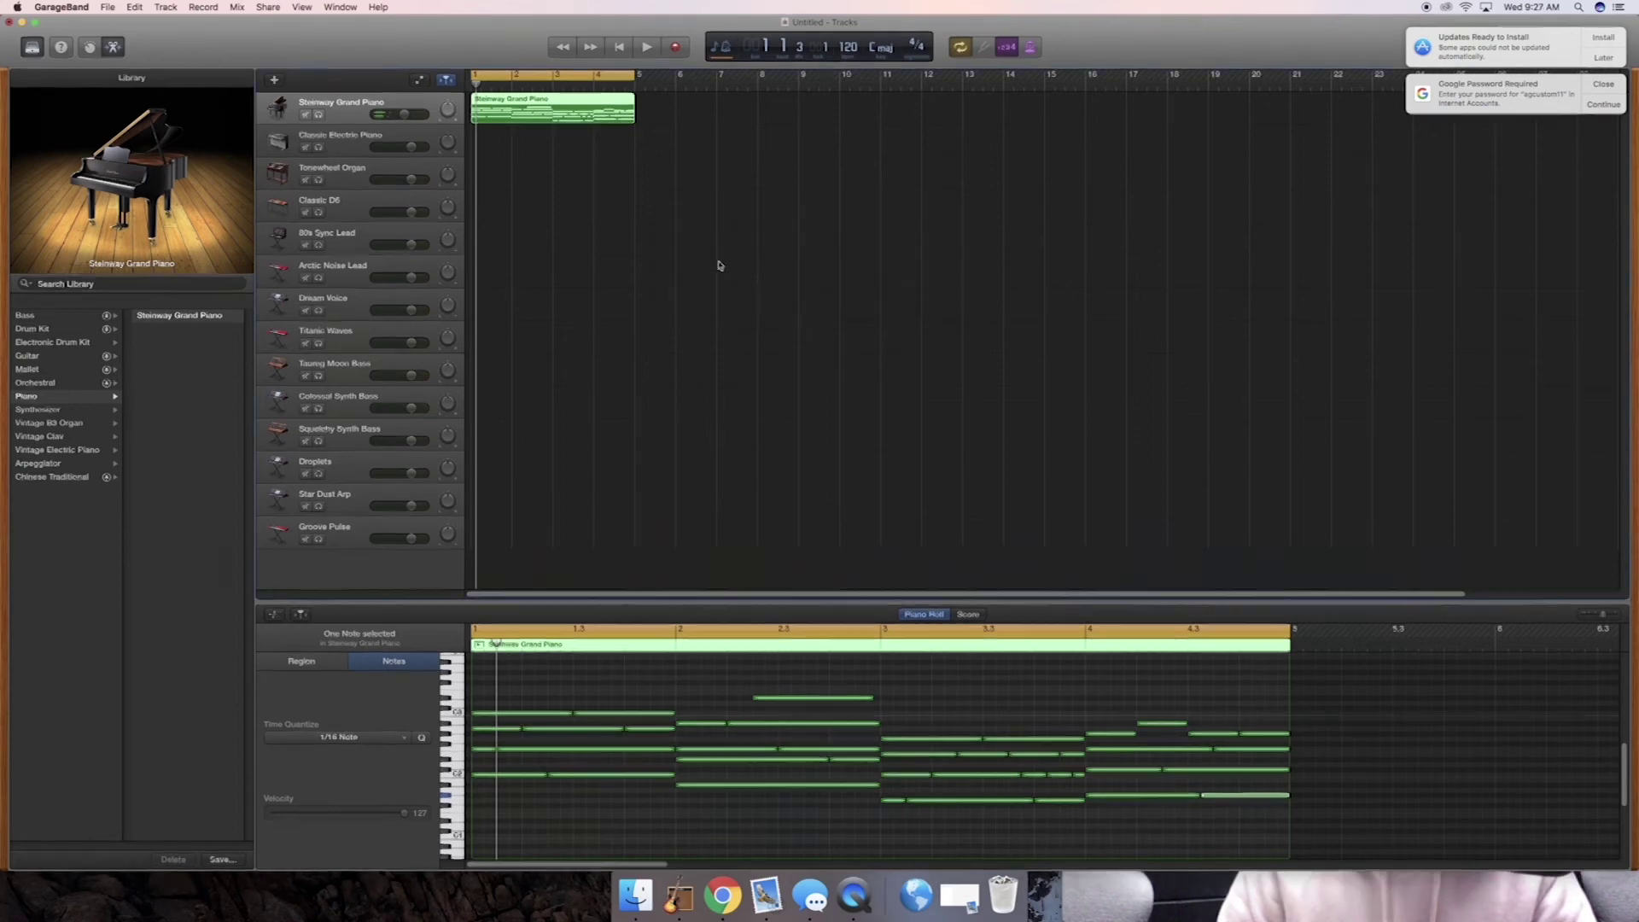
Open the saved weeding project and play it from the start at a higher system volume
left_click(459, 361)
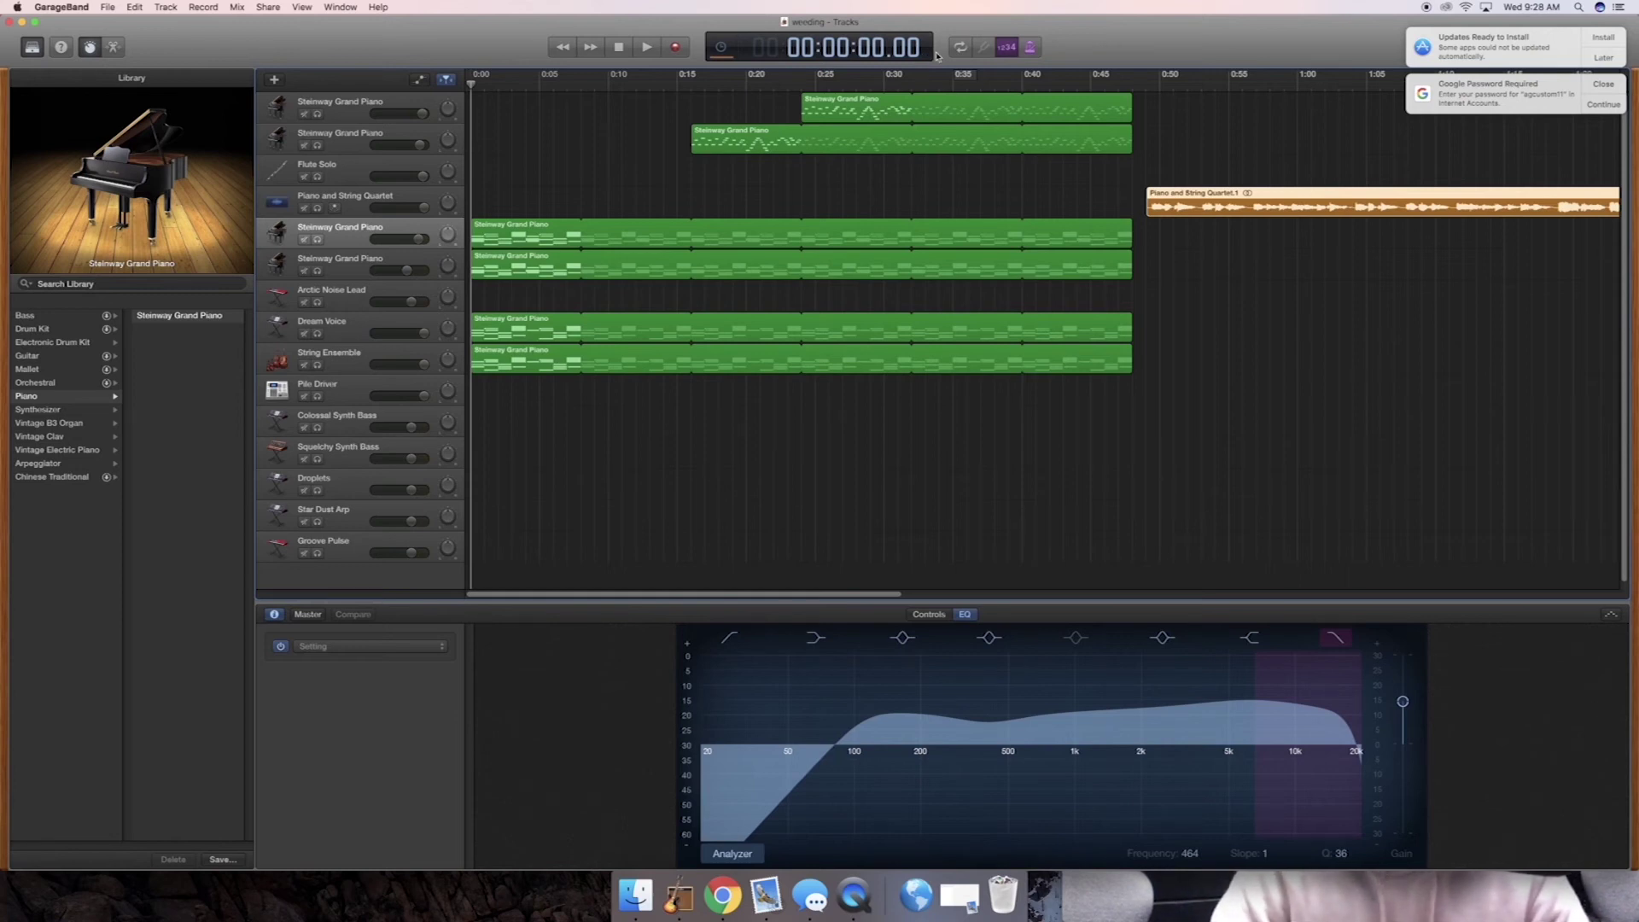
key("space")
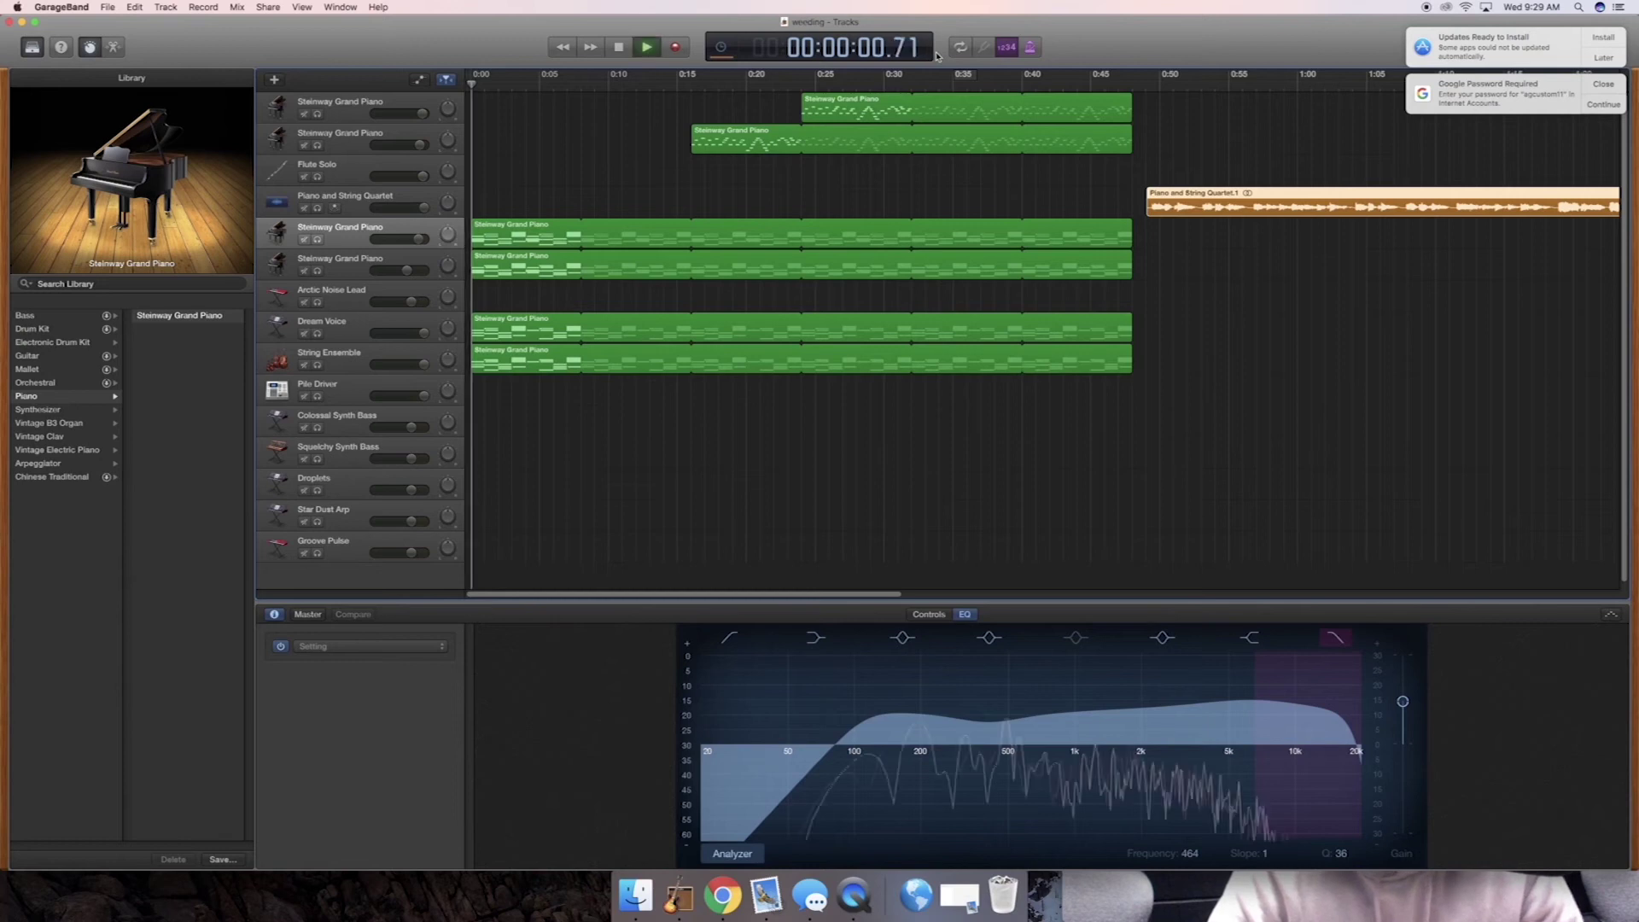
key("XF86AudioRaiseVolume")
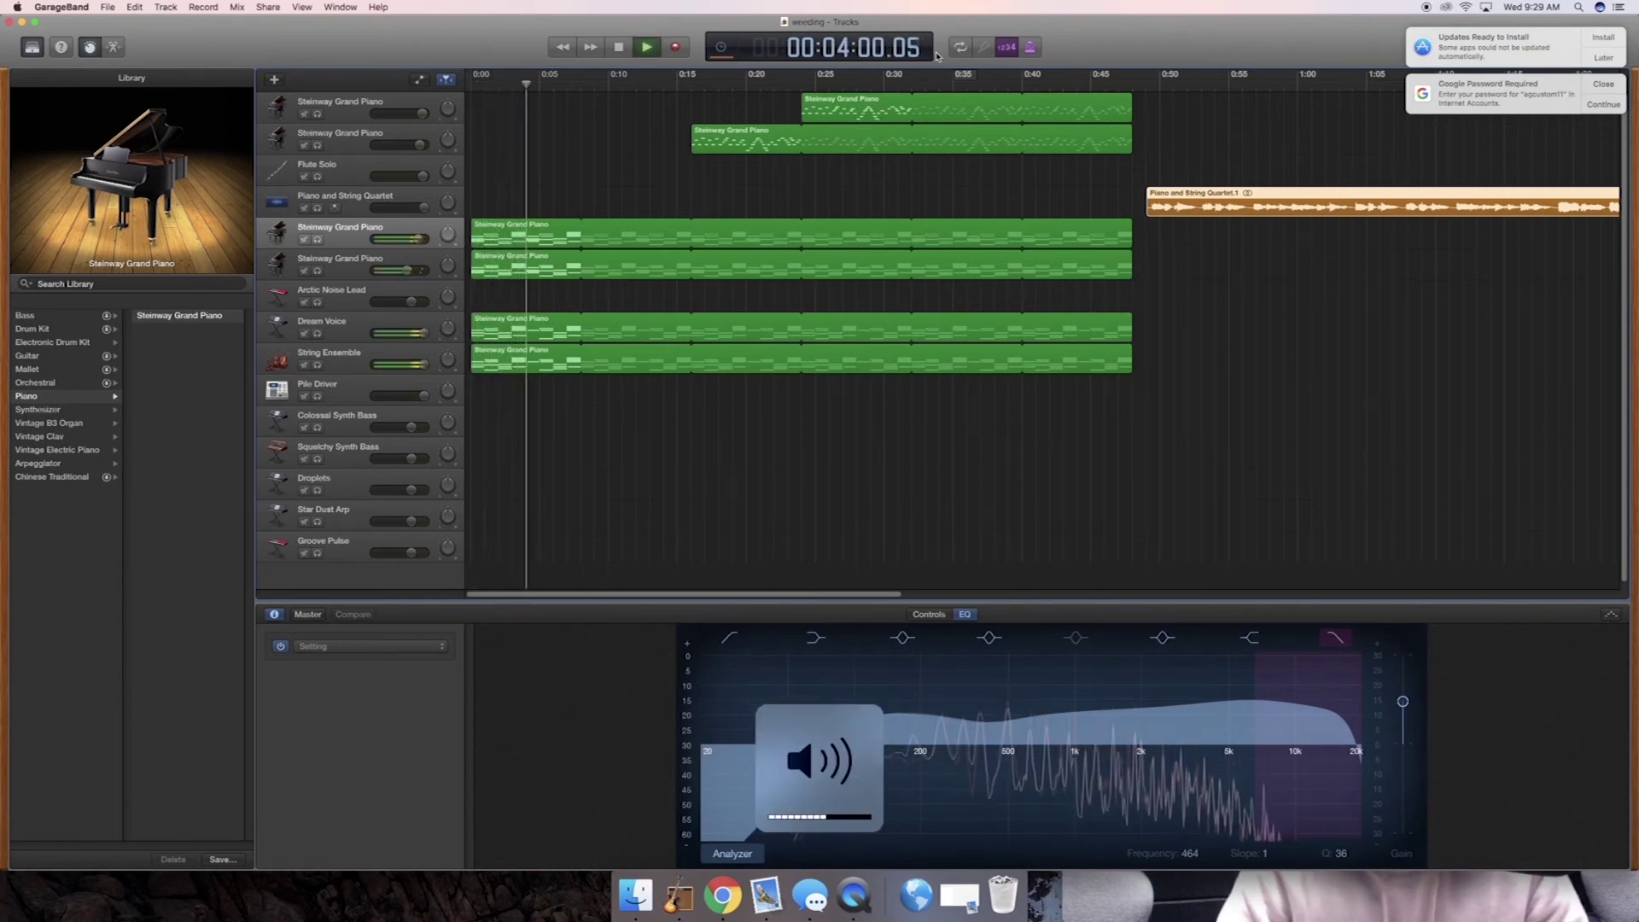
key("XF86AudioRaiseVolume")
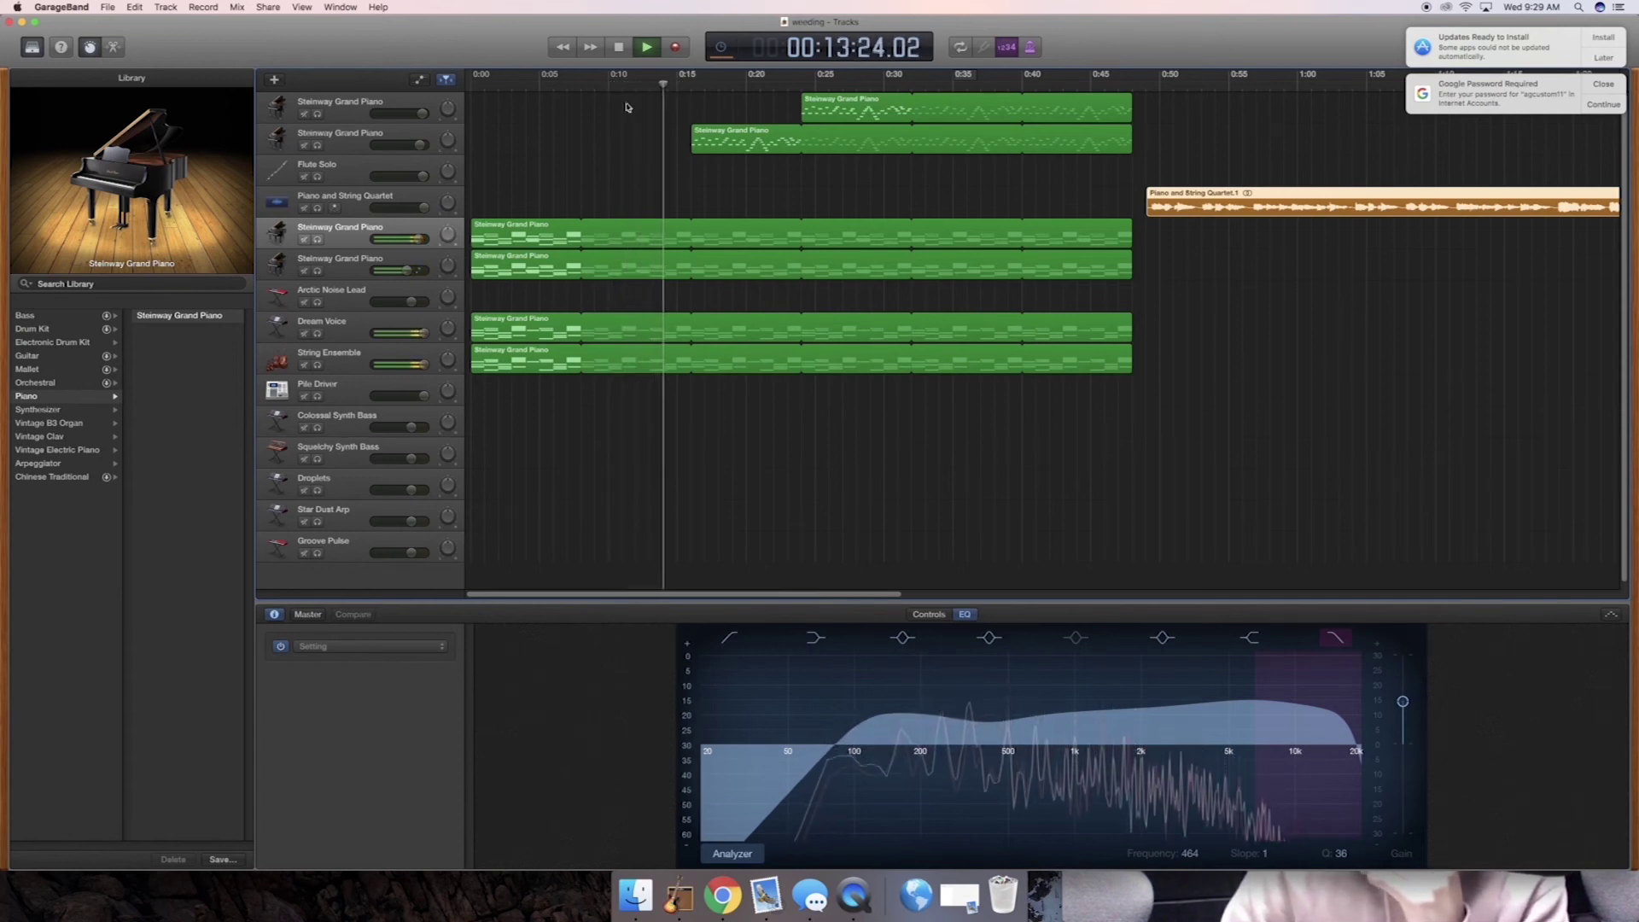
Show the second Steinway Grand Piano track's melody in the piano roll, follow its notes during playback, and stop
left_click(396, 128)
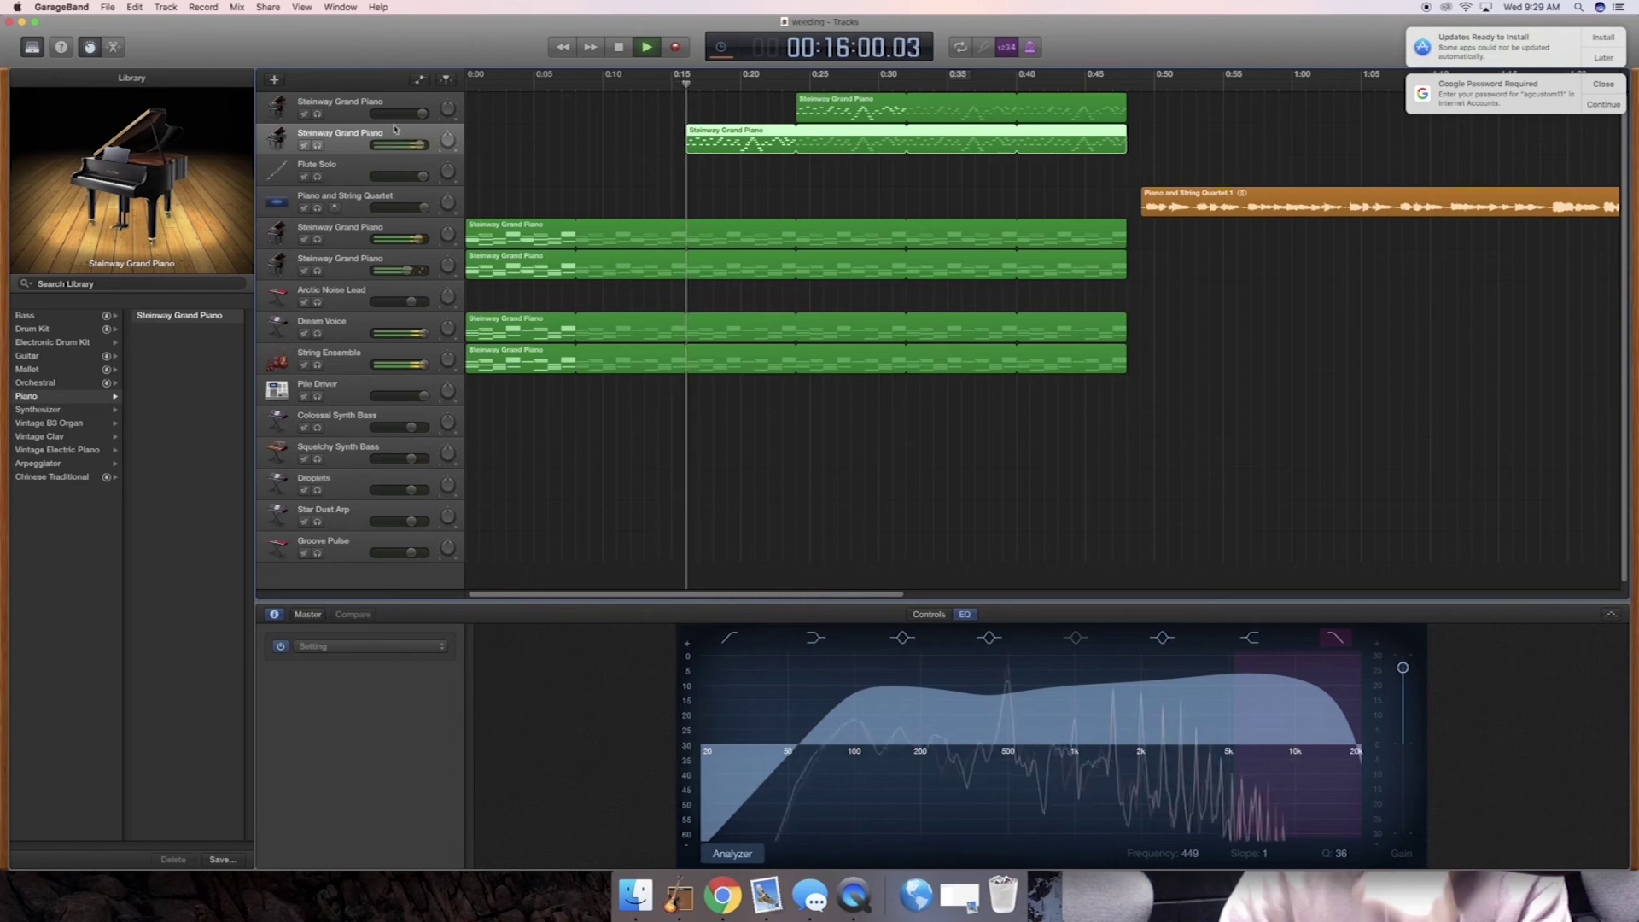
key("e")
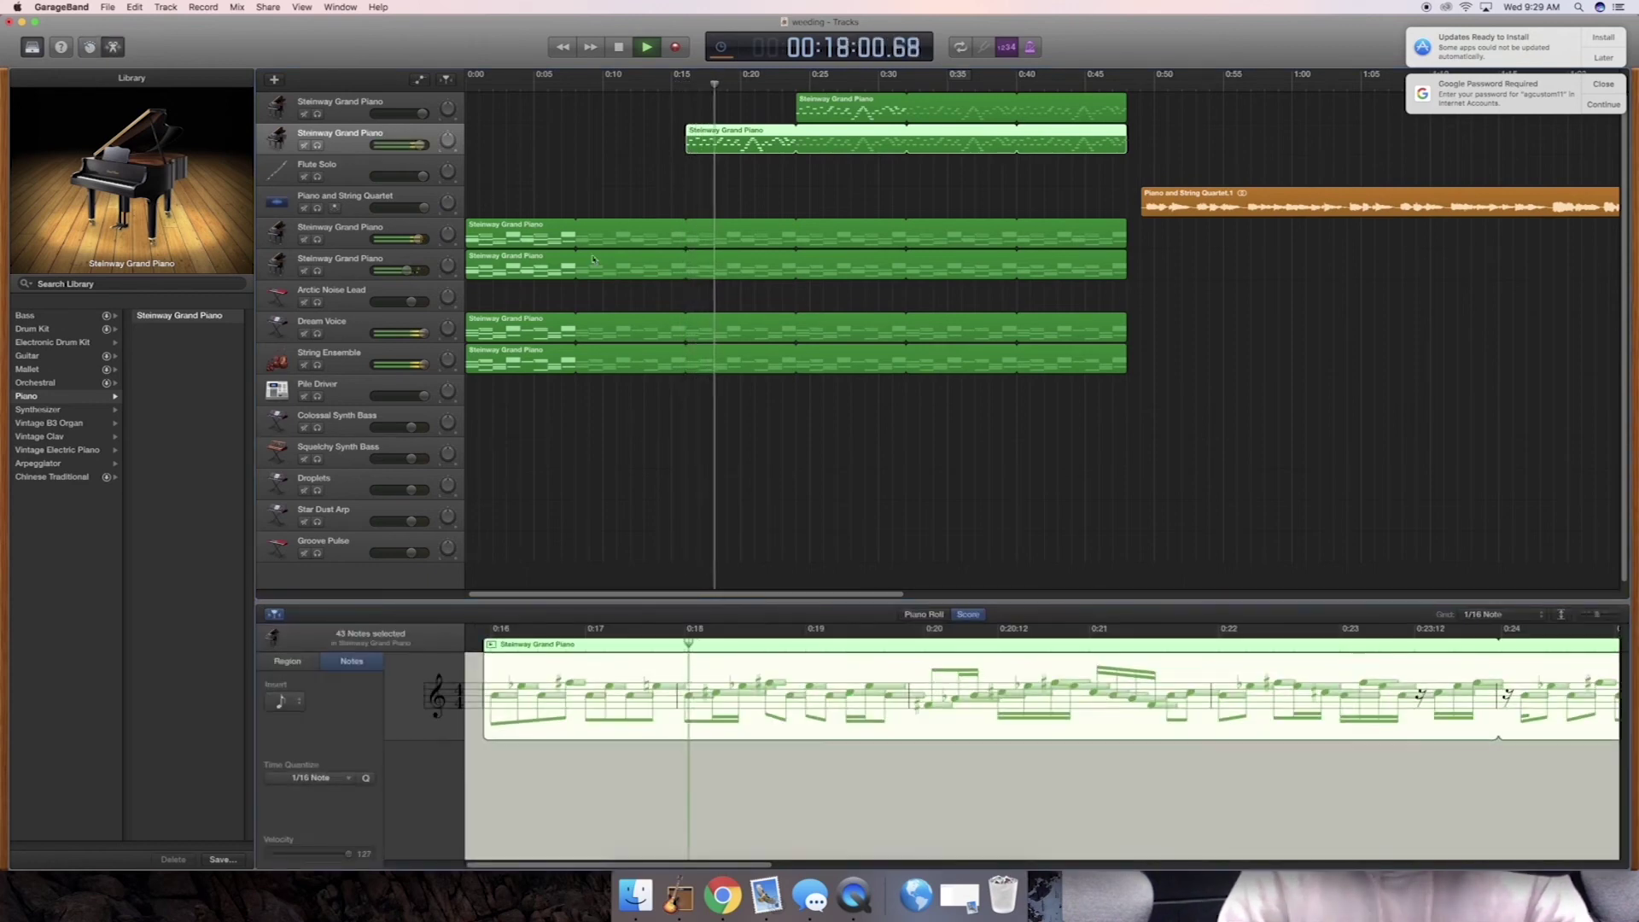
left_click(936, 614)
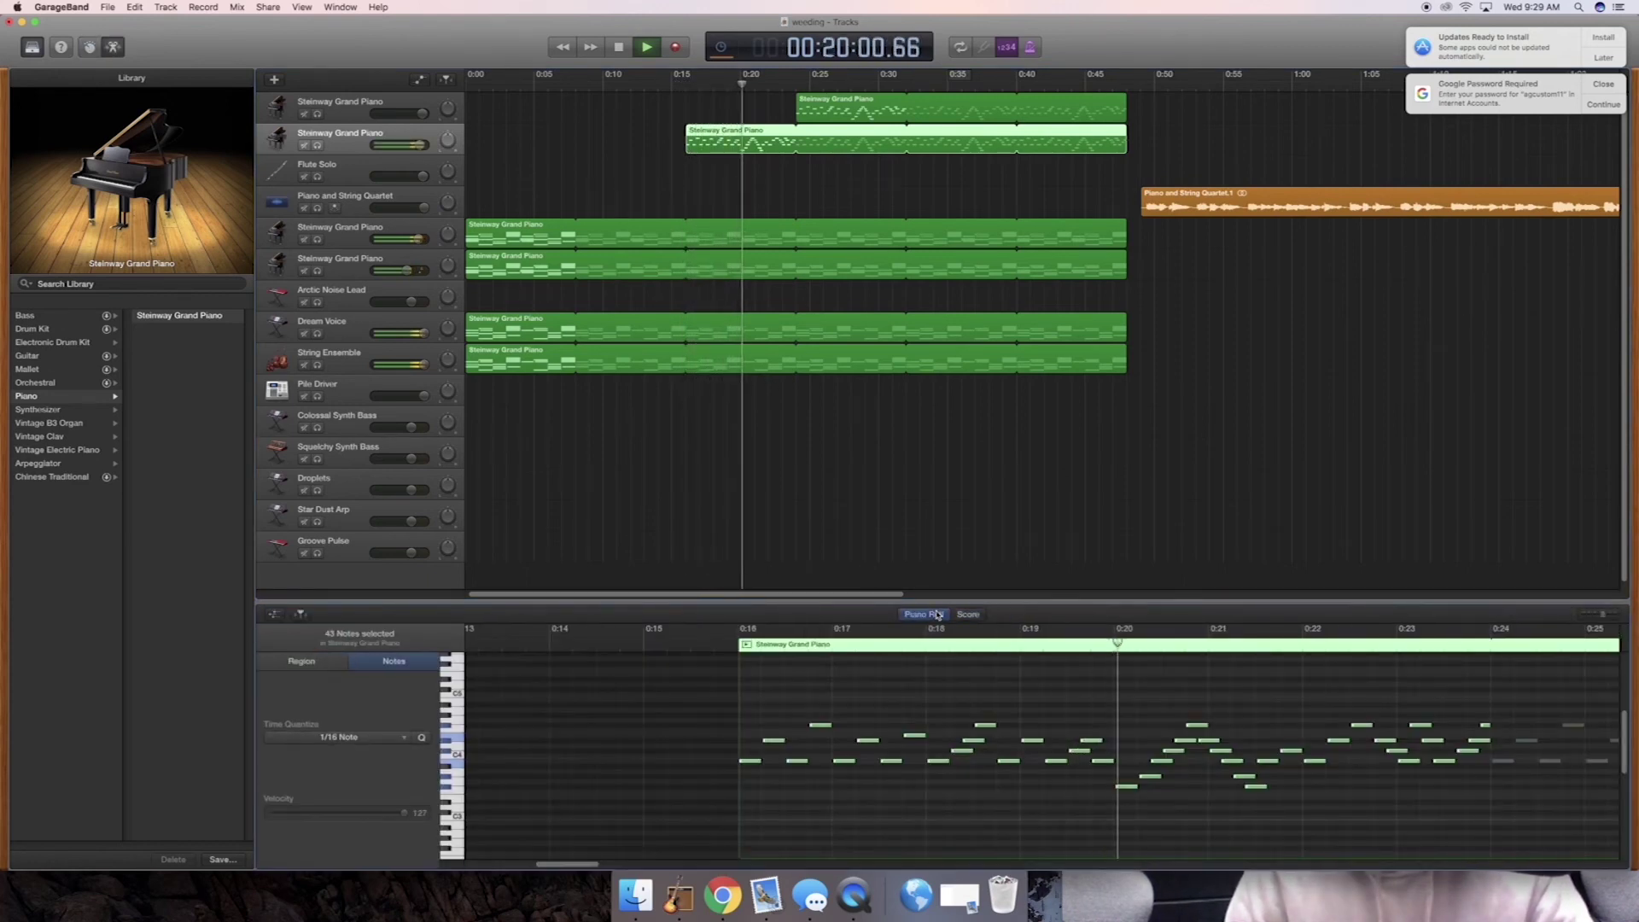
left_click_drag(580, 866, 611, 865)
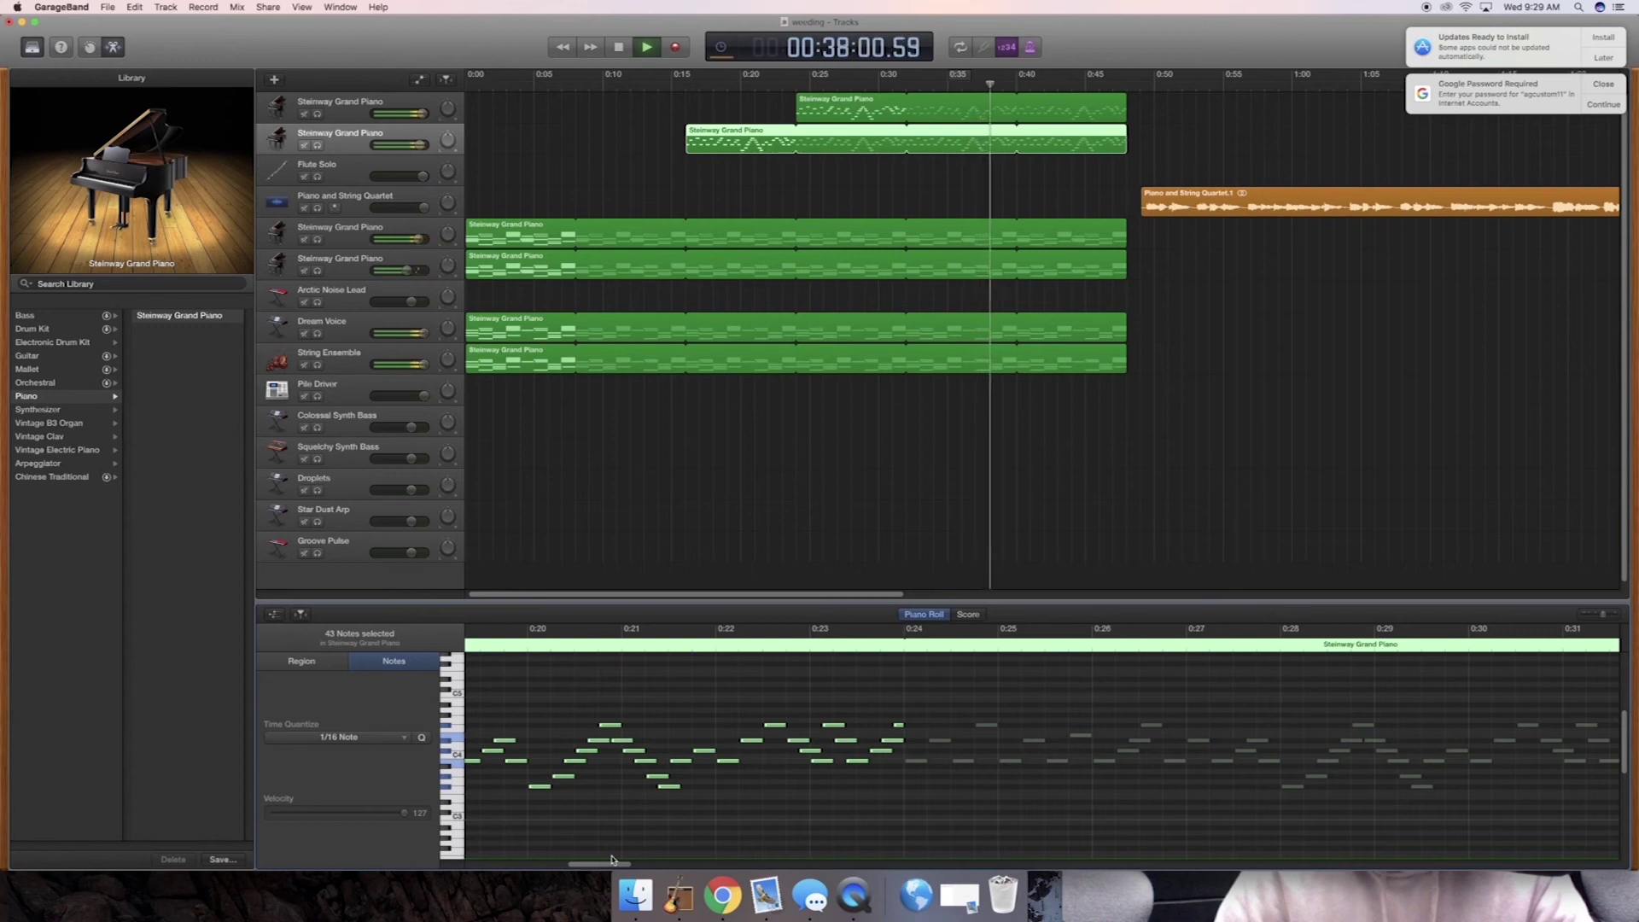
key("space")
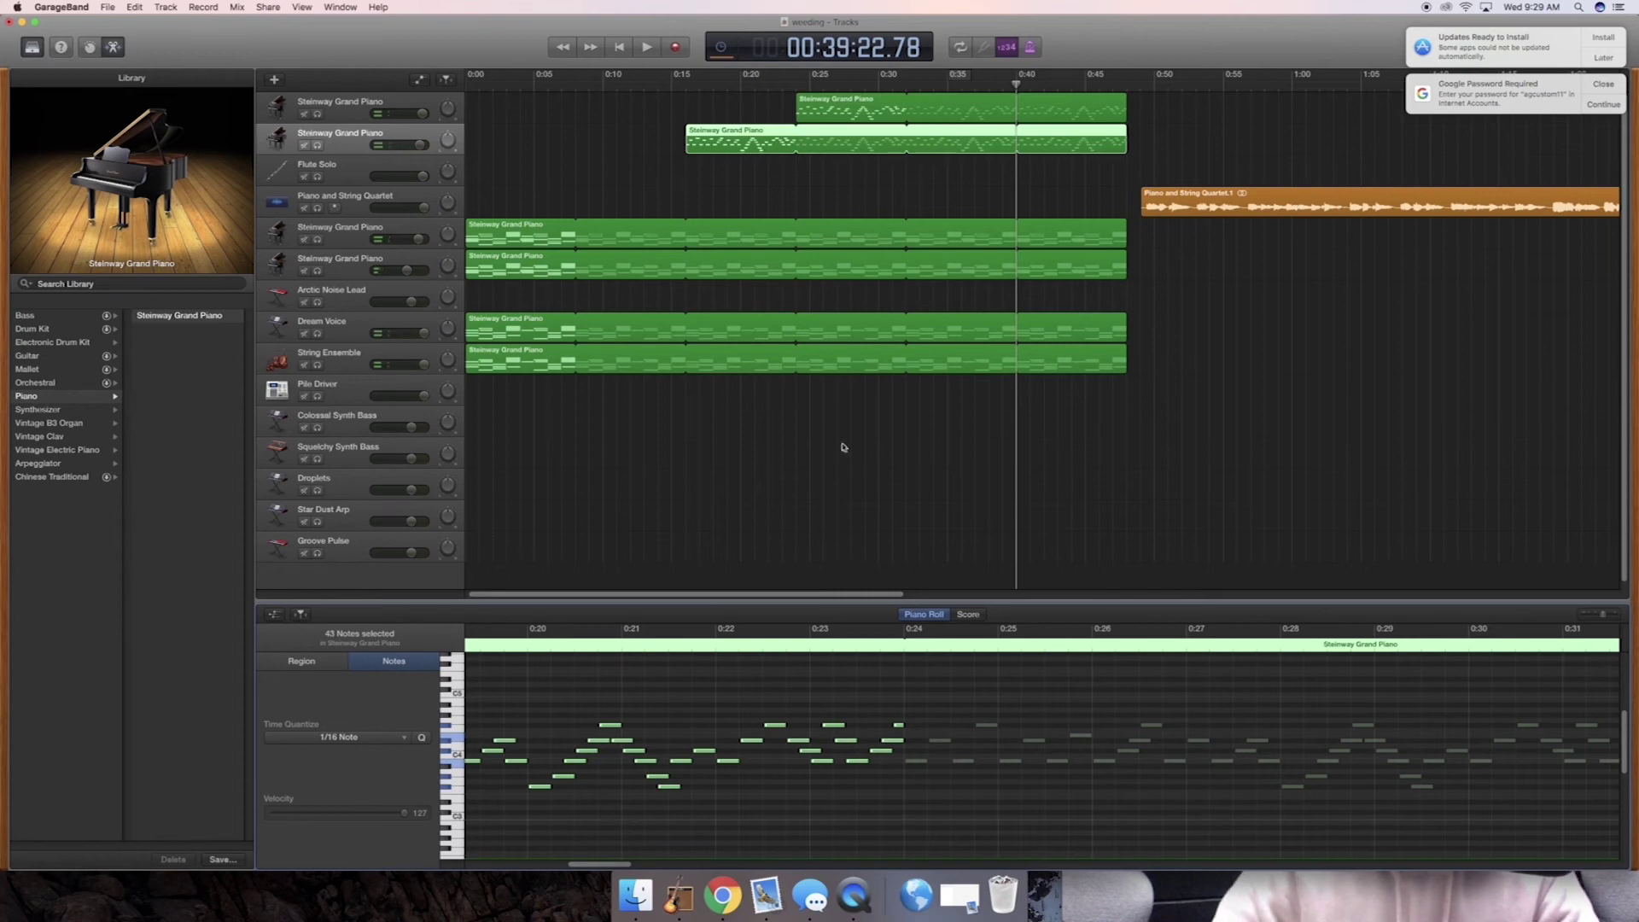
left_click_drag(1073, 58, 999, 28)
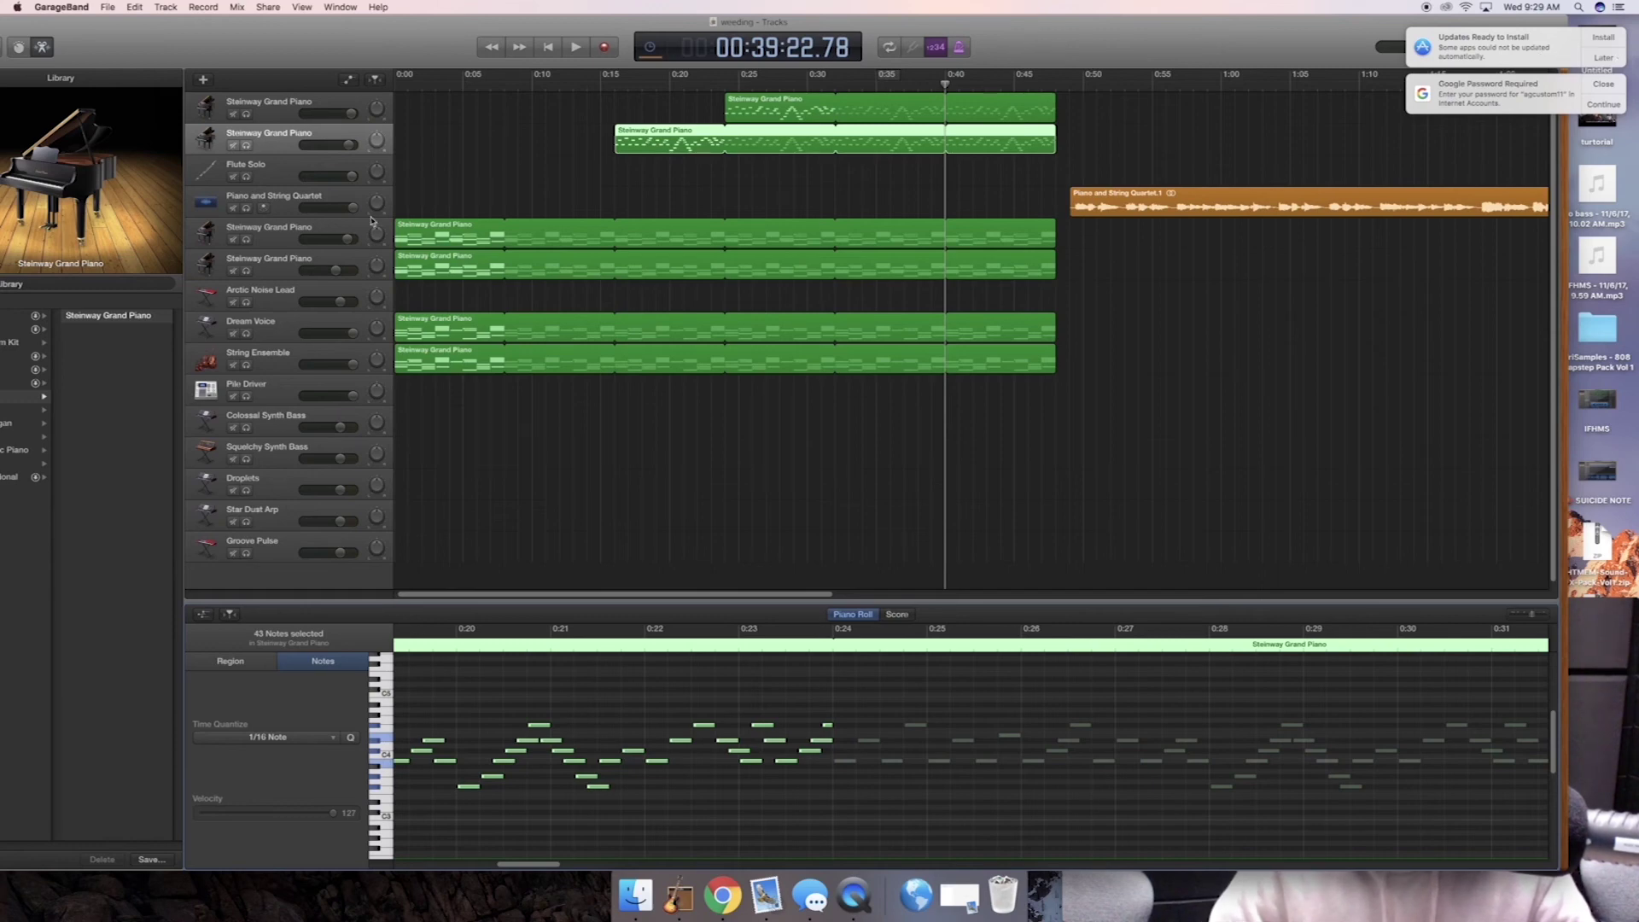
left_click_drag(1189, 44, 1070, 53)
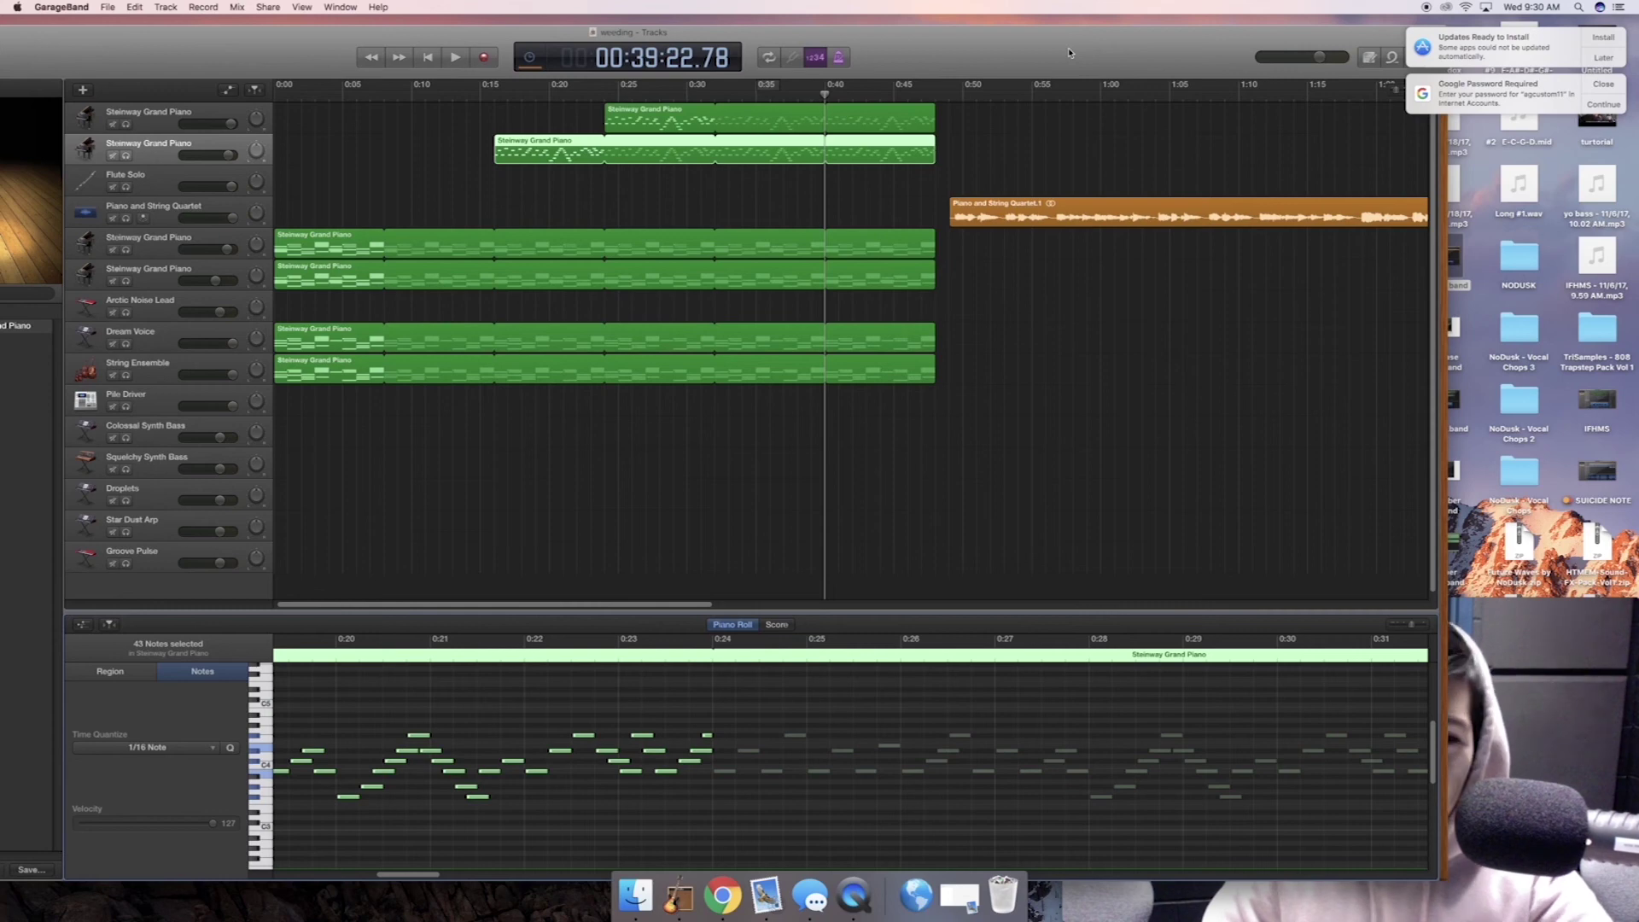
mouse_move(1070, 53)
left_mouse_down()
mouse_move(1281, 39)
mouse_move(1043, 36)
left_mouse_up()
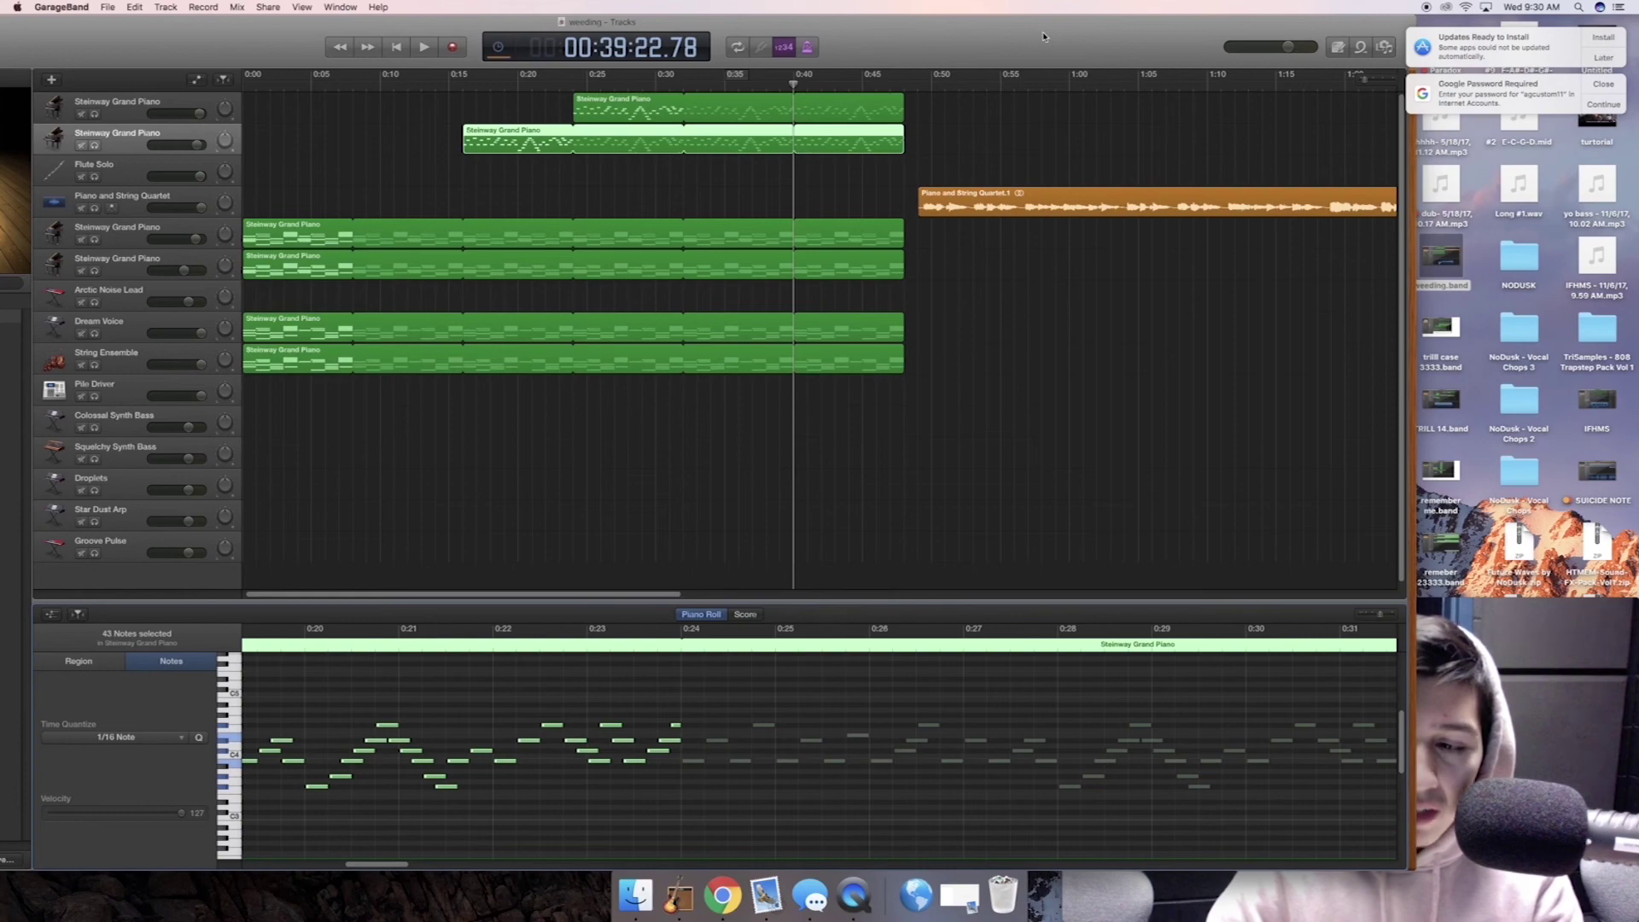
left_click_drag(1048, 36, 1288, 100)
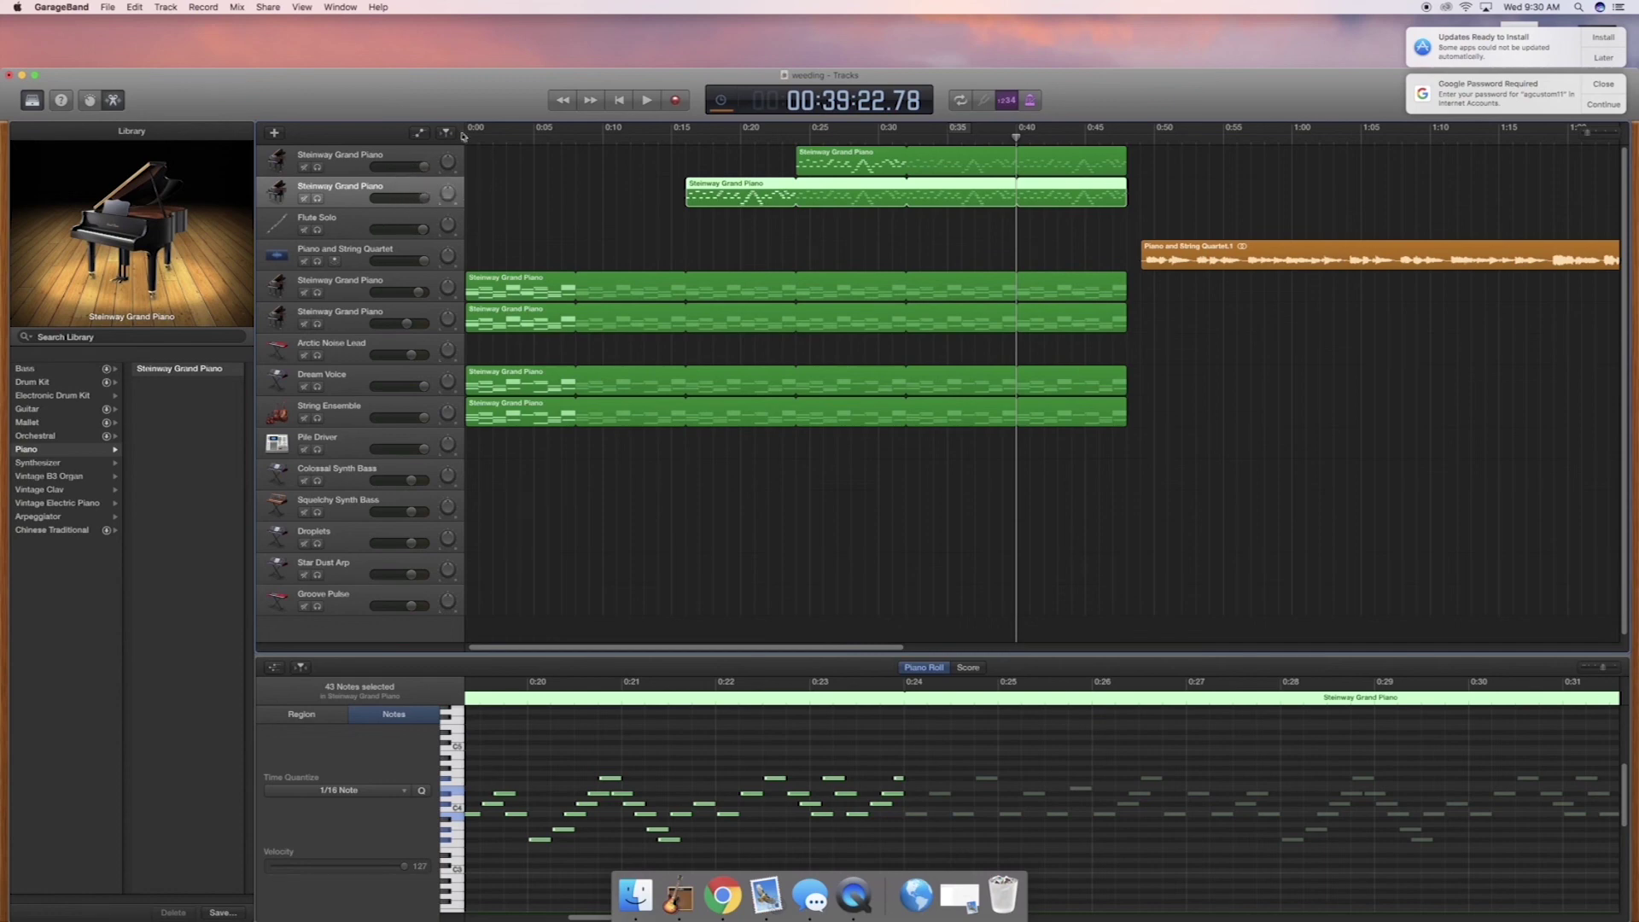
left_click_drag(506, 88, 499, 35)
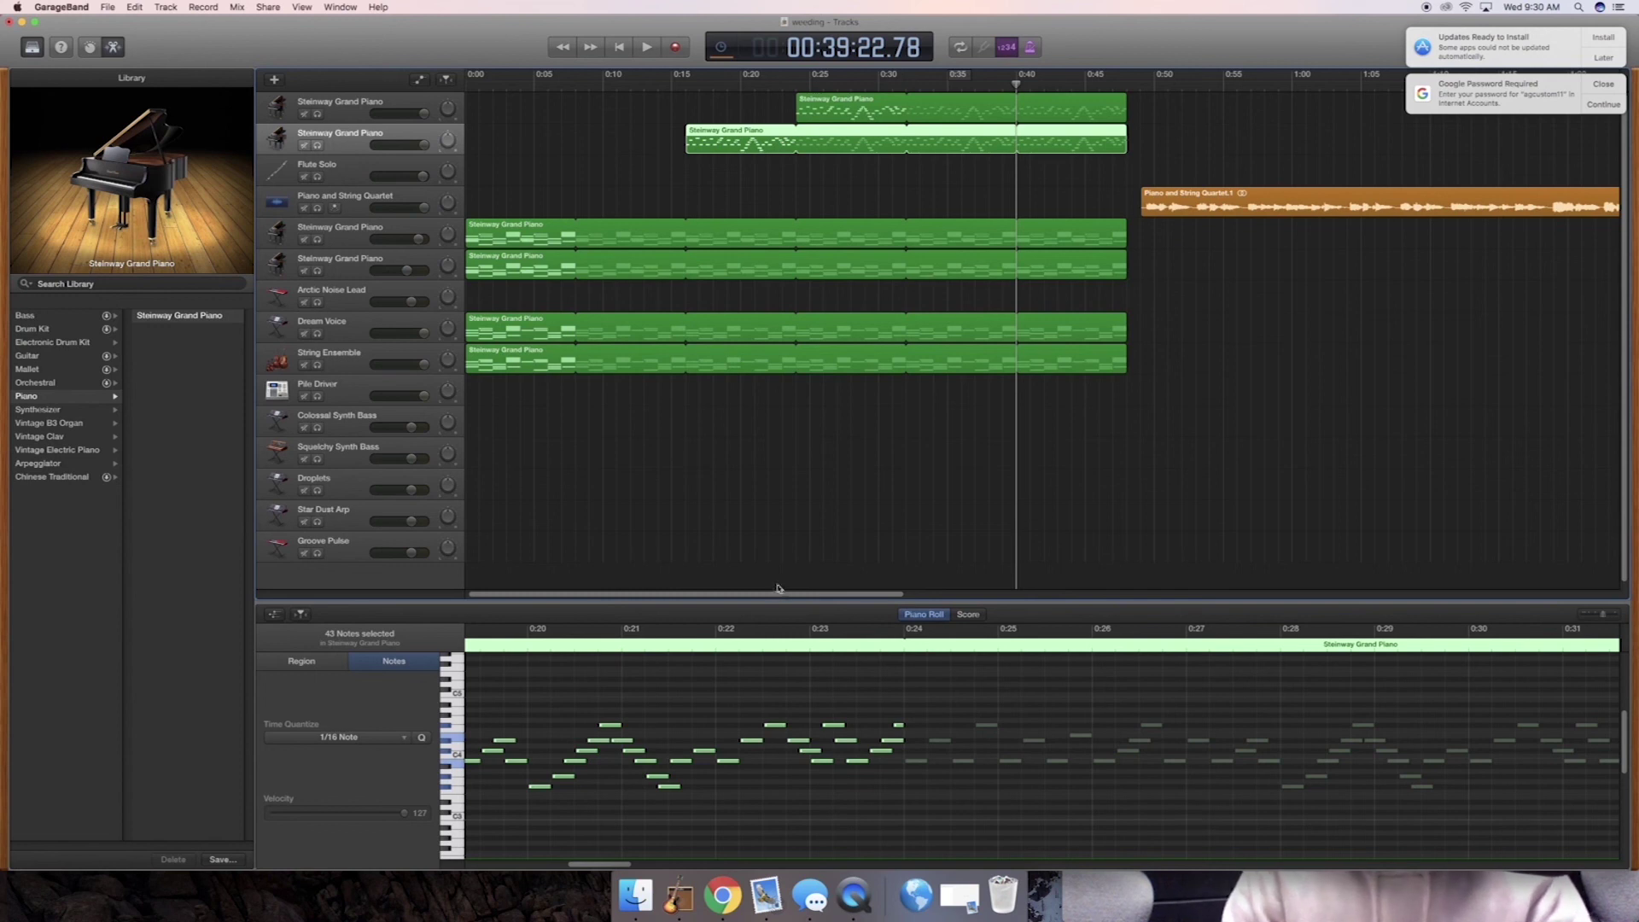
Close the weeding project and save its changes
left_click_drag(784, 597, 689, 581)
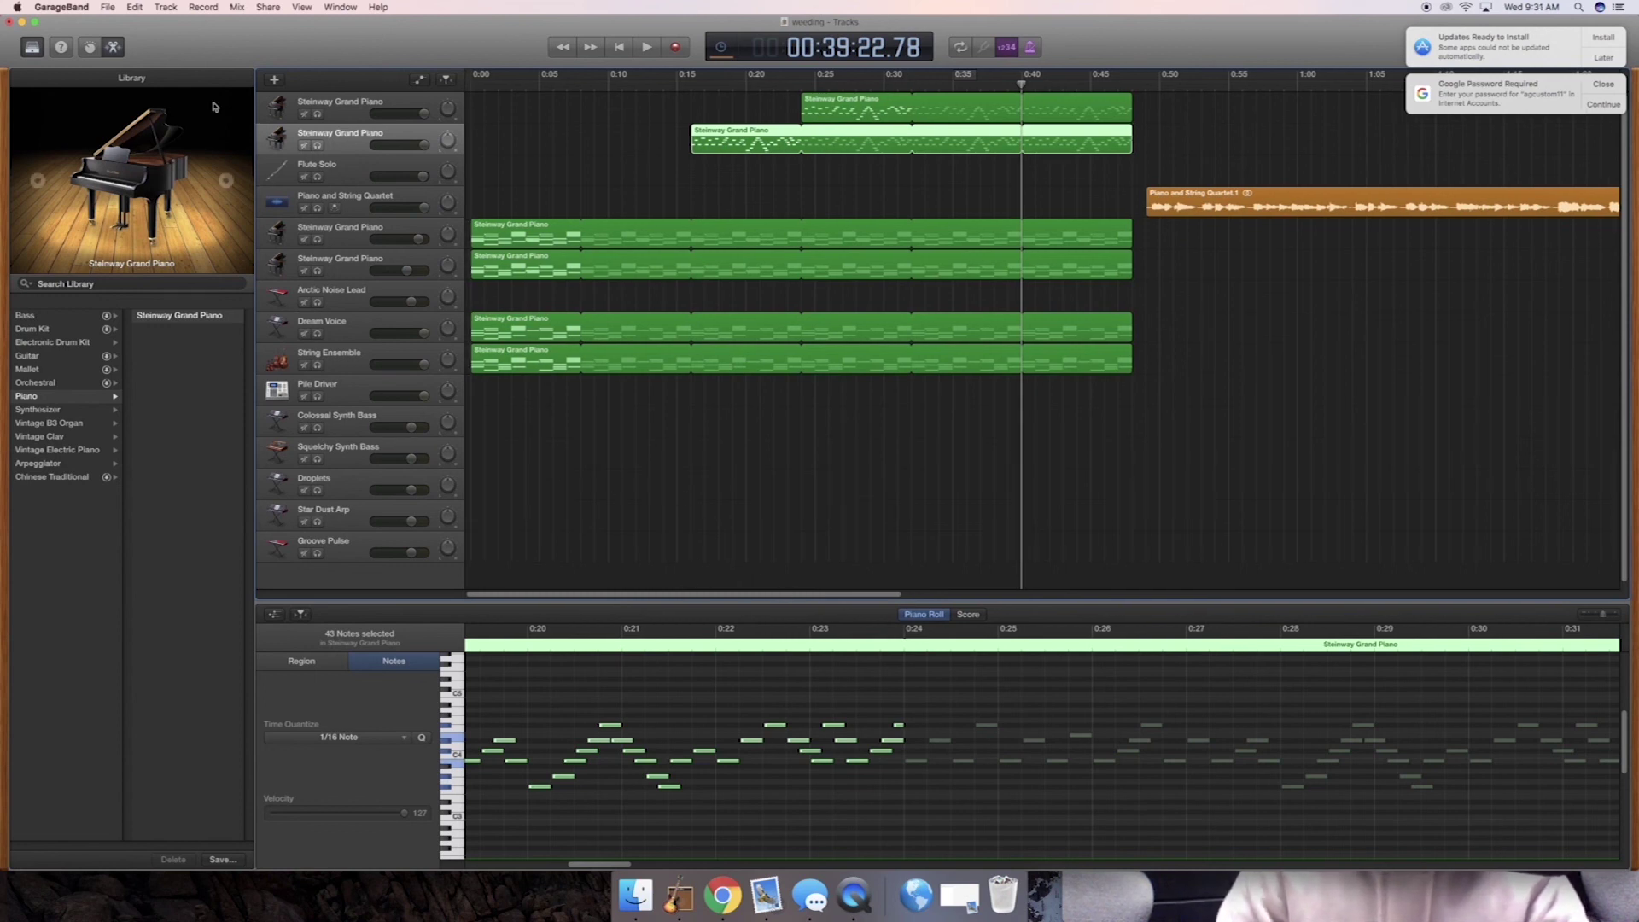
left_click(9, 21)
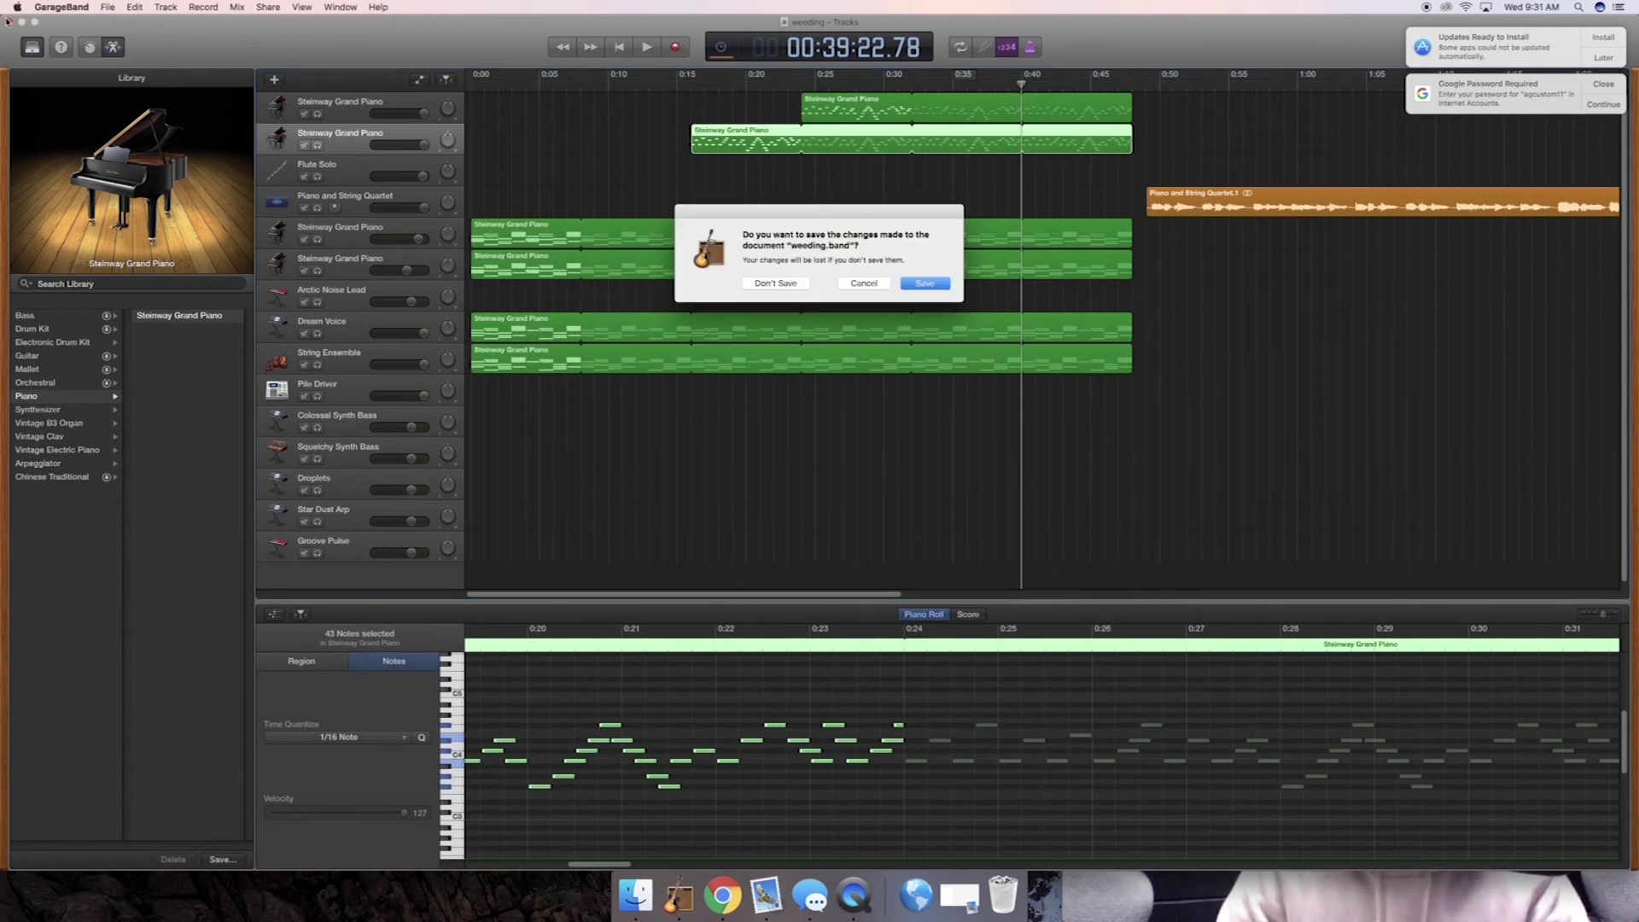
left_click(928, 283)
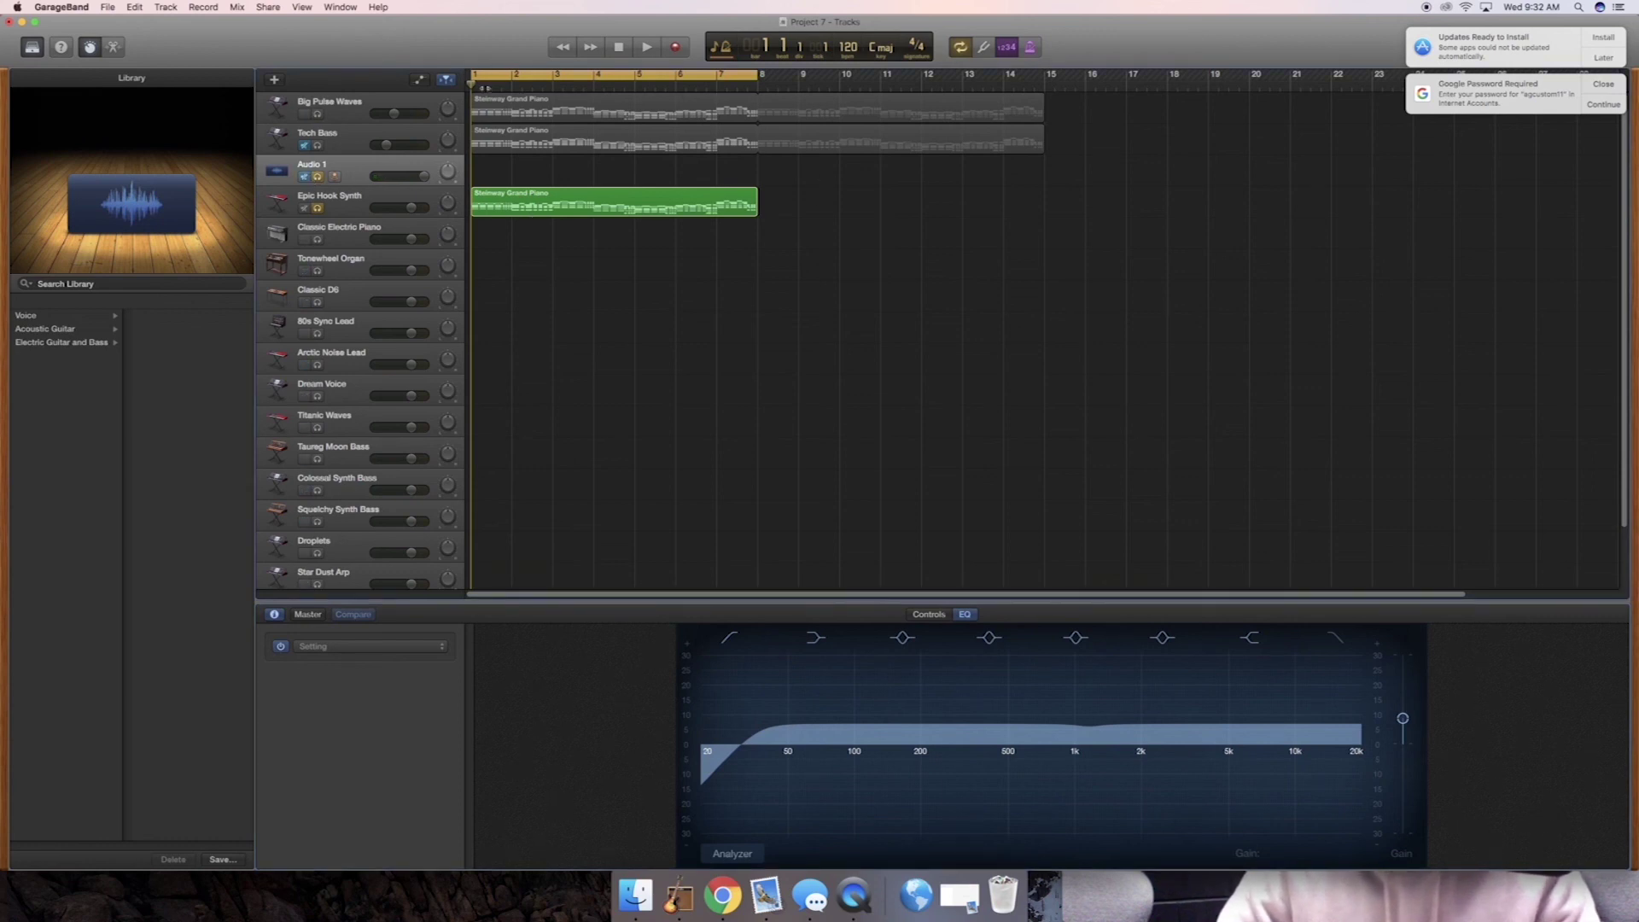
Mute the Epic Hook Synth track, and solo Tech Bass and Big Pulse Waves while playing the project at a higher volume
left_click(306, 209)
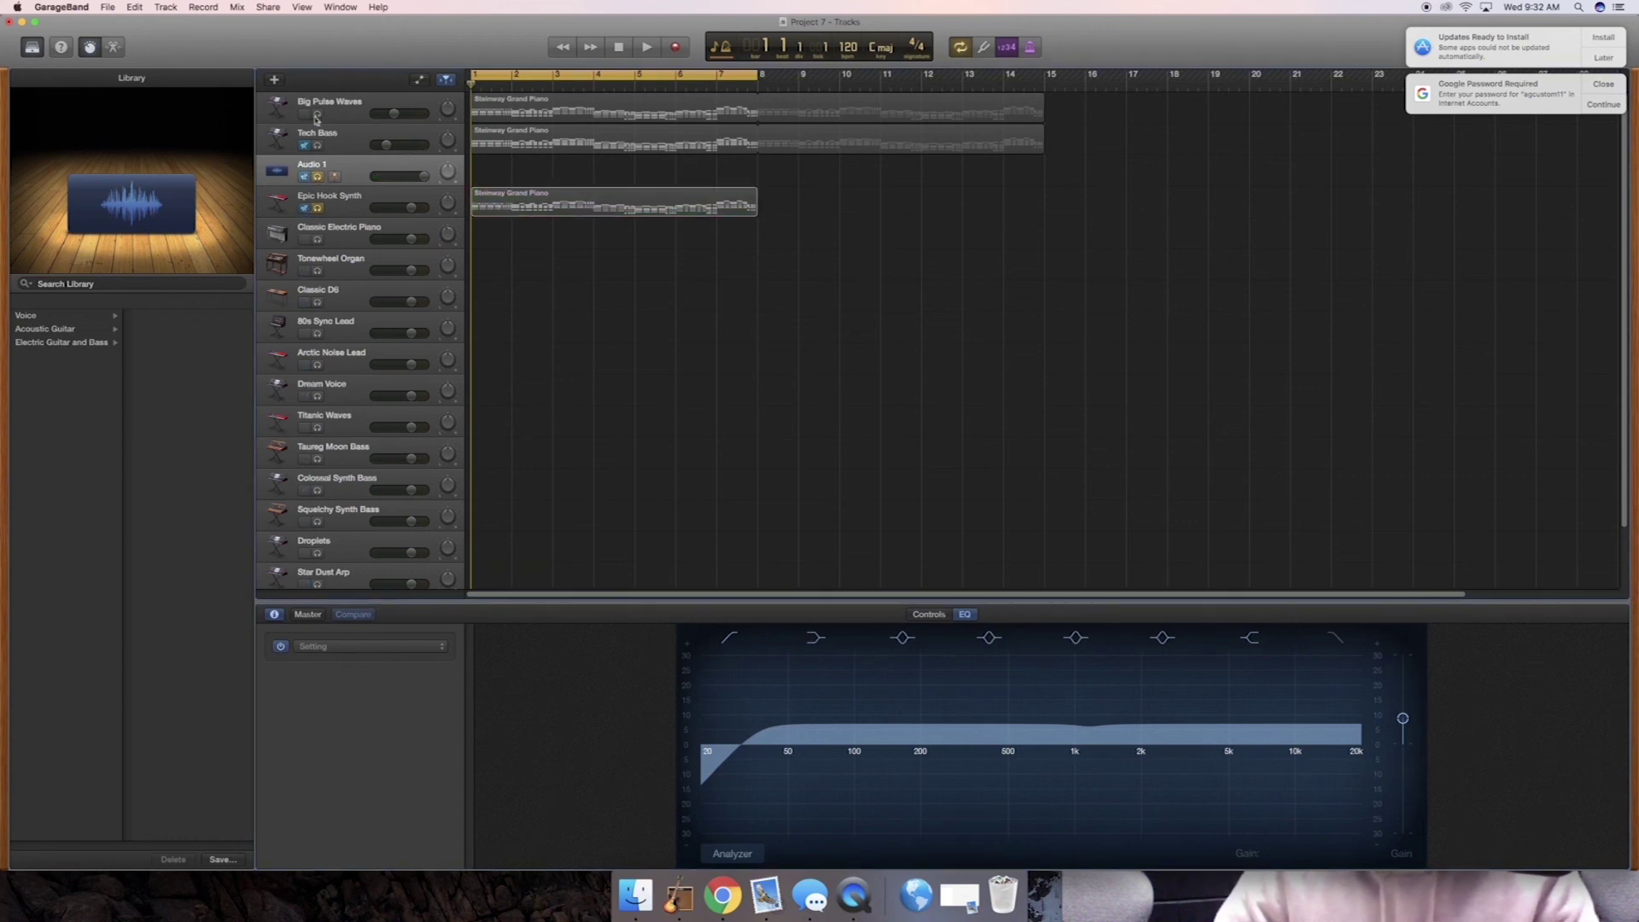
left_click(315, 149)
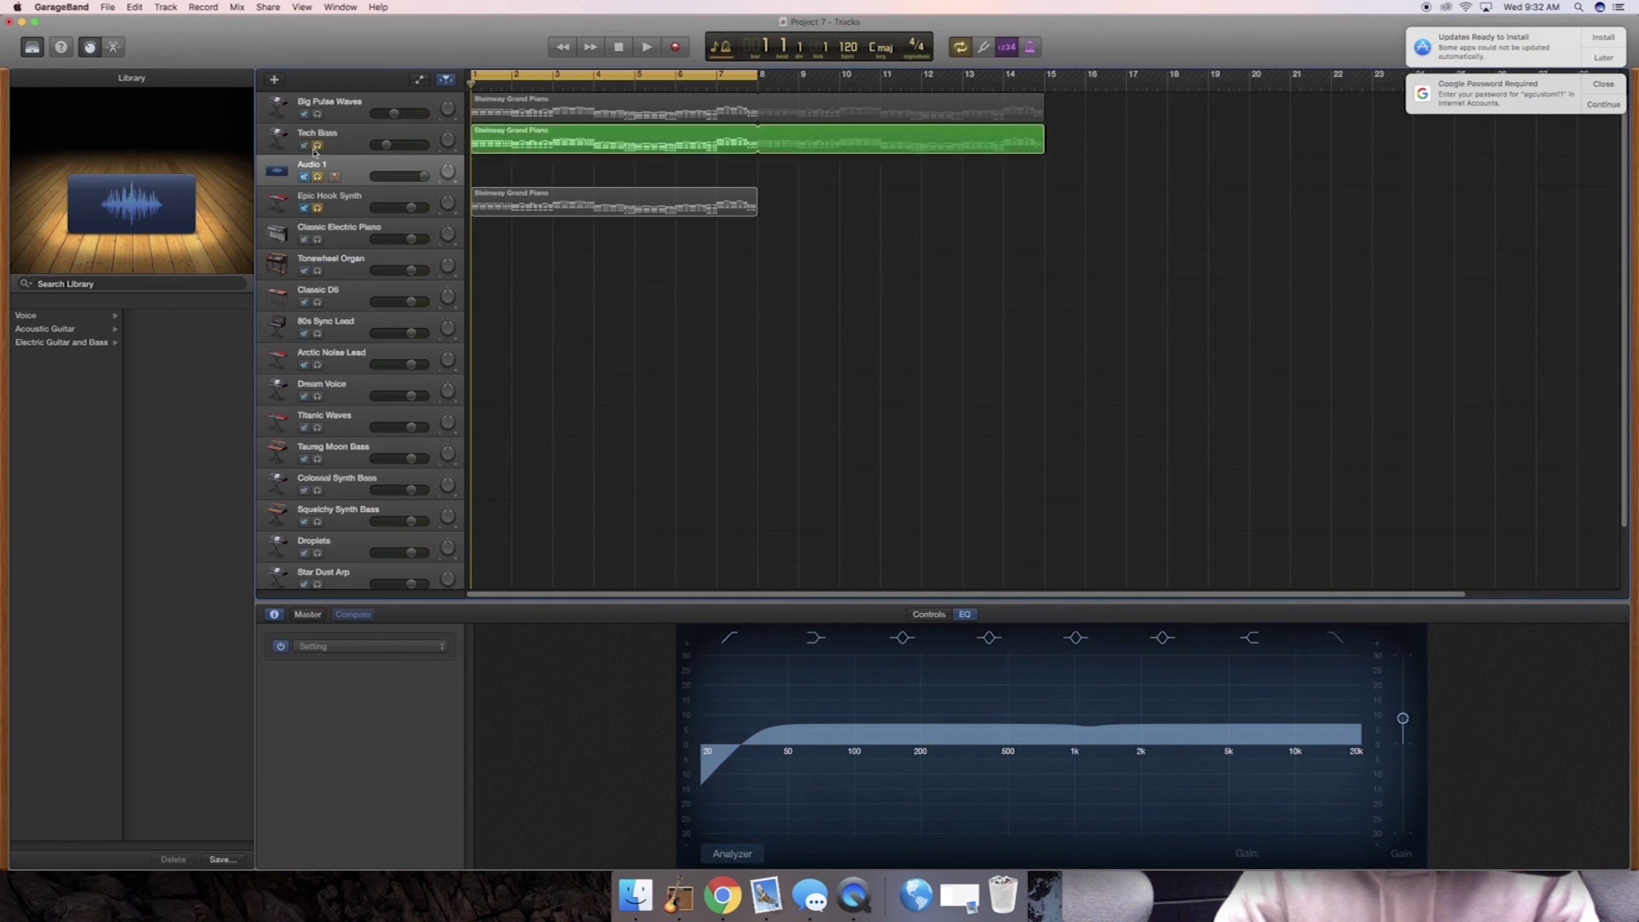
key("space")
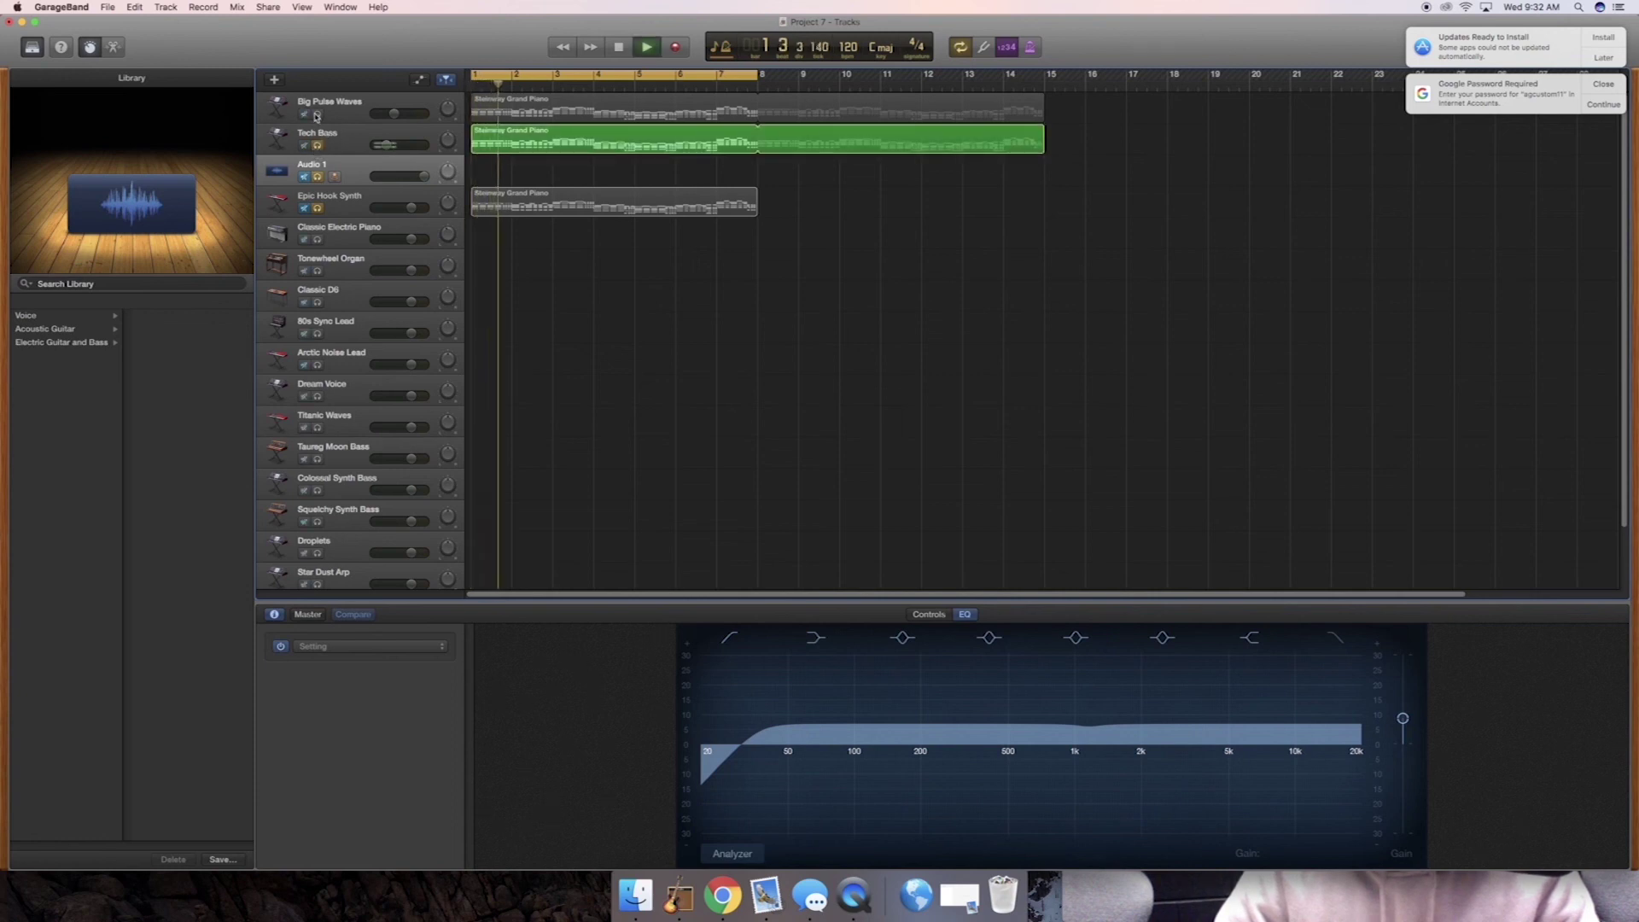
left_click(317, 114)
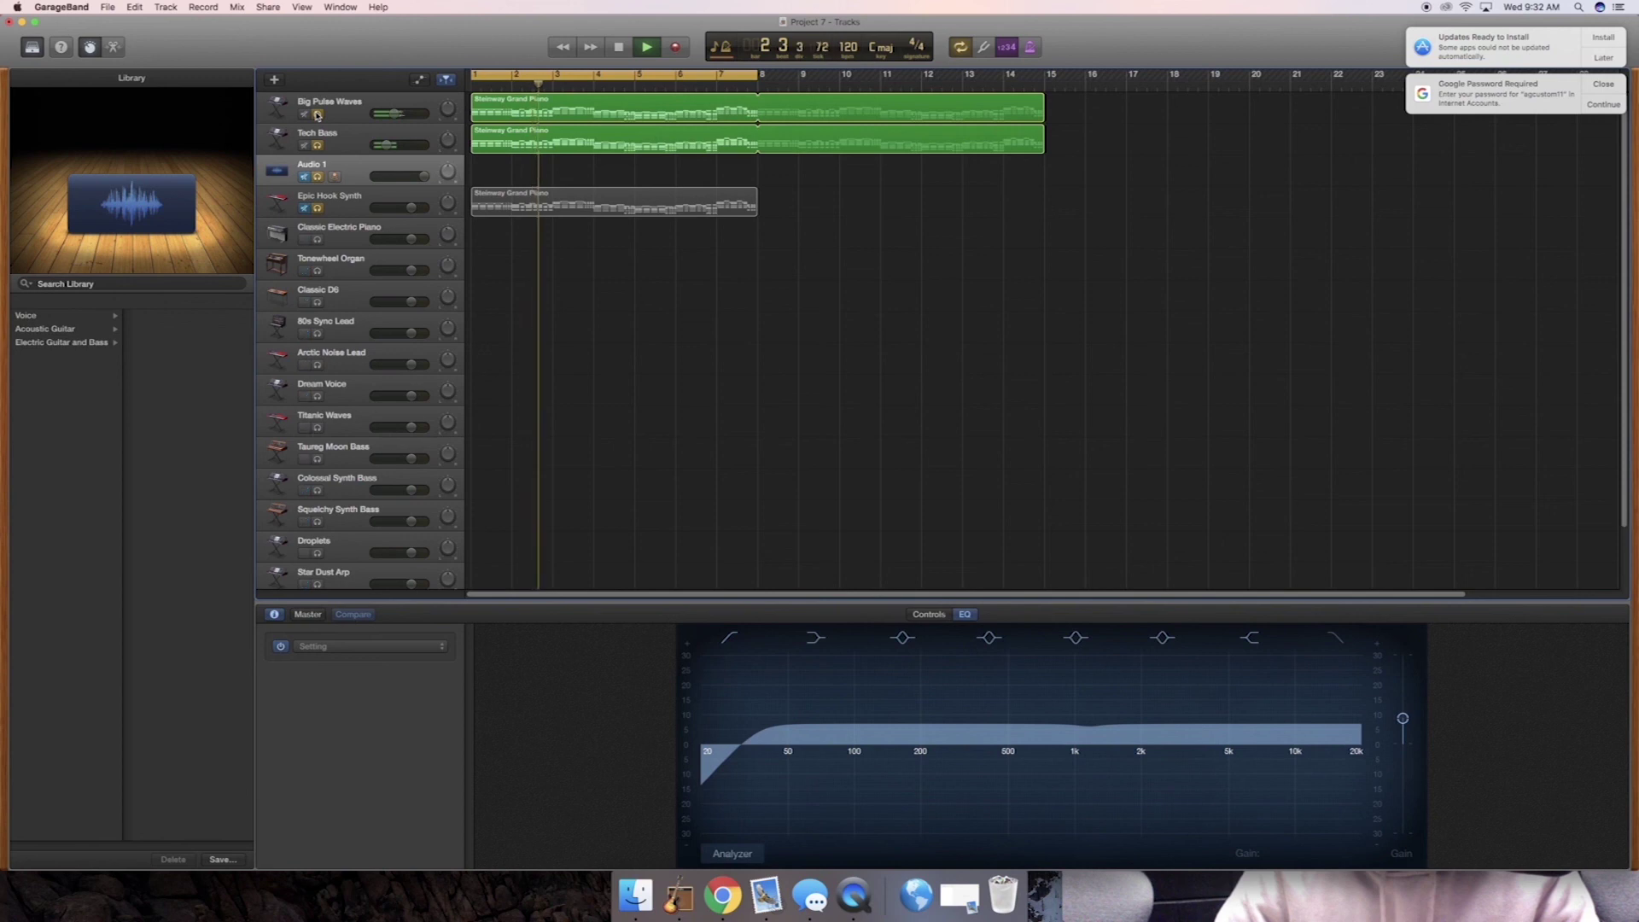
key("XF86AudioRaiseVolume")
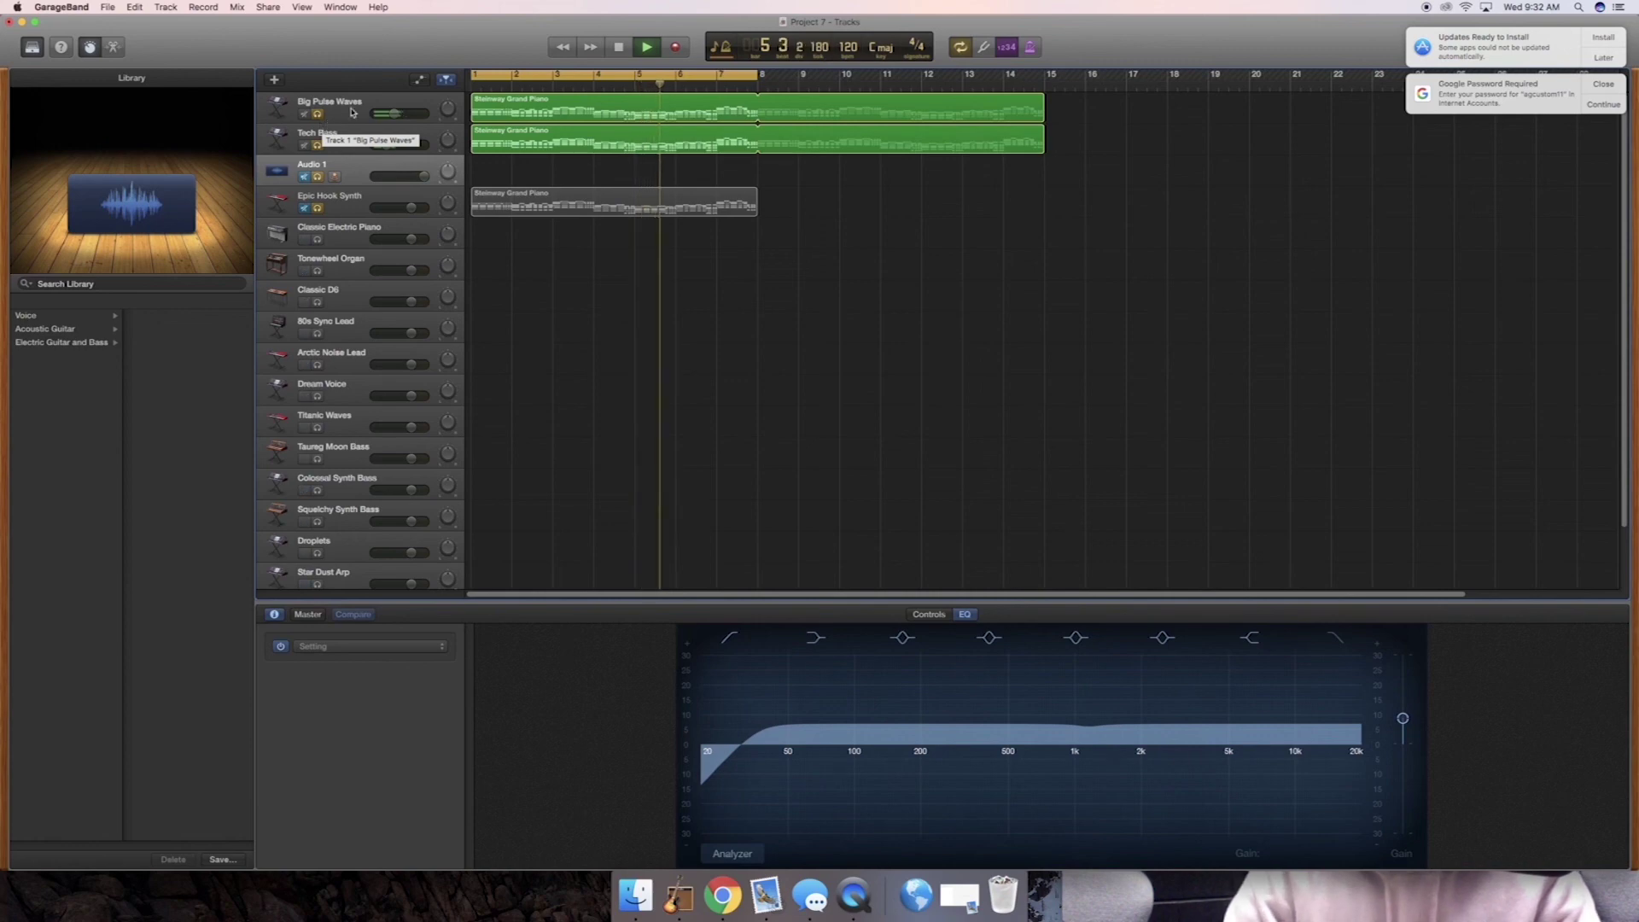
Show the Big Pulse Waves region's chord notes in the piano roll from bar 1 during playback
left_click(352, 110)
key("e")
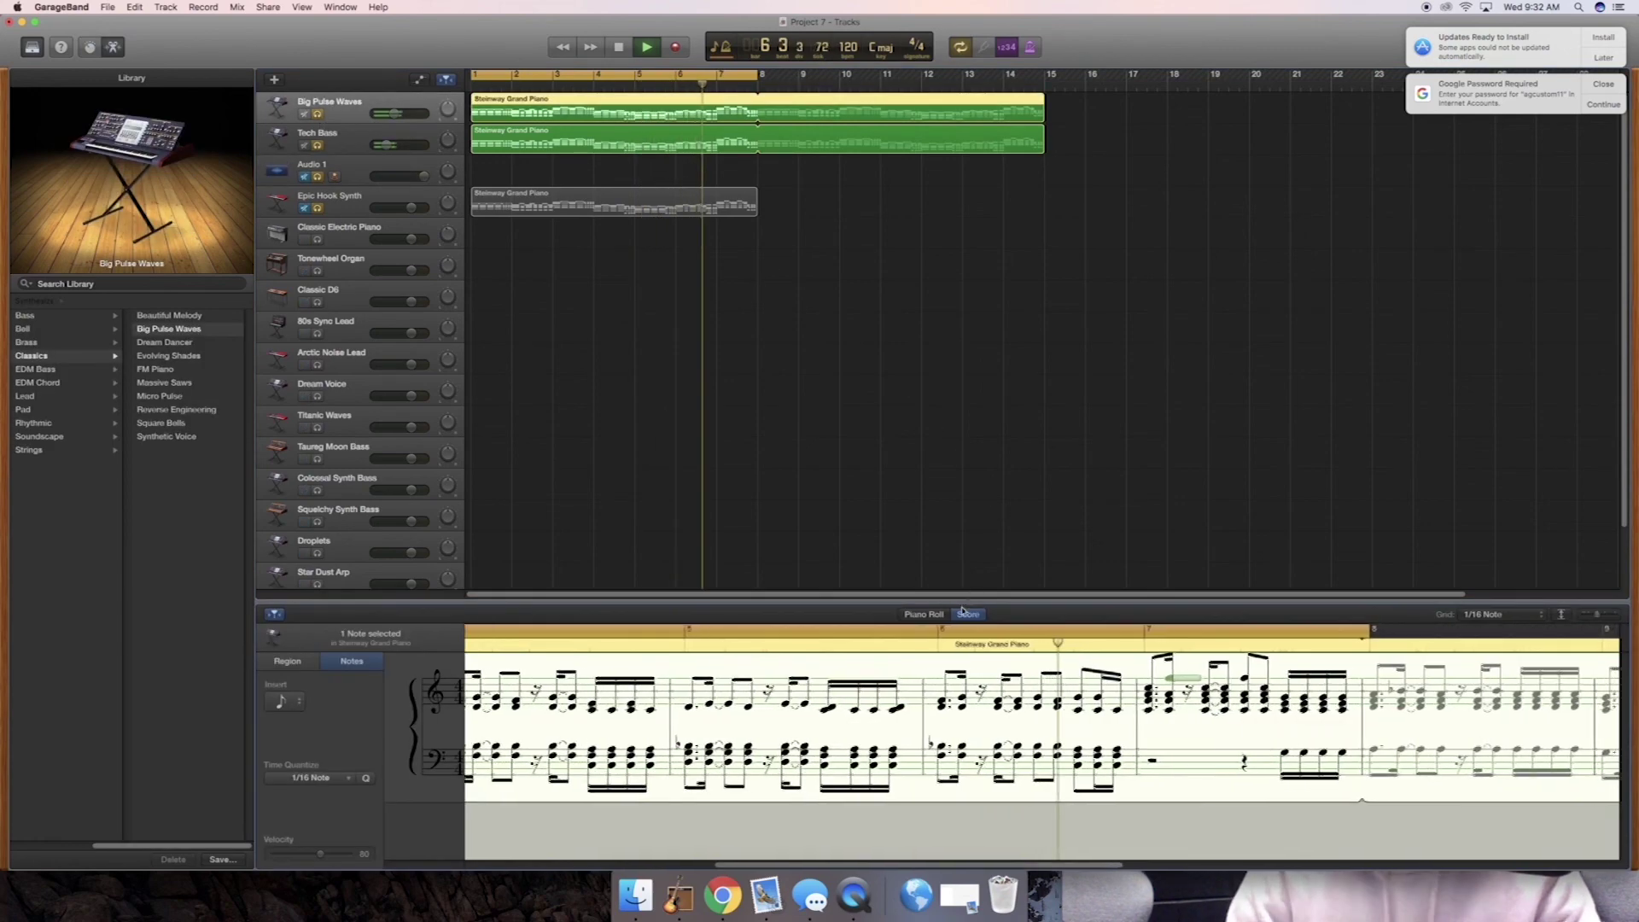
left_click(934, 616)
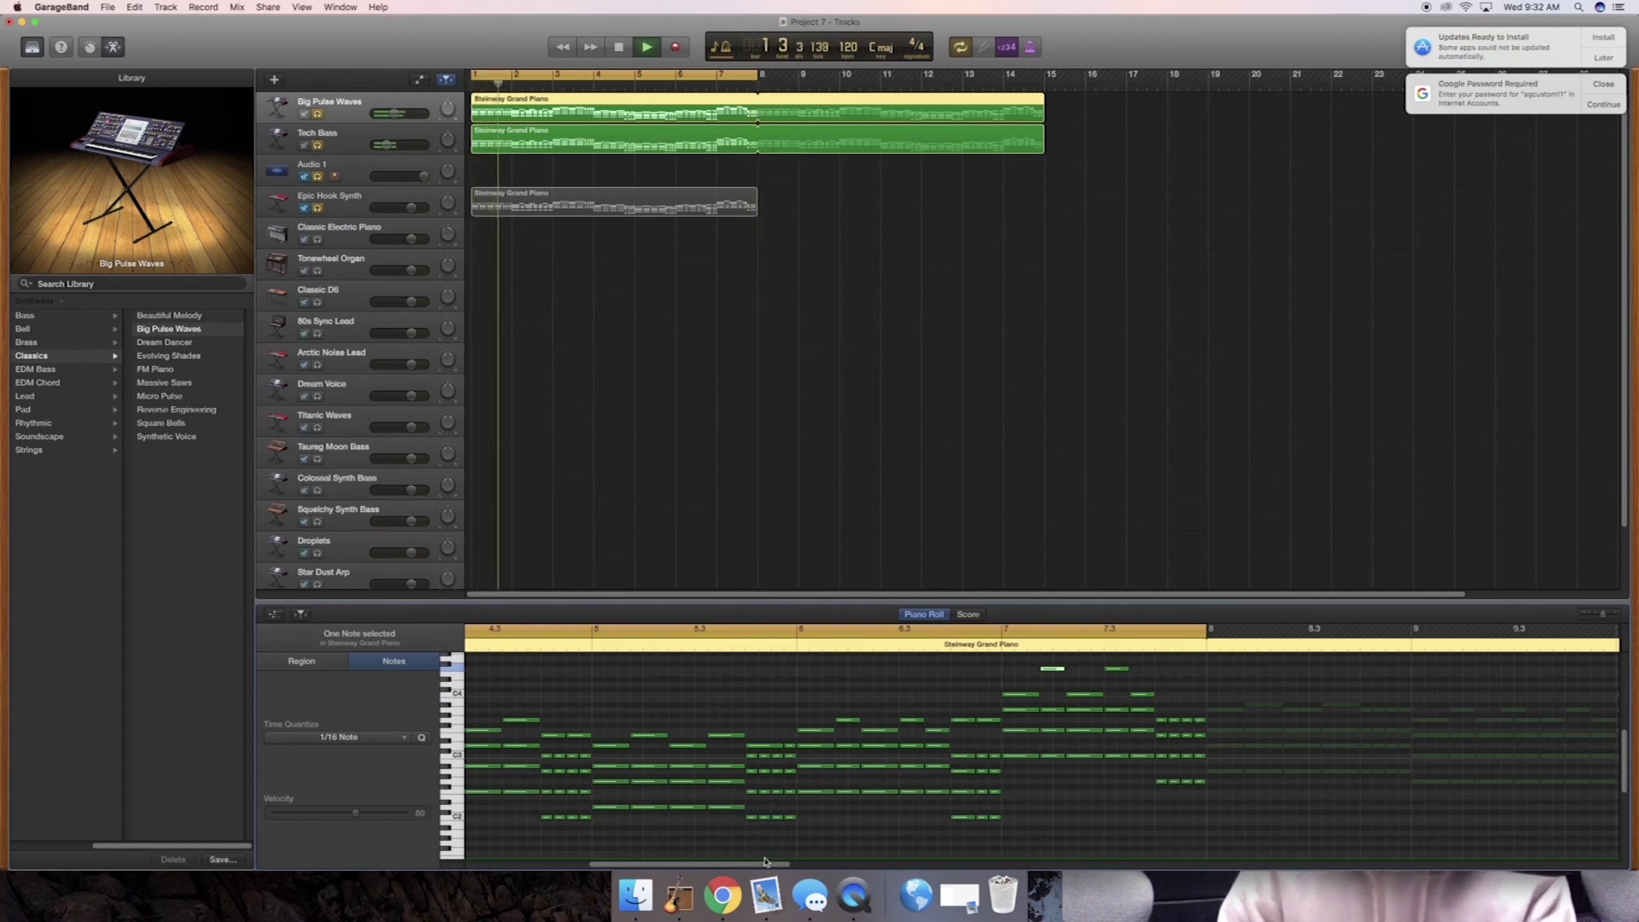
left_click_drag(765, 862, 617, 845)
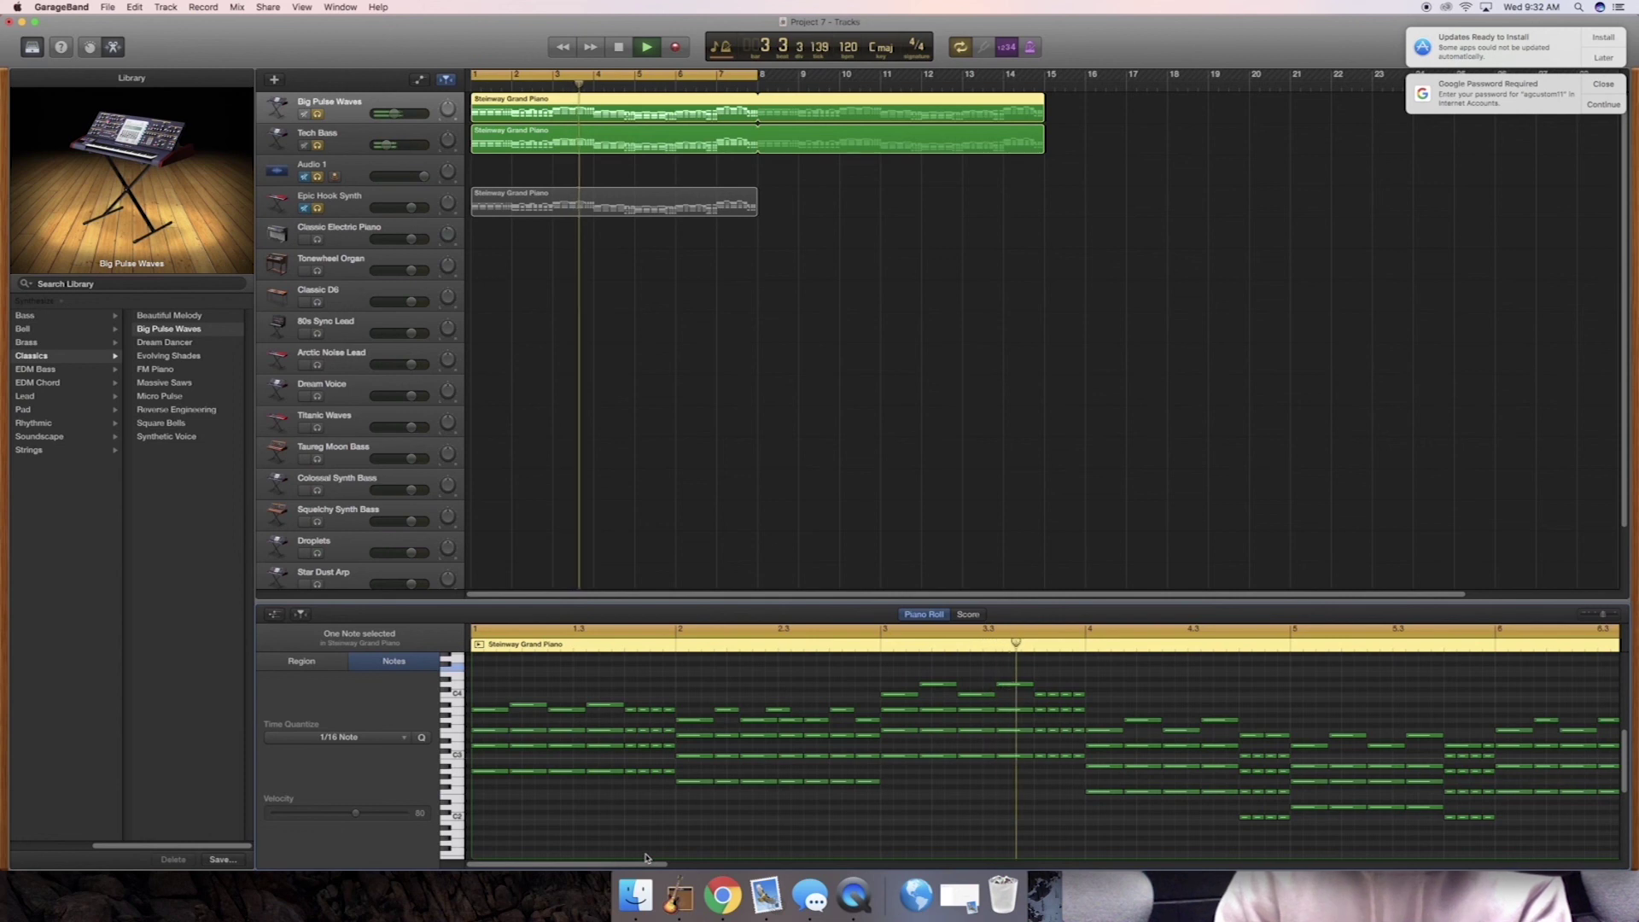